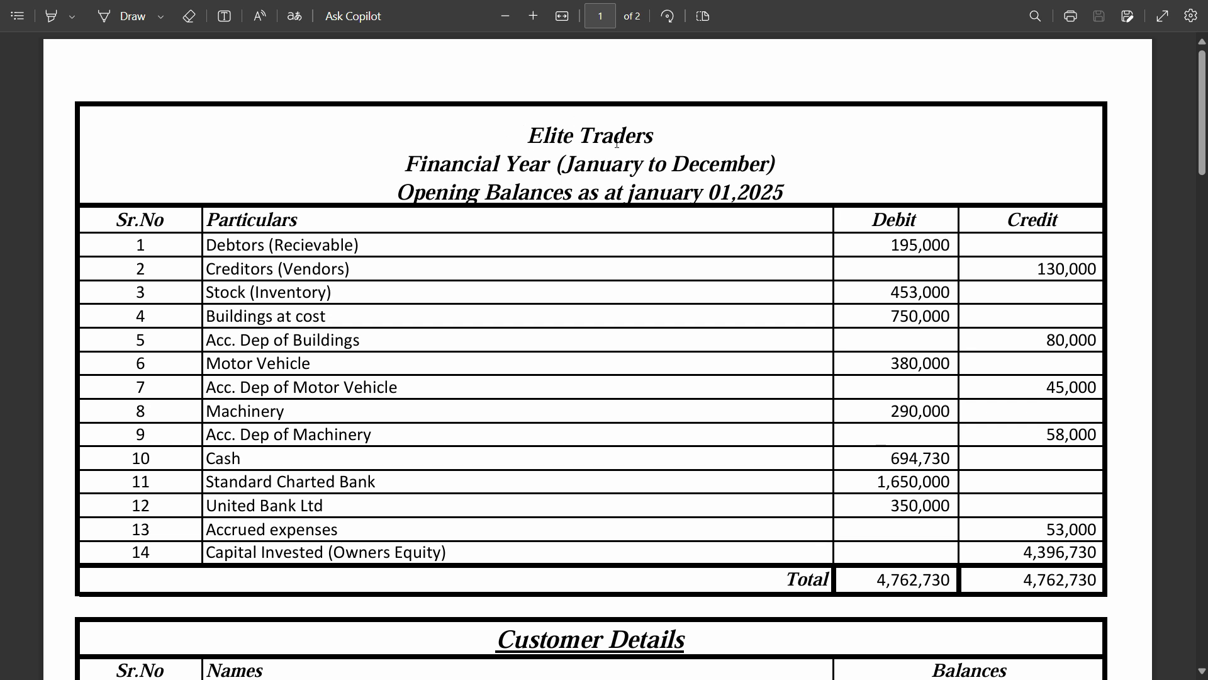
Scroll through the opening-balances document to review its contents
scroll(615, 375, "down", 4)
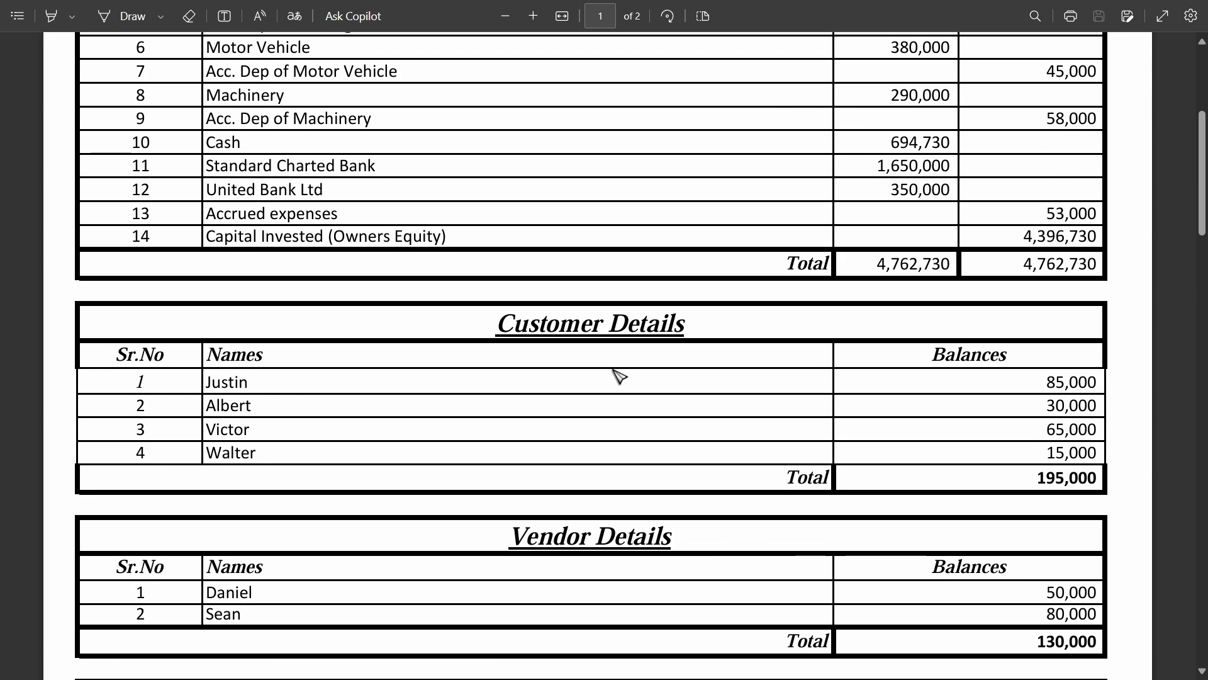
scroll(617, 375, "down", 6)
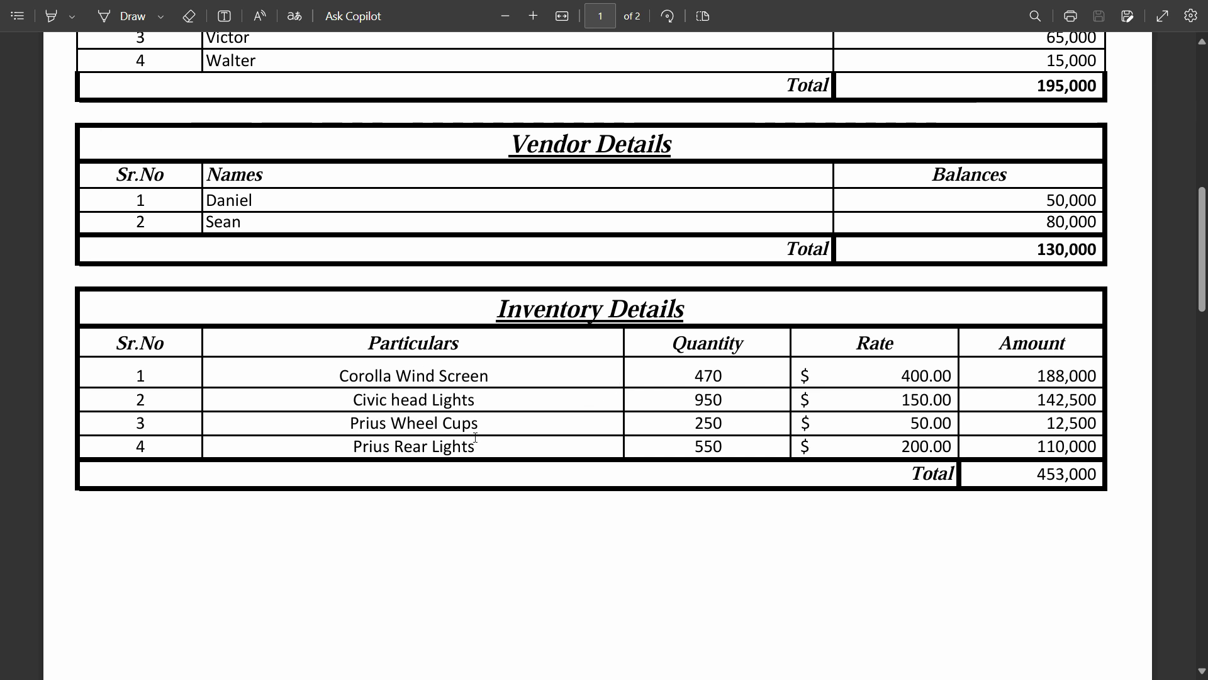
scroll(516, 467, "up", 10)
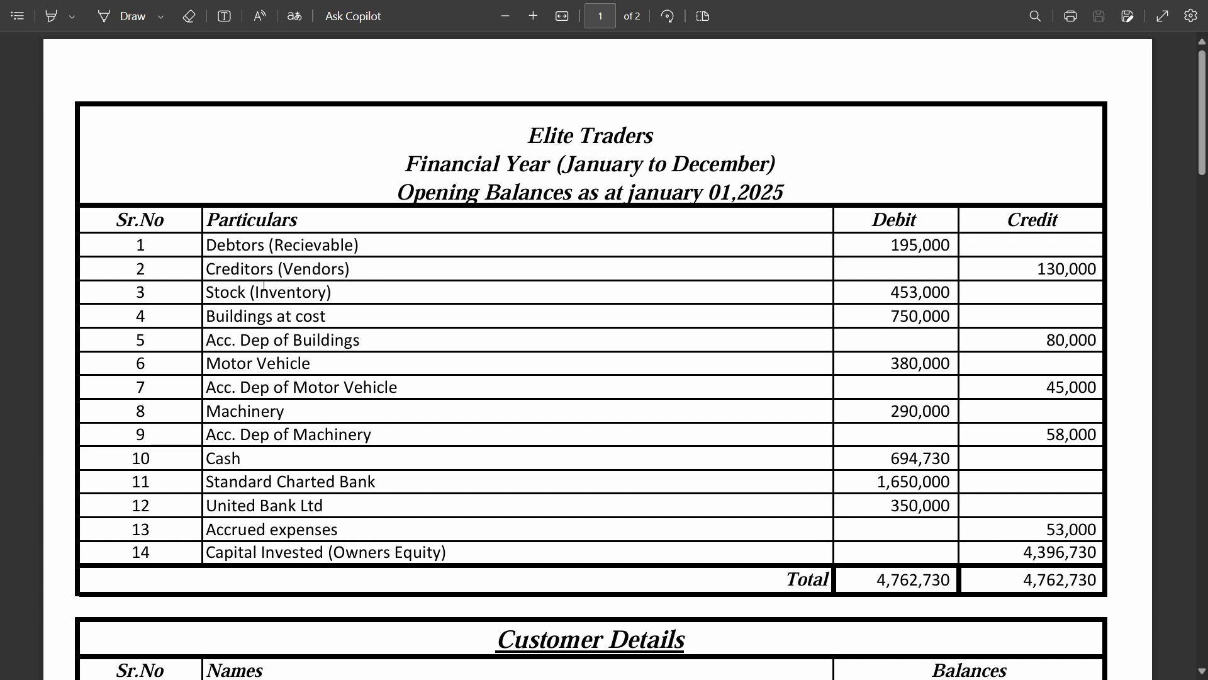
scroll(256, 406, "down", 4)
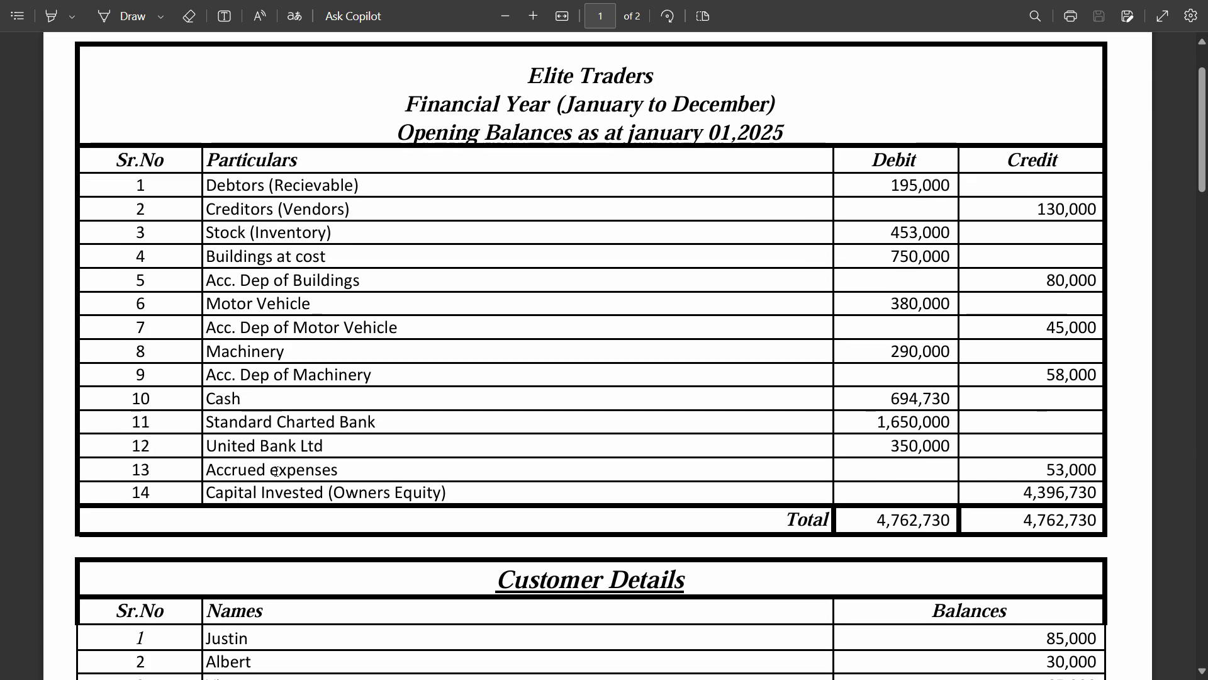
scroll(281, 469, "down", 3)
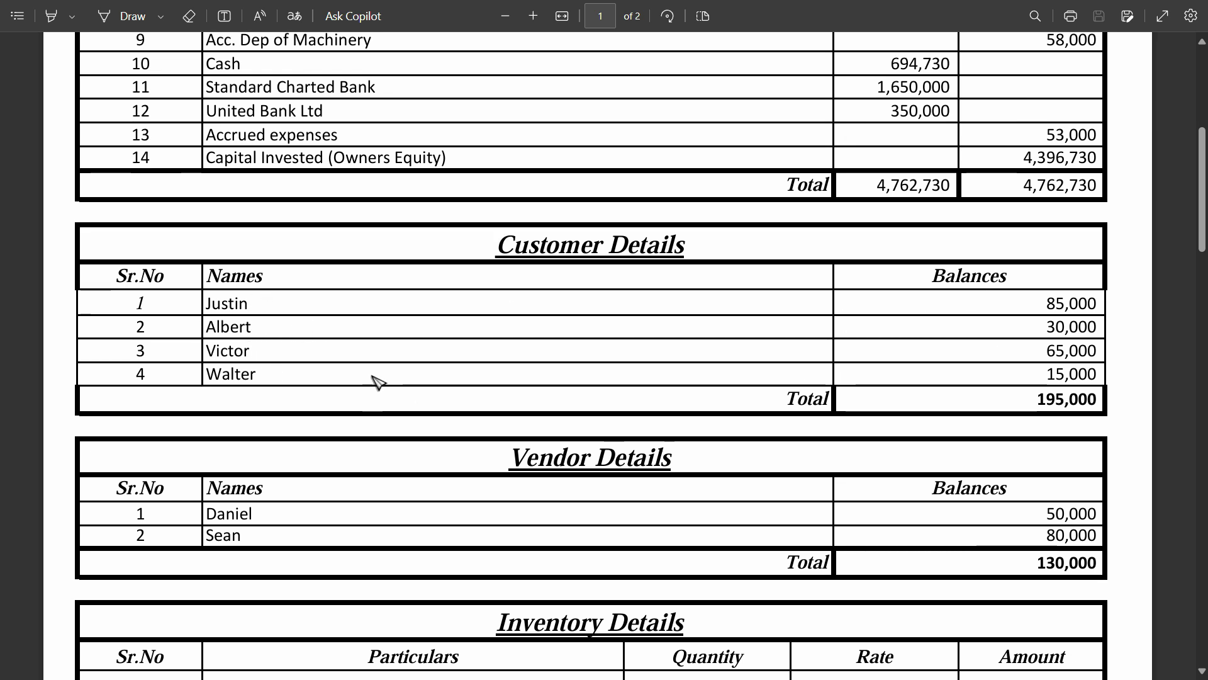
scroll(378, 380, "down", 3)
scroll(277, 347, "down", 5)
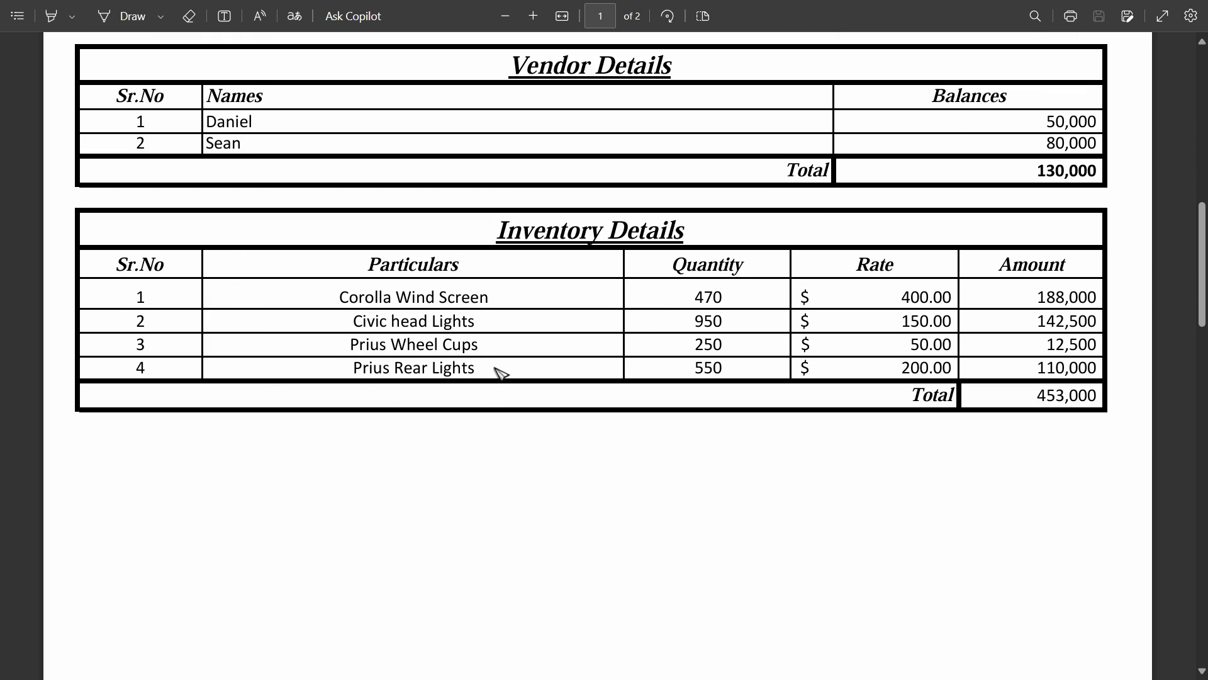
scroll(497, 373, "down", 6)
scroll(497, 373, "down", 8)
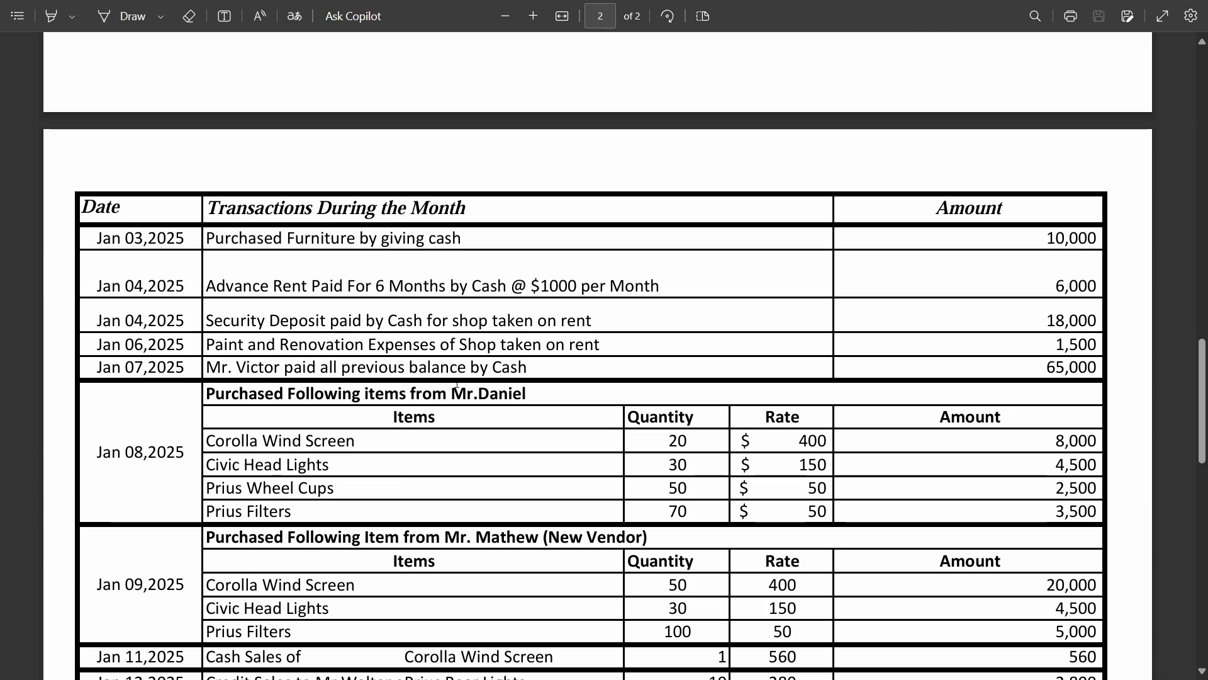
scroll(457, 386, "up", 14)
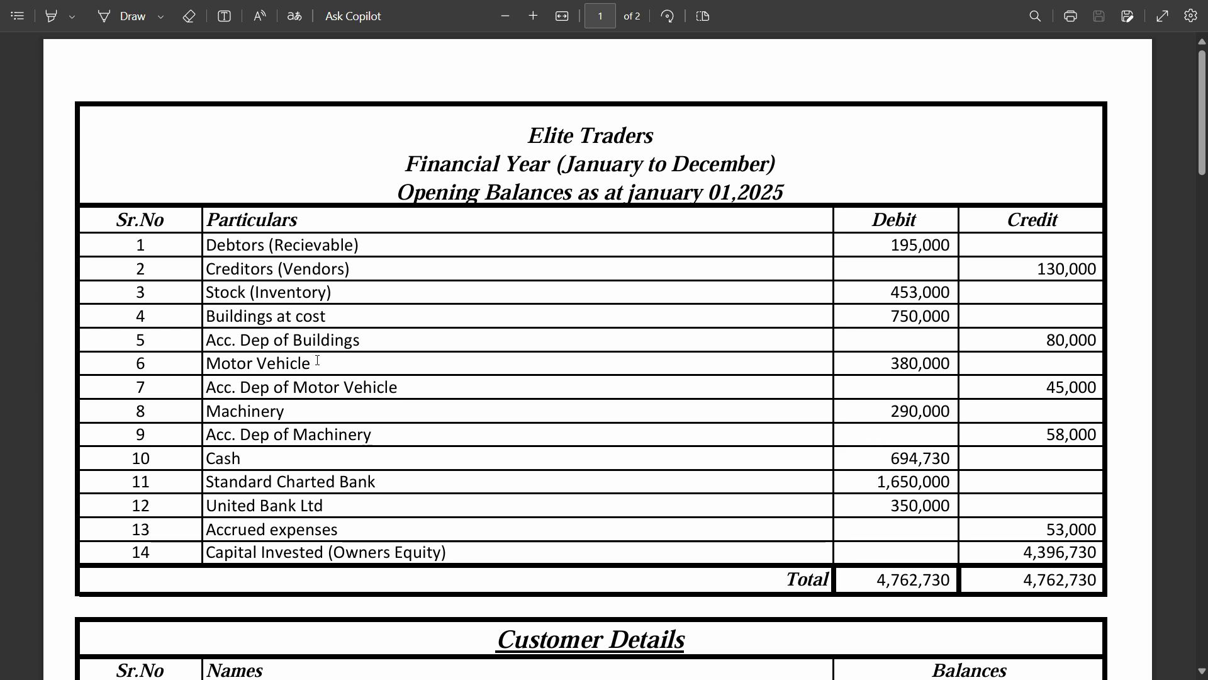
In Zoho Books, browse the Sales and Purchases menus, then open Accountant > Chart of Accounts
key("alt+Tab")
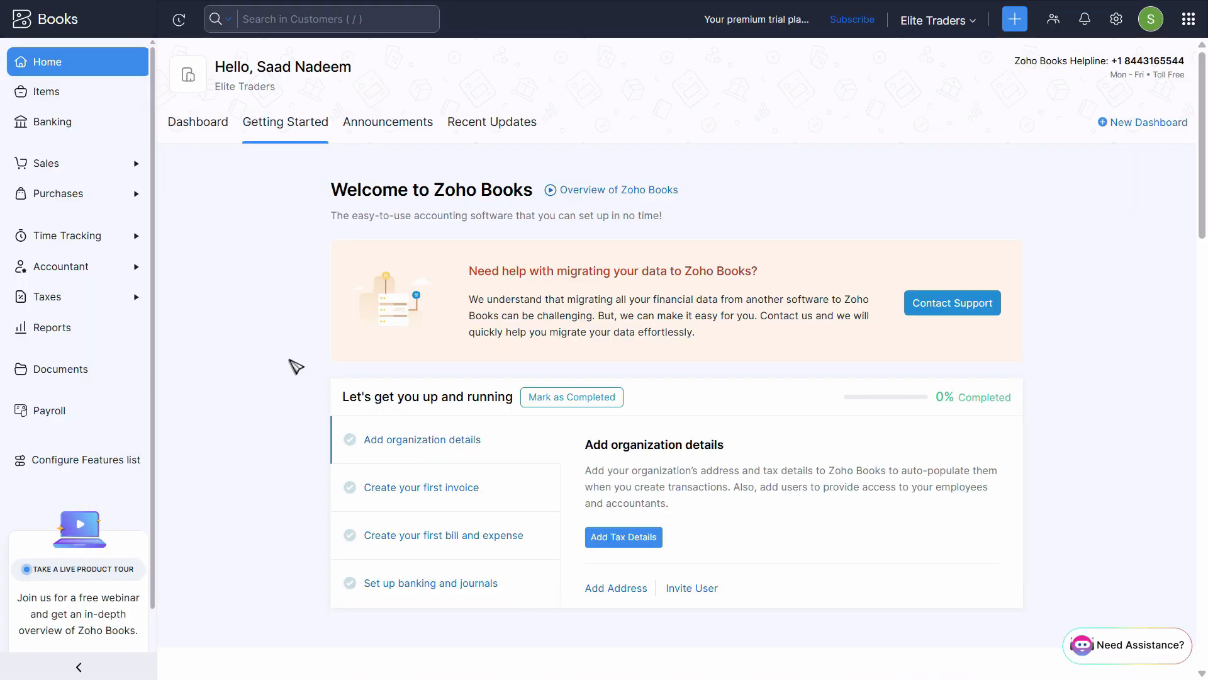
left_click(53, 267)
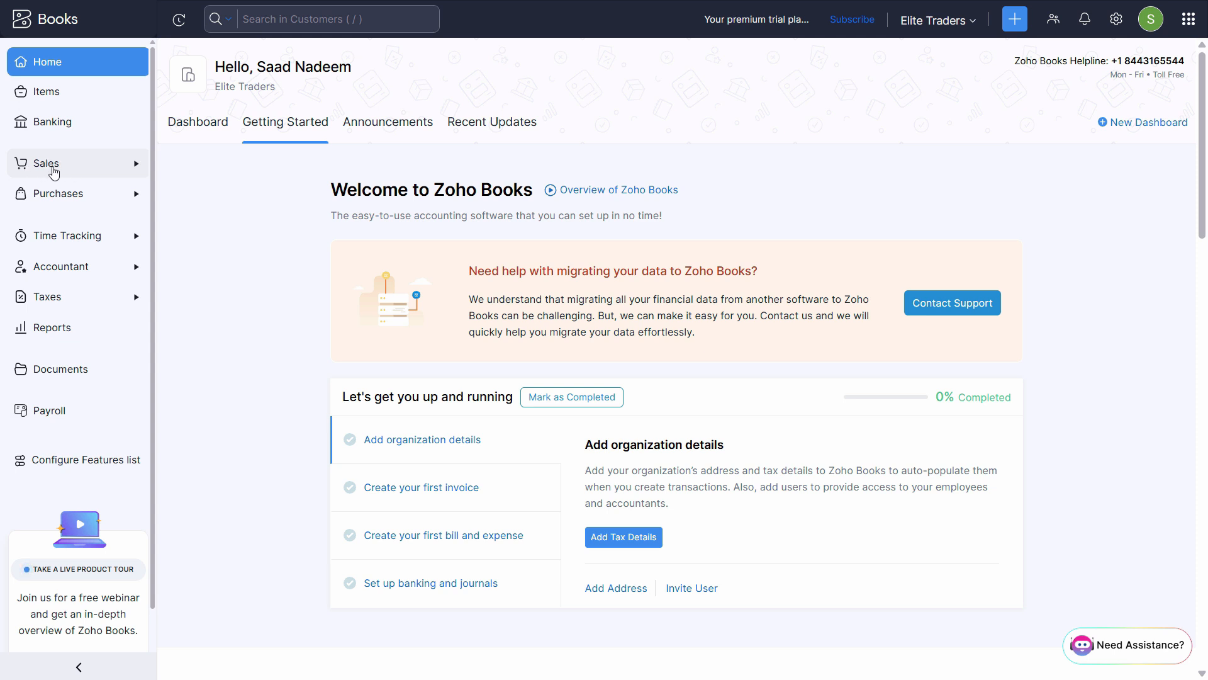
left_click(132, 163)
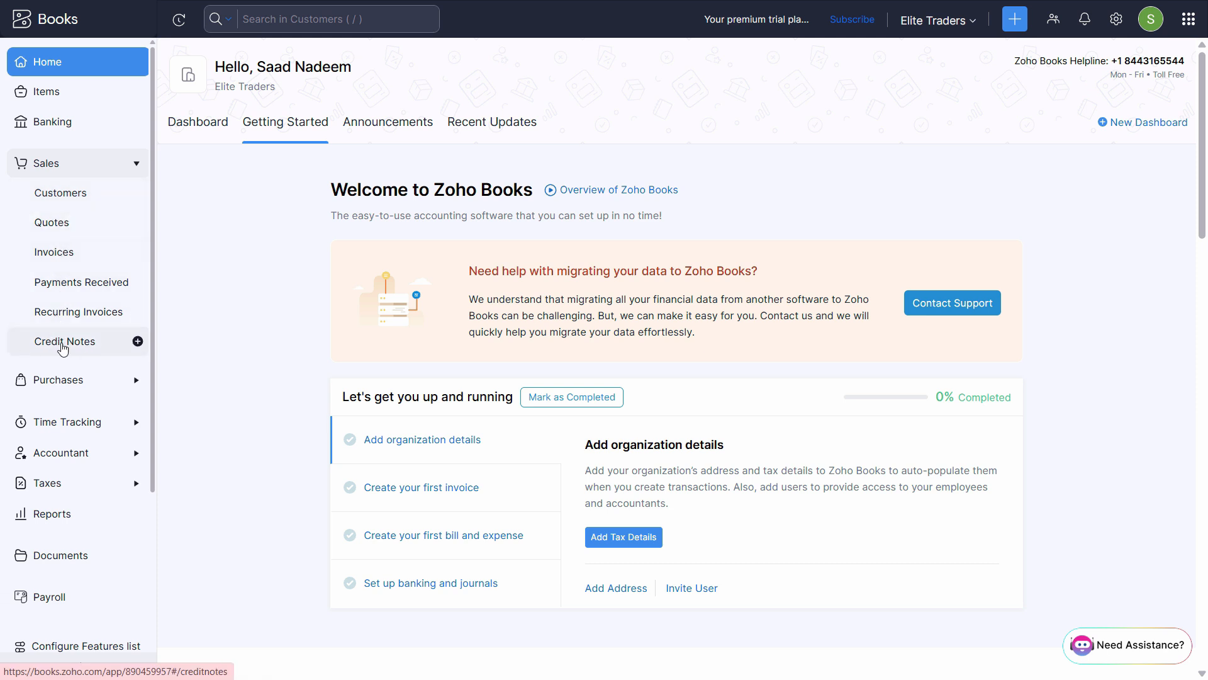
left_click(93, 166)
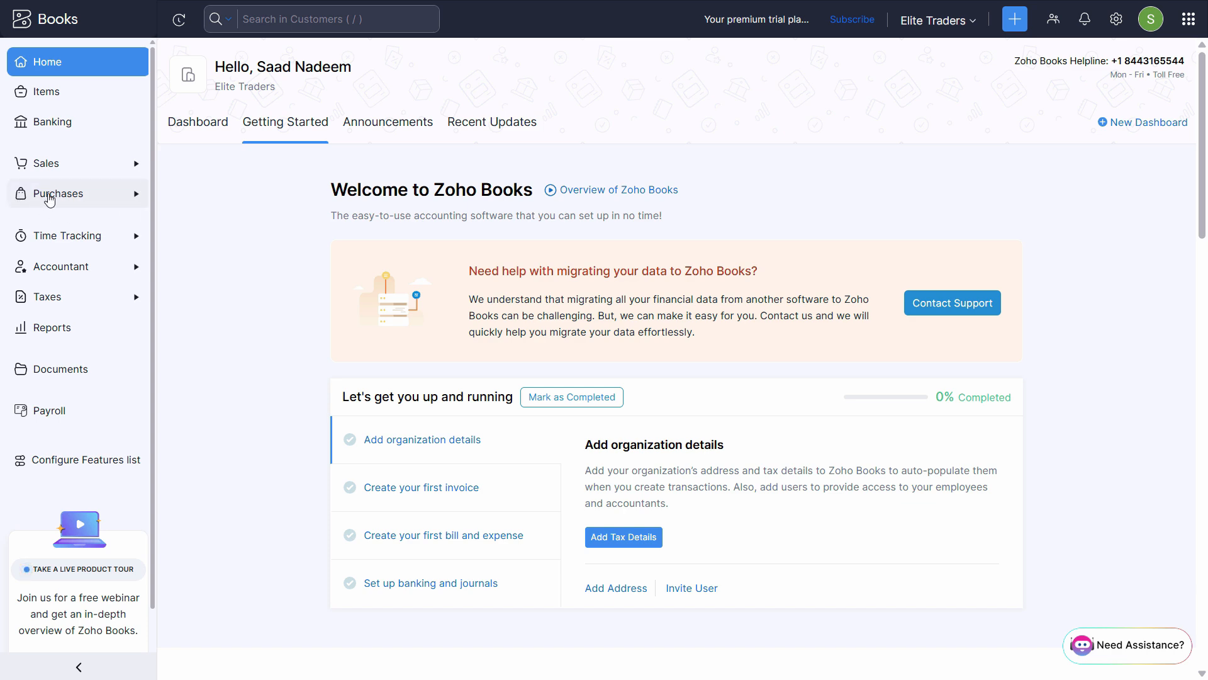
left_click(44, 195)
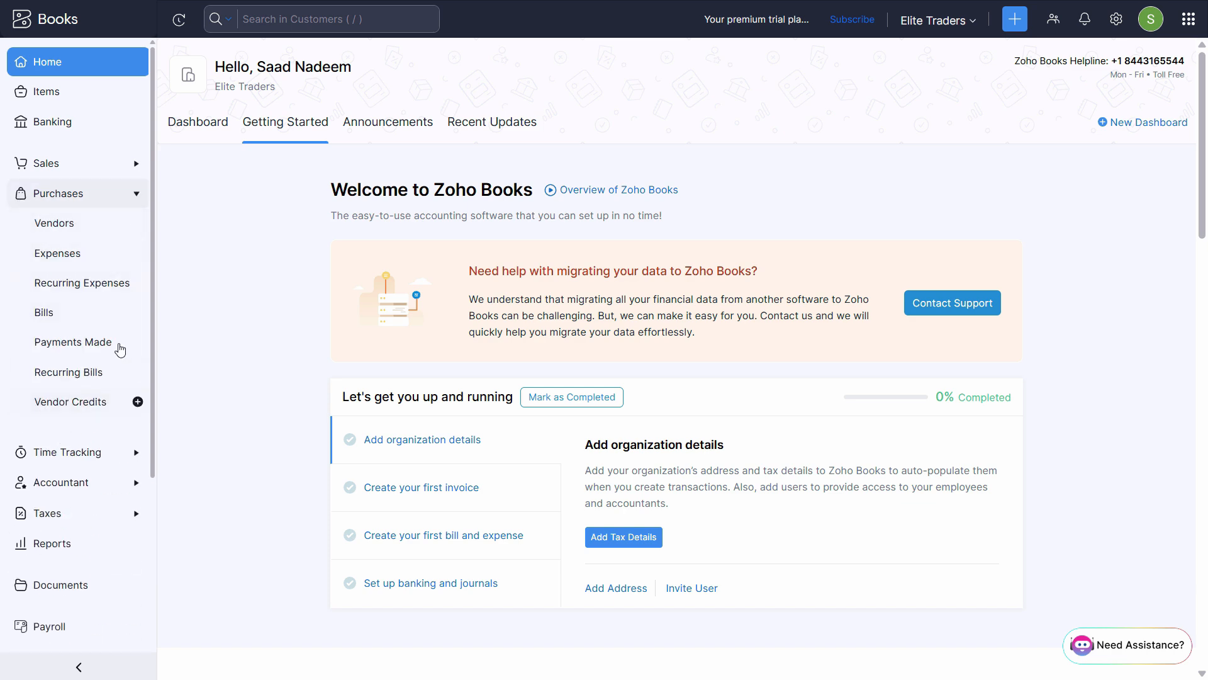
left_click(67, 193)
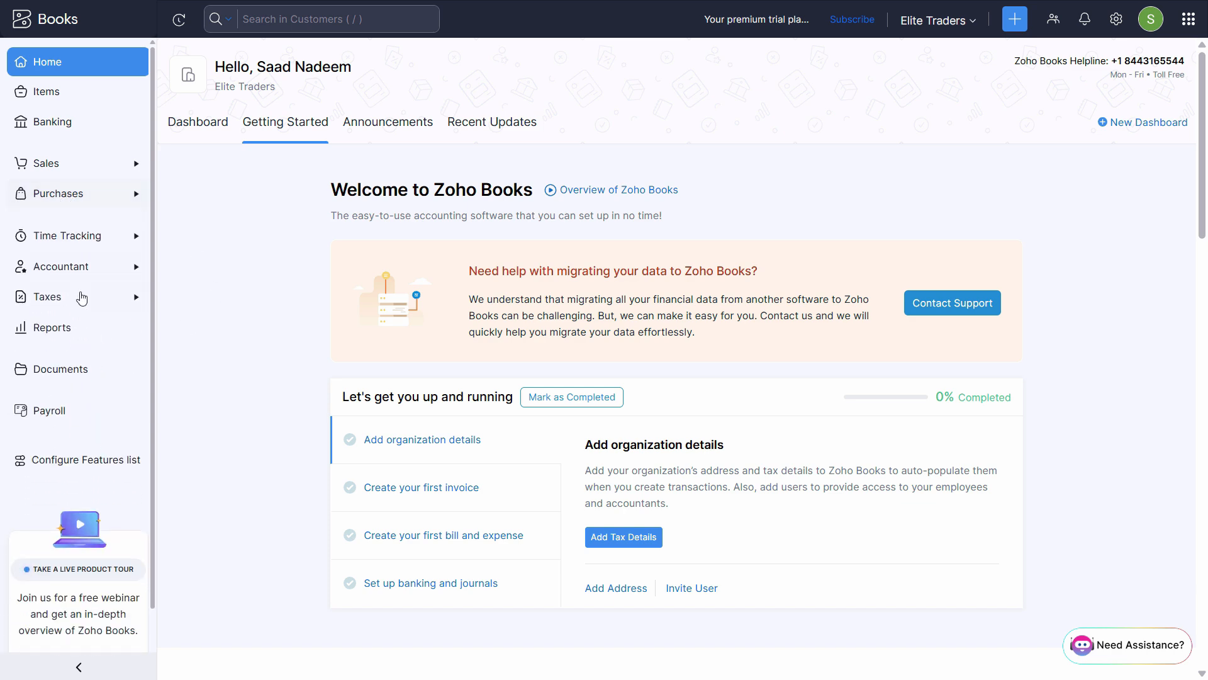
left_click(49, 275)
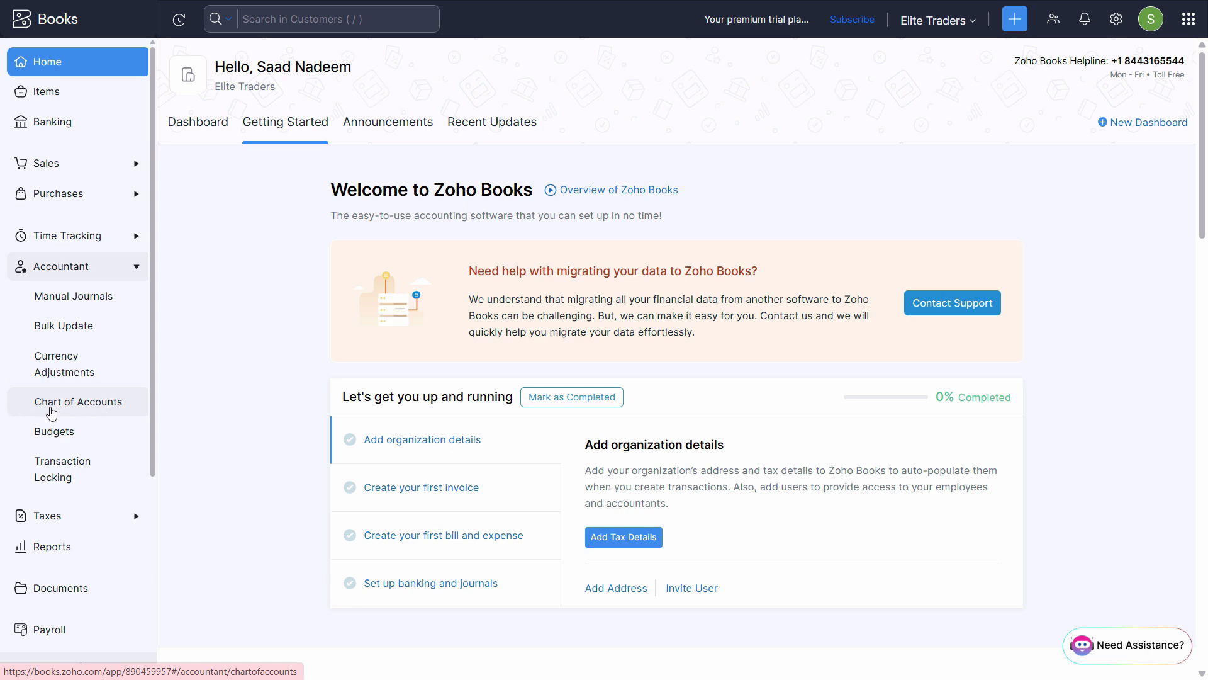
left_click(71, 408)
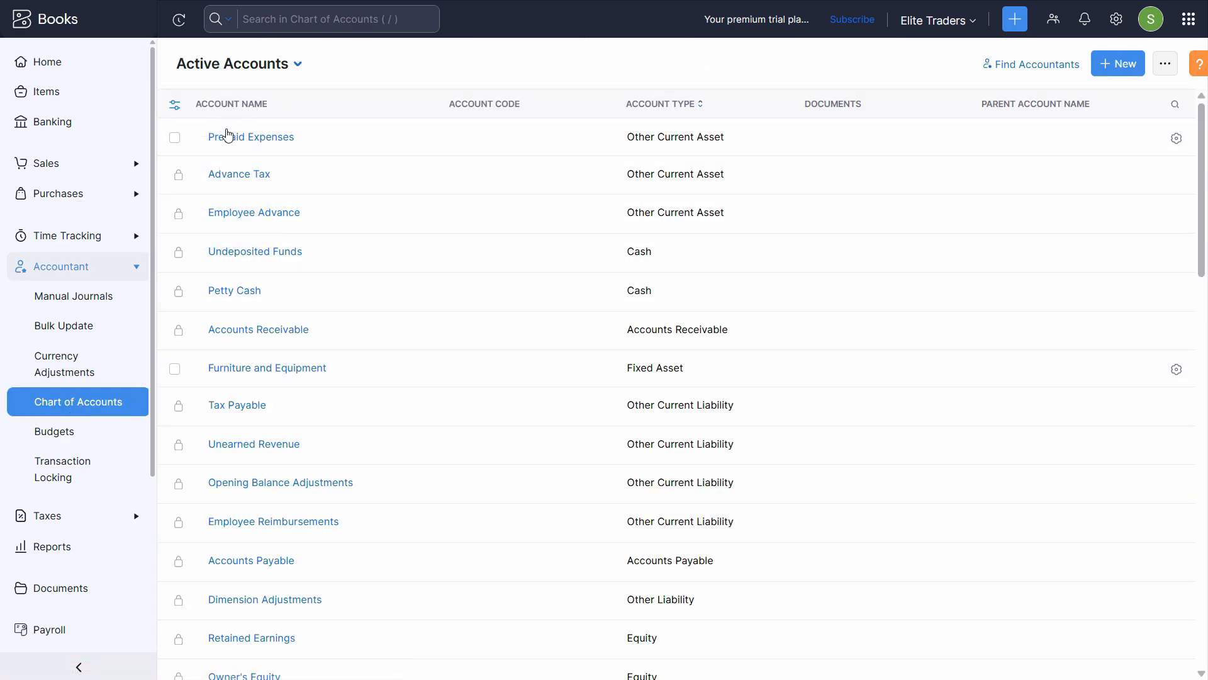
Compare the active accounts list with the PDF, selecting the Debtors (Recievable) entry there
scroll(324, 585, "down", 8)
scroll(323, 554, "down", 13)
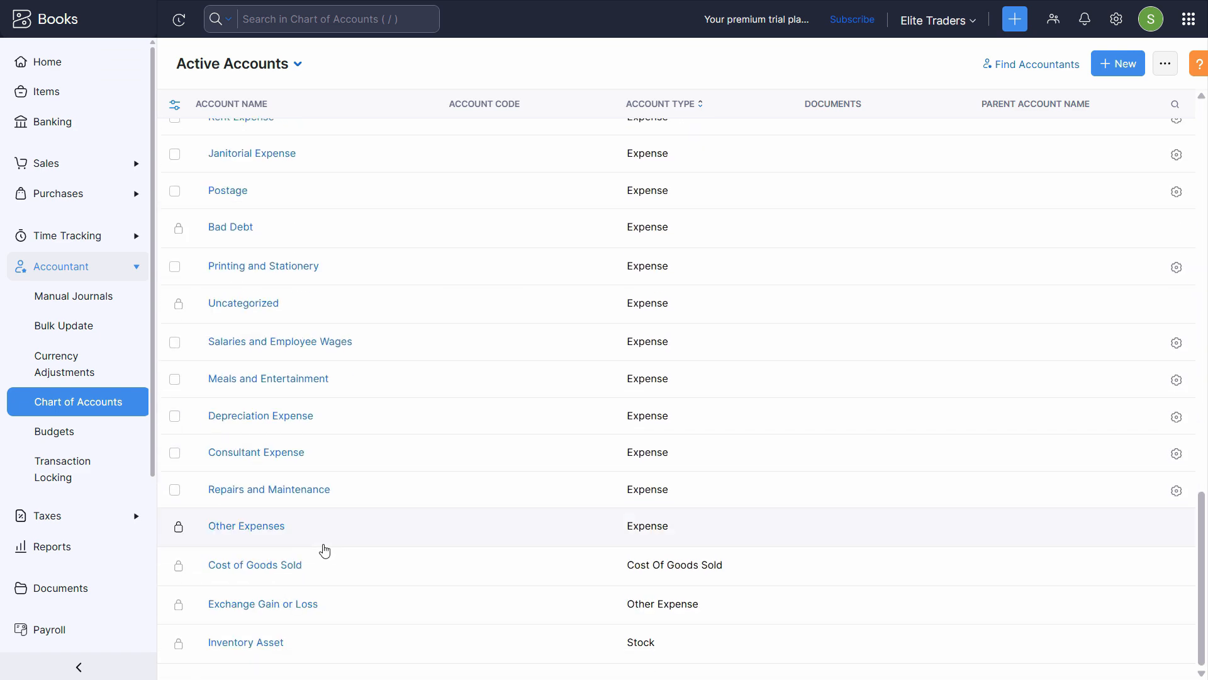
scroll(333, 535, "up", 18)
scroll(333, 515, "up", 3)
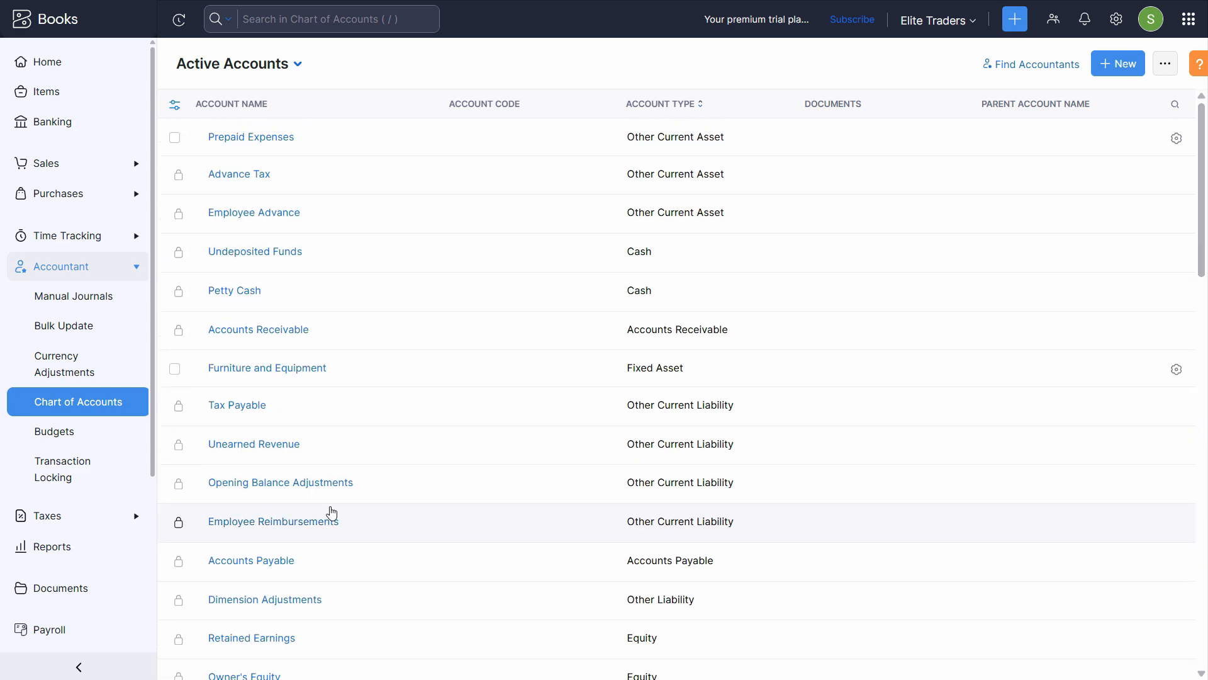
key("alt+Tab")
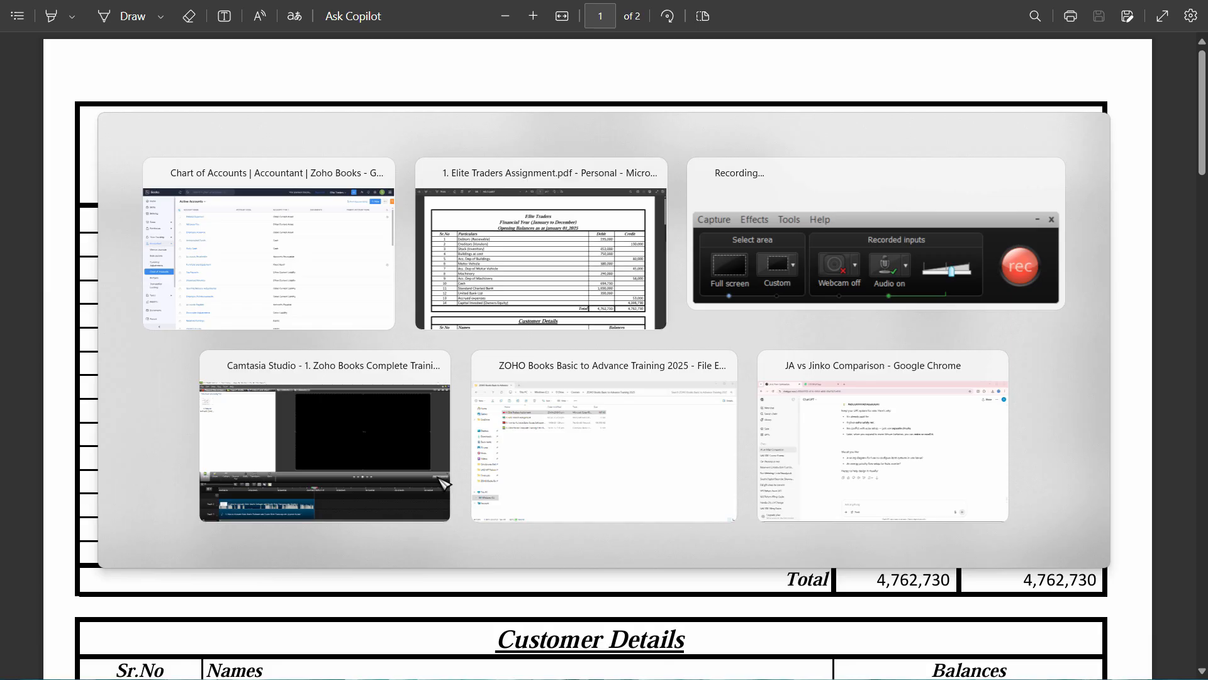
key("alt+Tab")
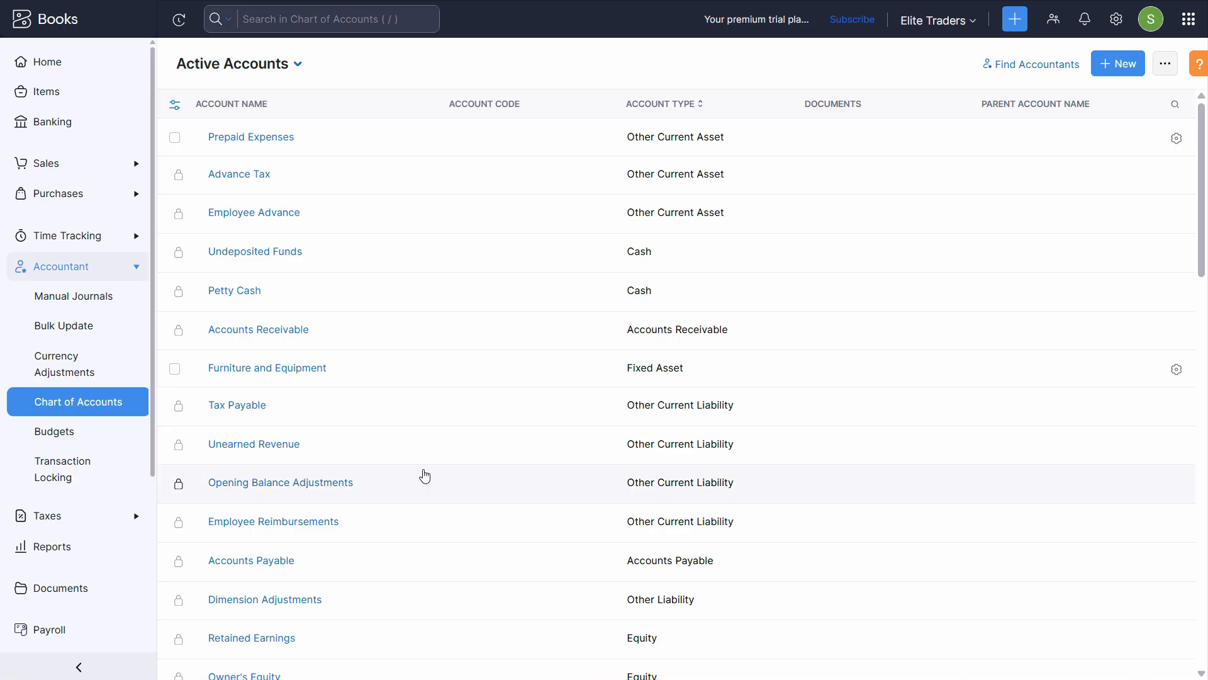
scroll(469, 389, "down", 7)
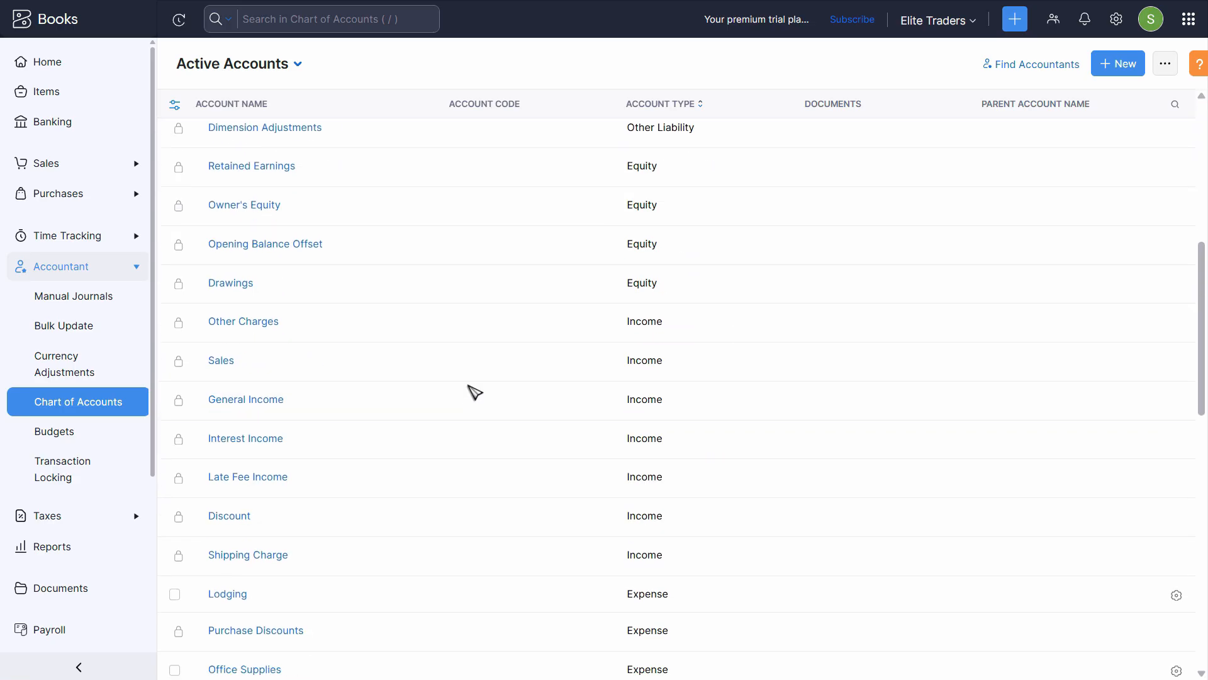
key("alt+Tab")
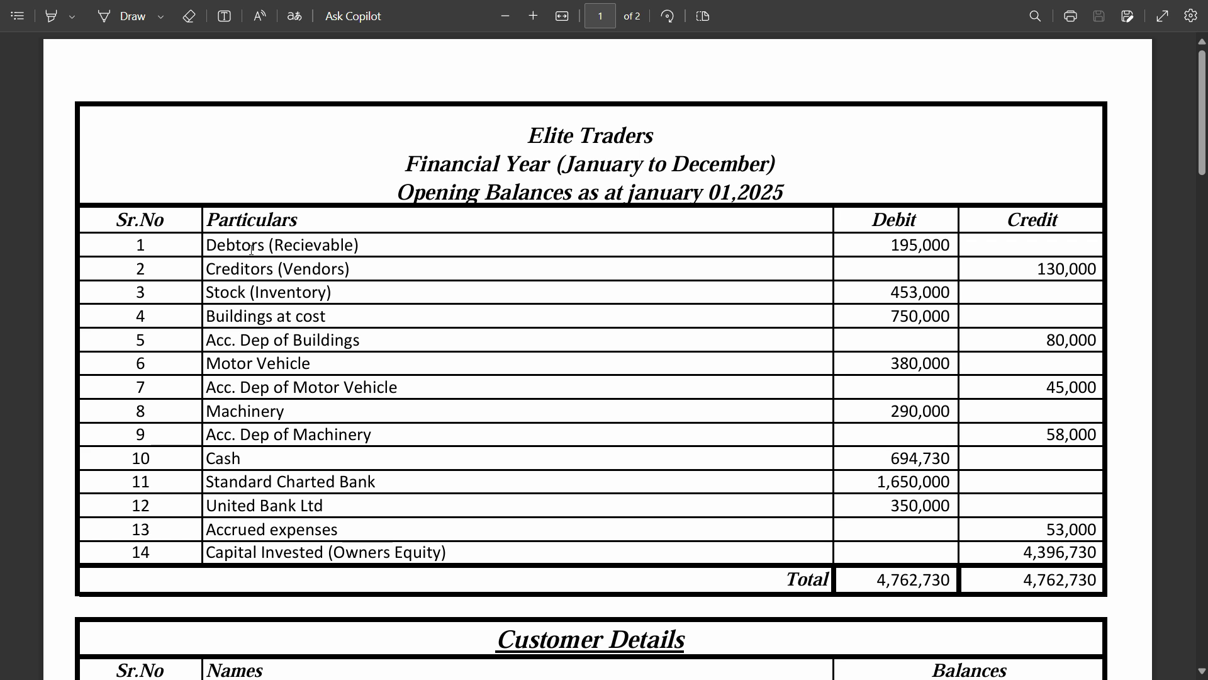
left_click_drag(205, 244, 357, 245)
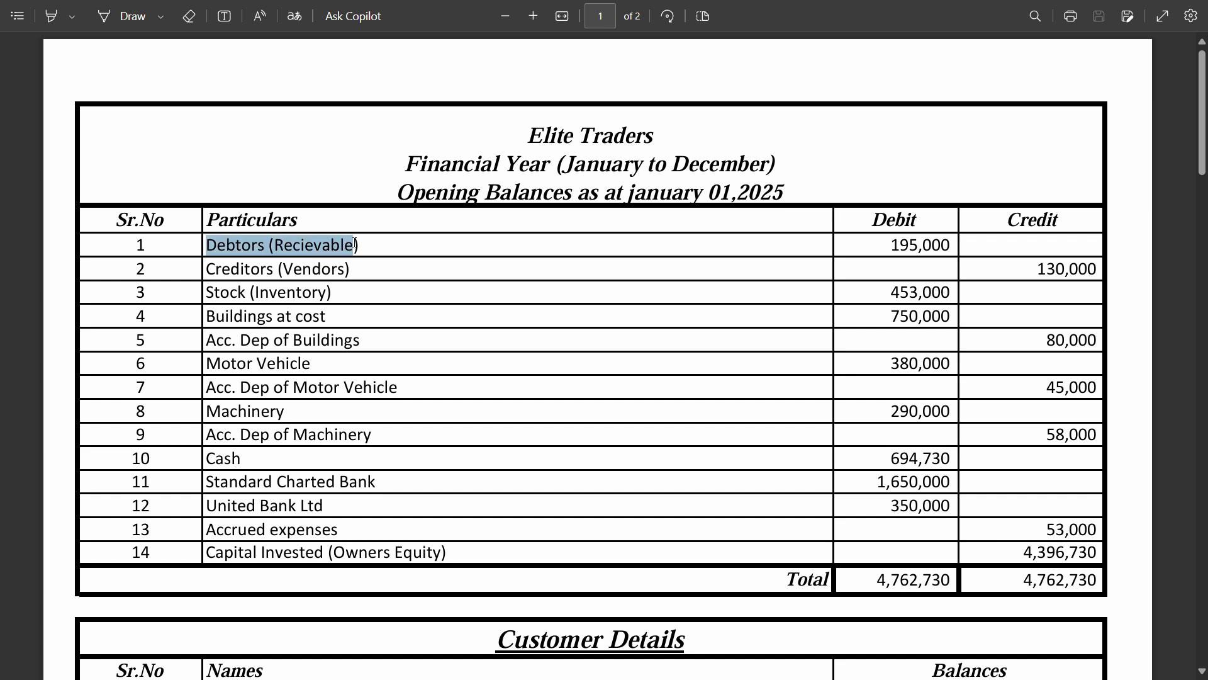
key("alt+Tab")
scroll(688, 362, "up", 7)
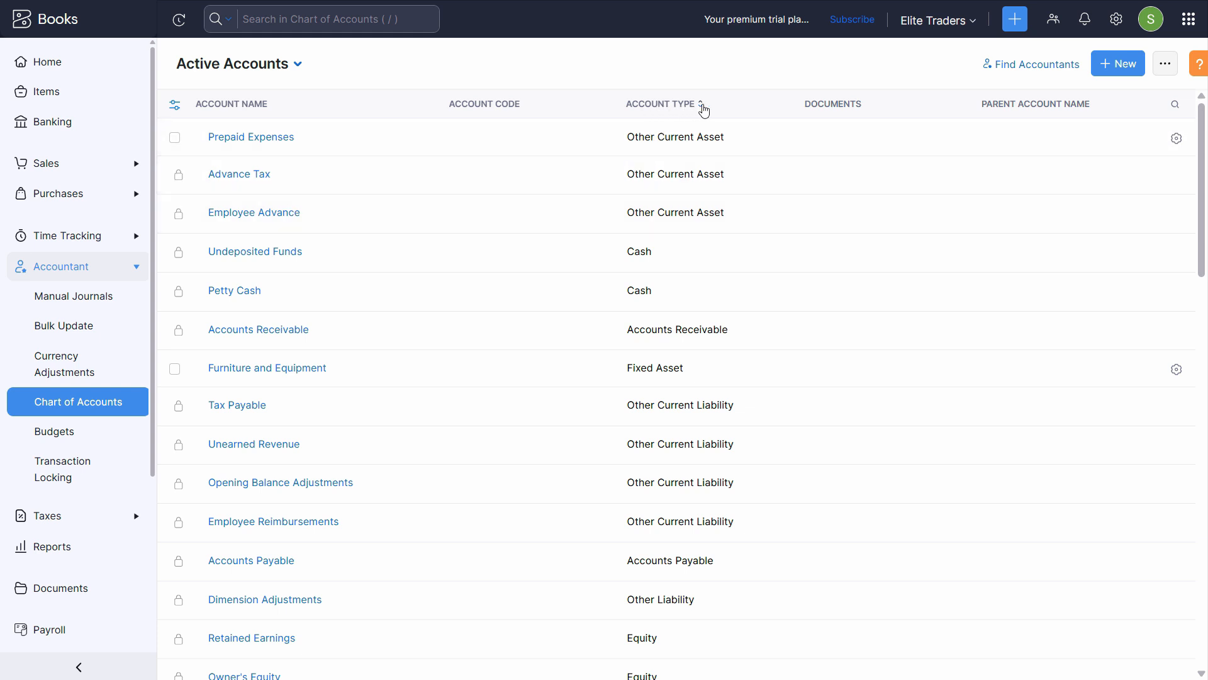
Sort the accounts by Account Type, reverse the order, then return to the PDF
left_click(699, 106)
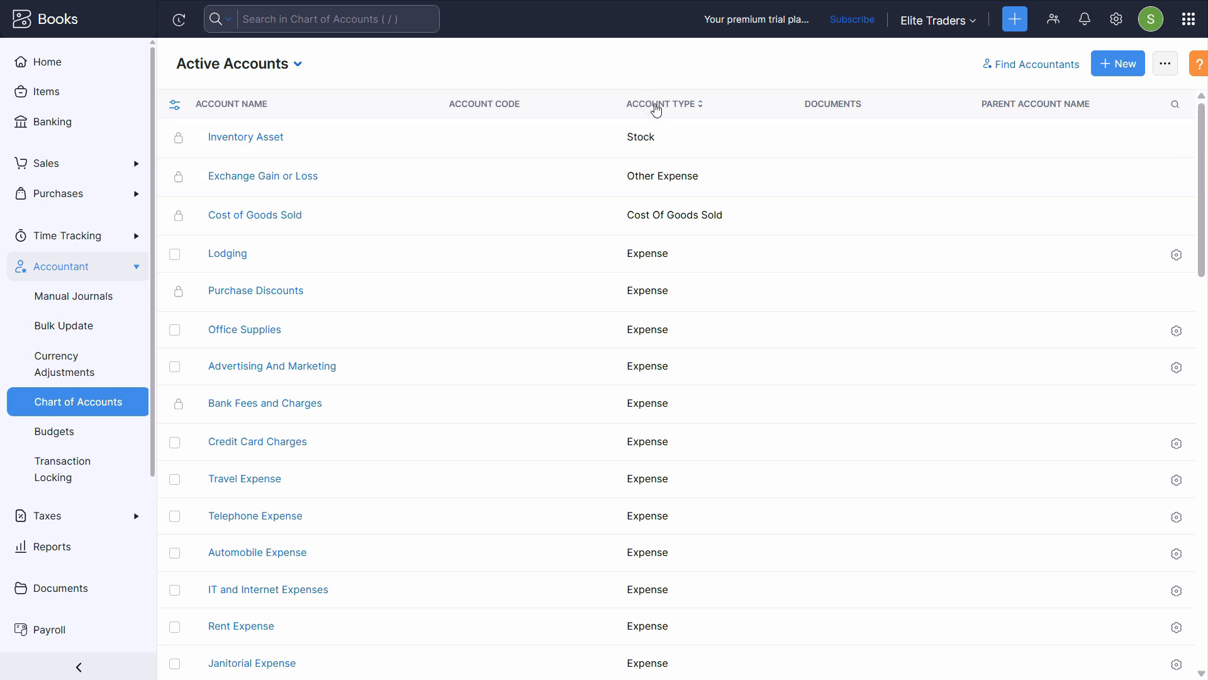
left_click(668, 103)
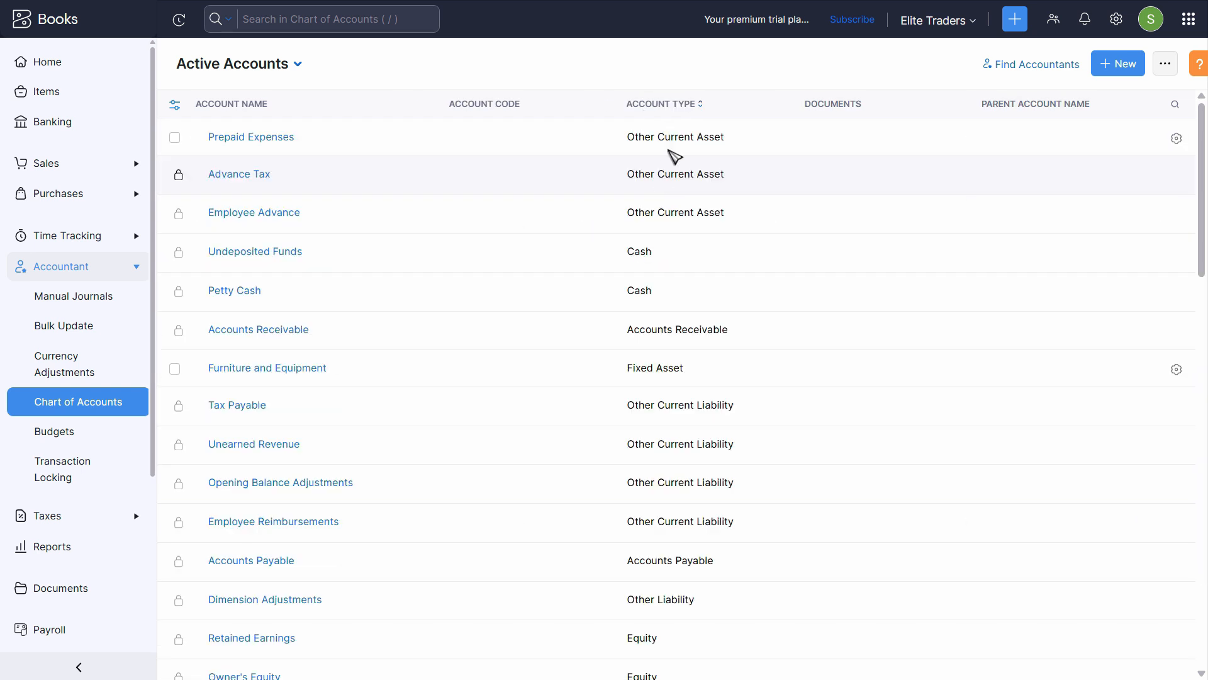
scroll(669, 403, "down", 18)
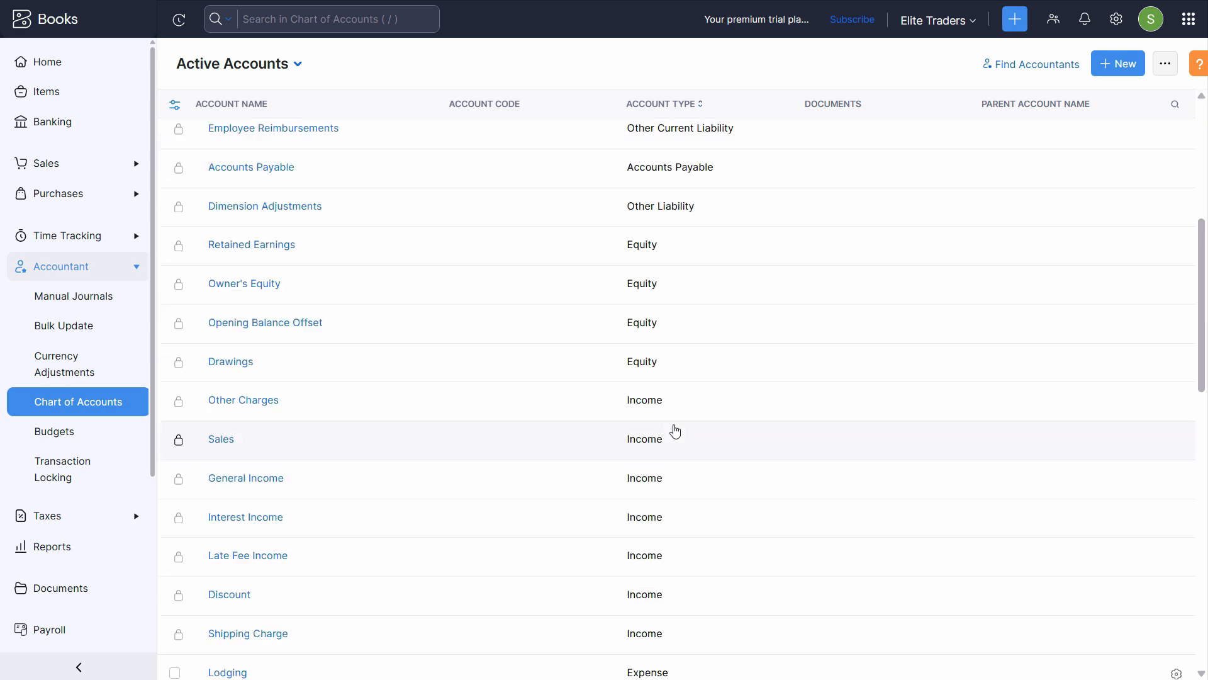
scroll(693, 441, "up", 18)
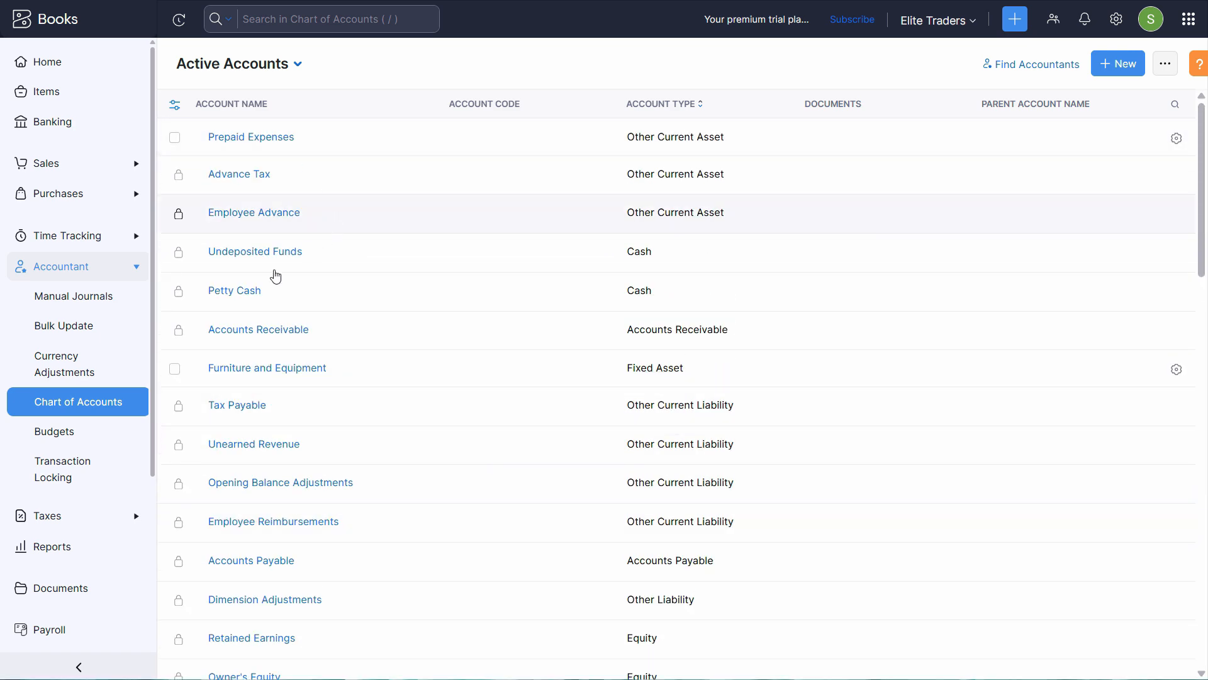
key("alt+Tab")
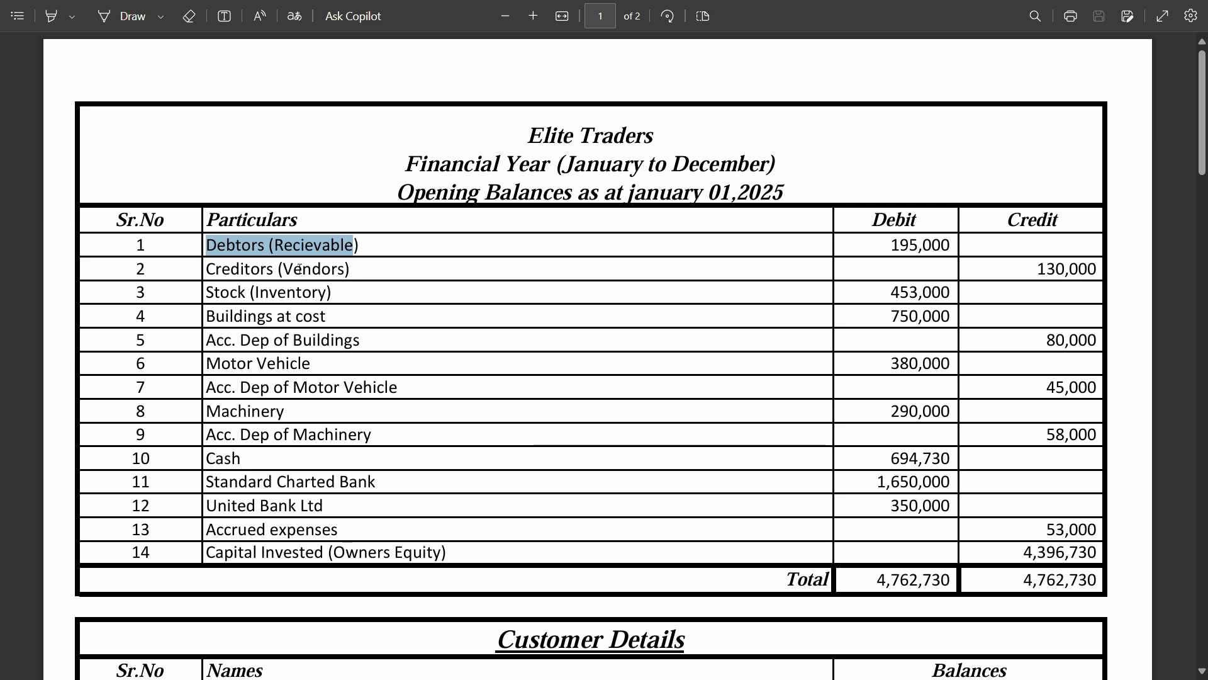
Clear the selection and scroll through the opening-balances and detail tables
left_click(210, 270)
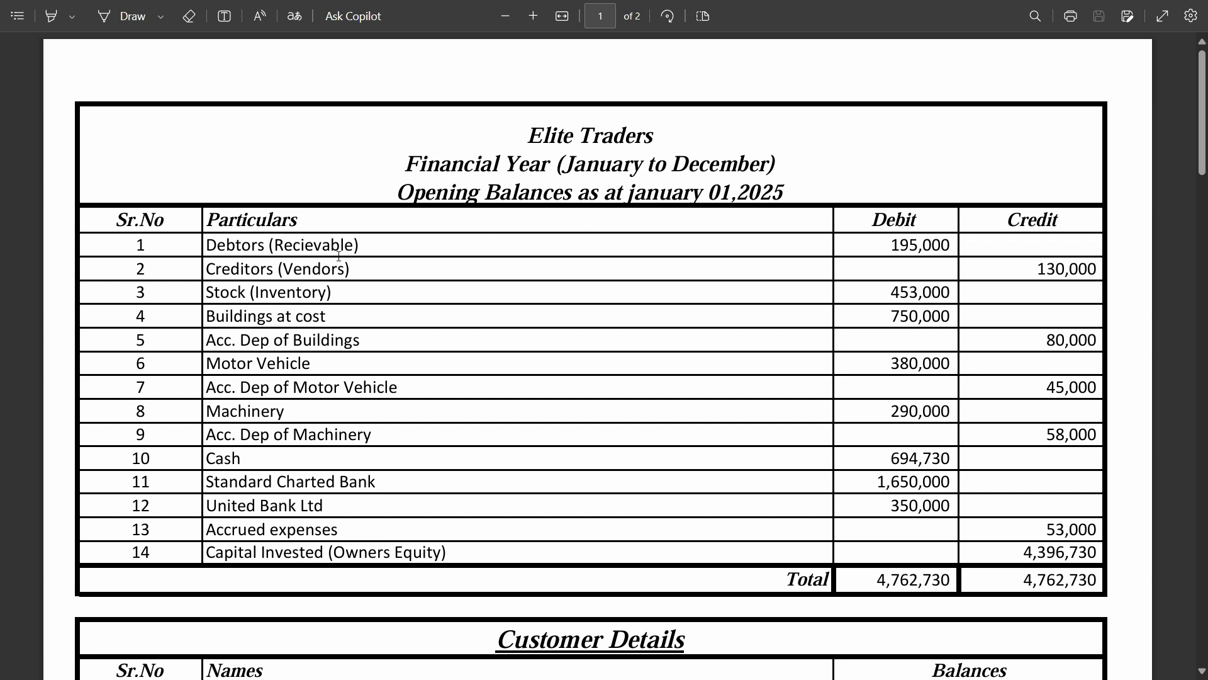
scroll(334, 248, "down", 5)
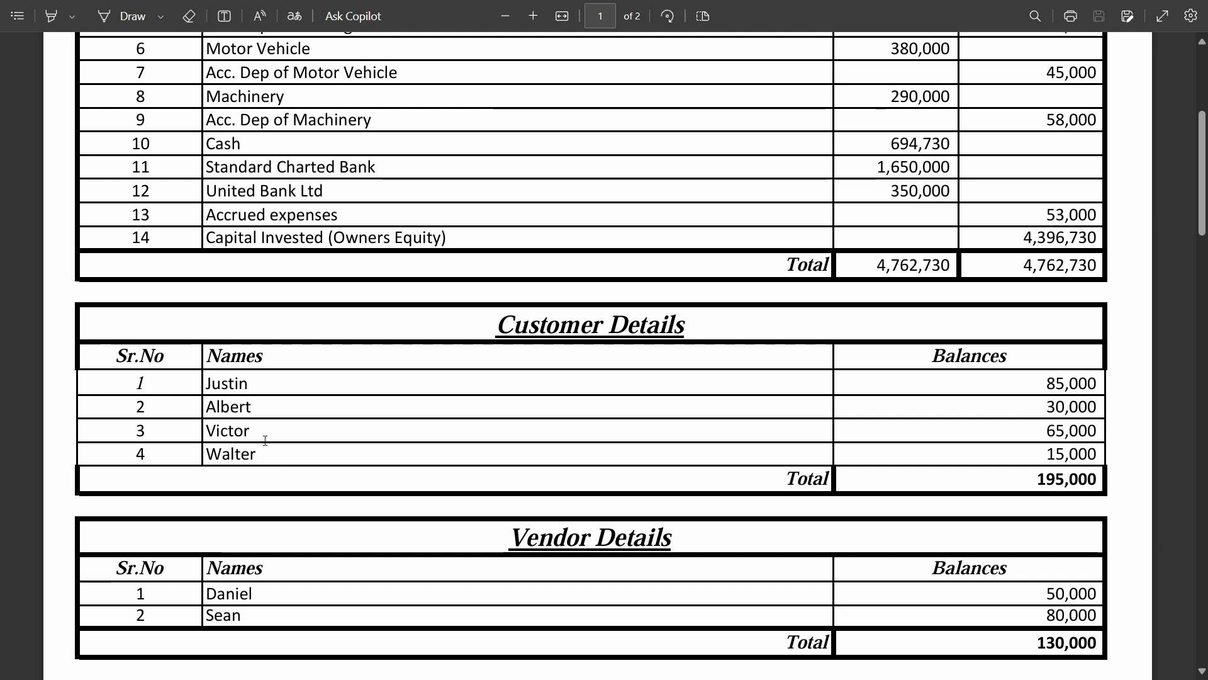
scroll(561, 237, "up", 5)
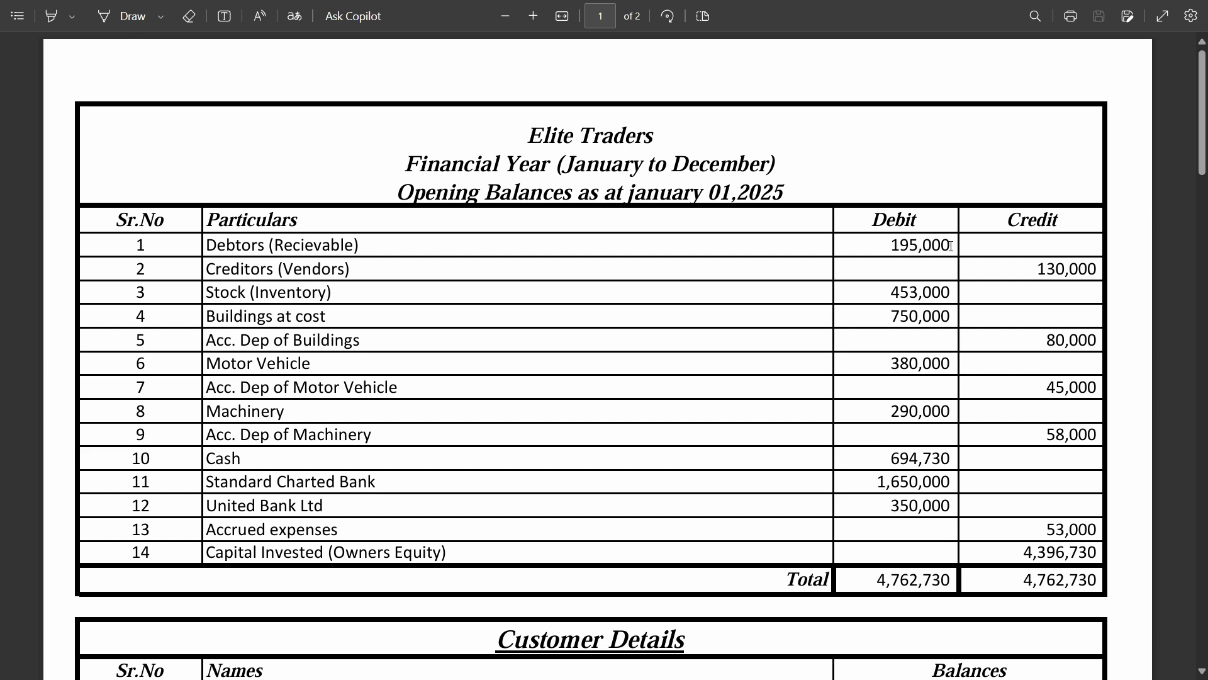
scroll(1057, 267, "down", 8)
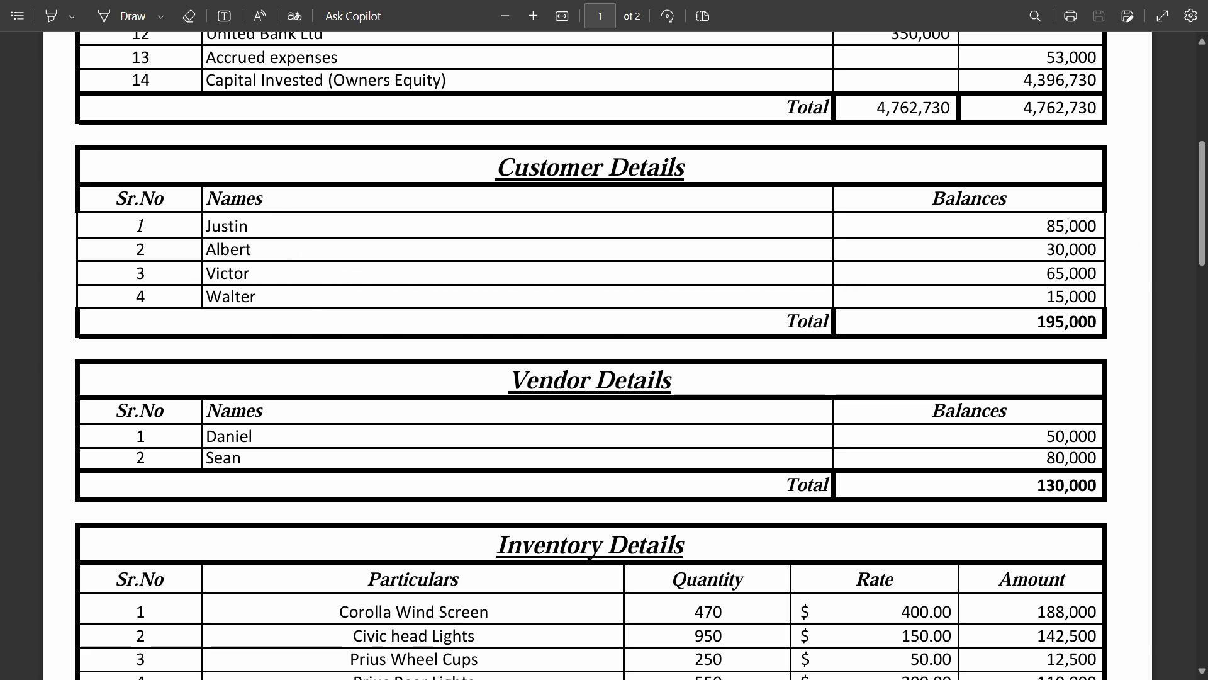
scroll(1100, 328, "up", 6)
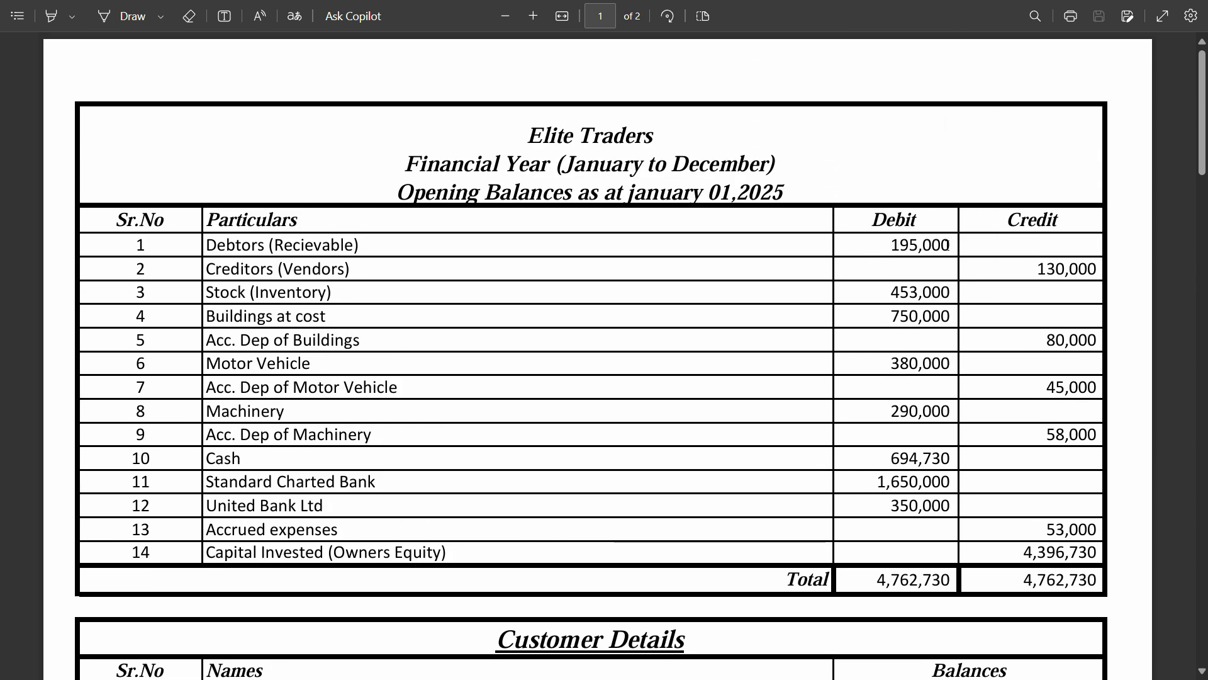
scroll(945, 247, "down", 3)
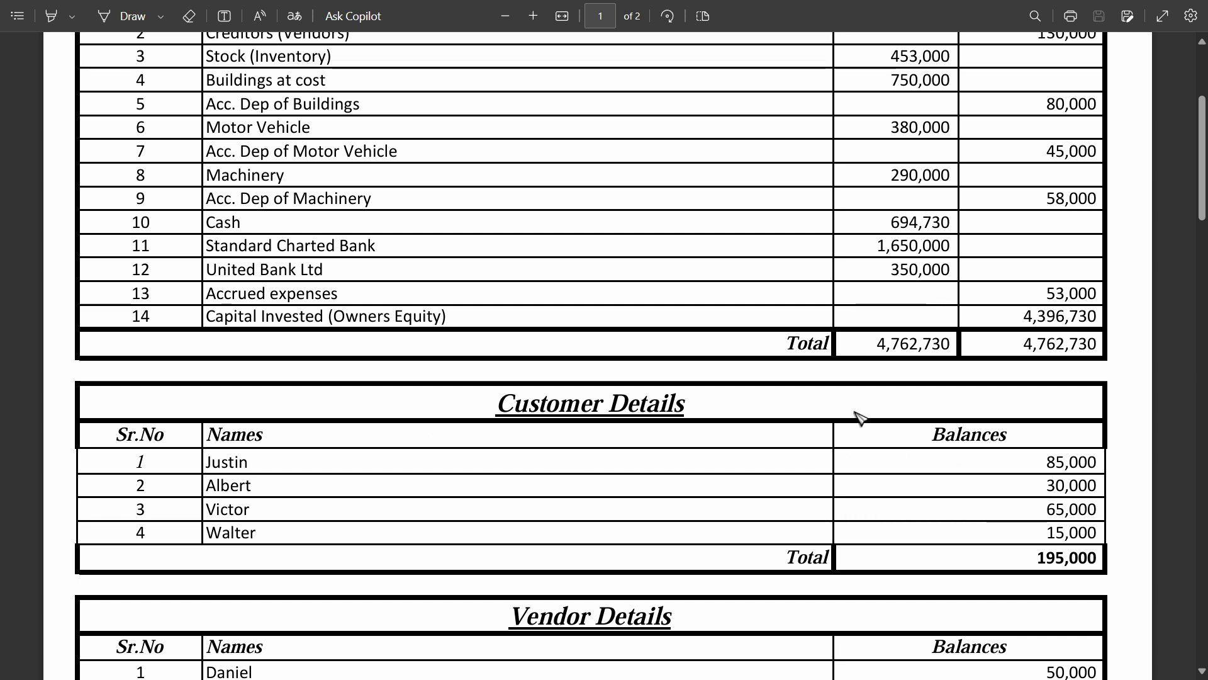
scroll(862, 416, "up", 3)
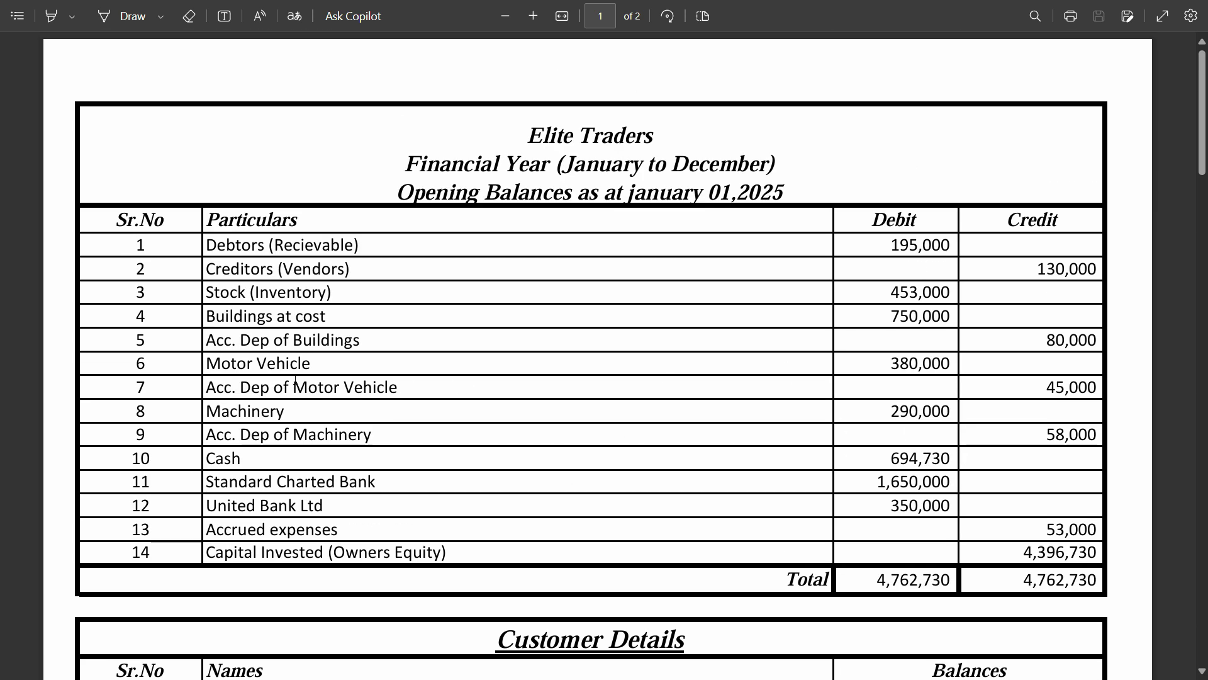
Select the Creditors (Vendors), Stock (Inventory) and finally Buildings at cost names in Particulars
left_click_drag(234, 272, 313, 272)
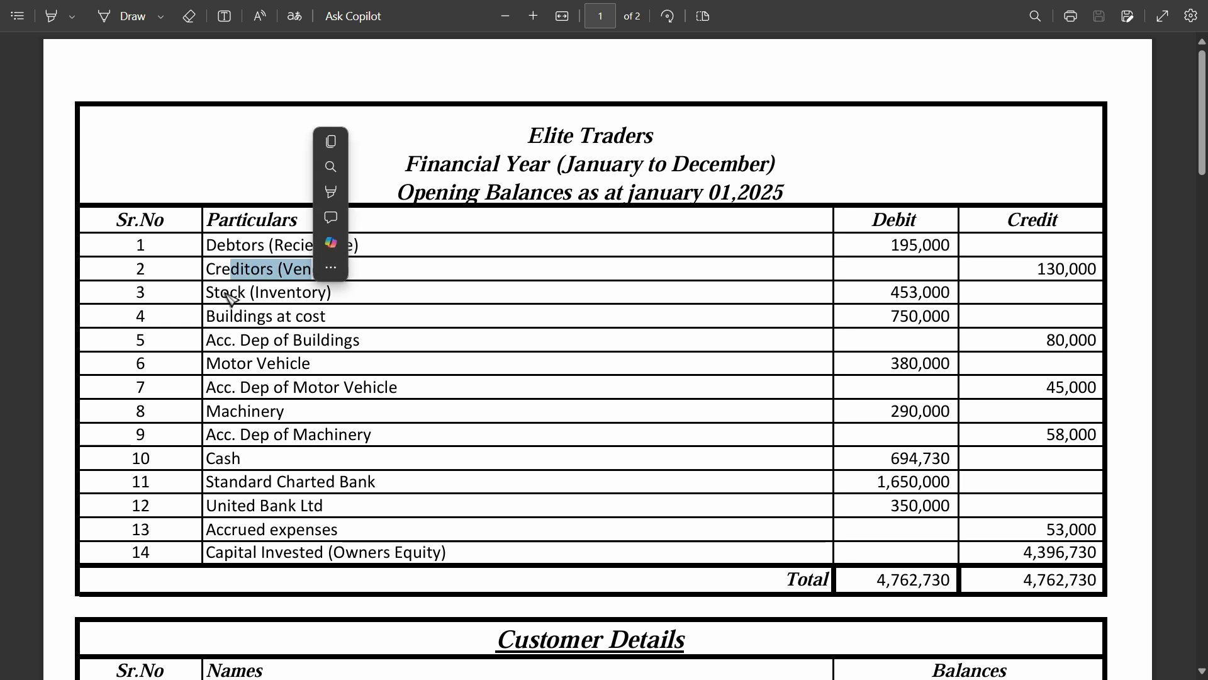
left_click_drag(222, 297, 287, 299)
left_click(249, 324)
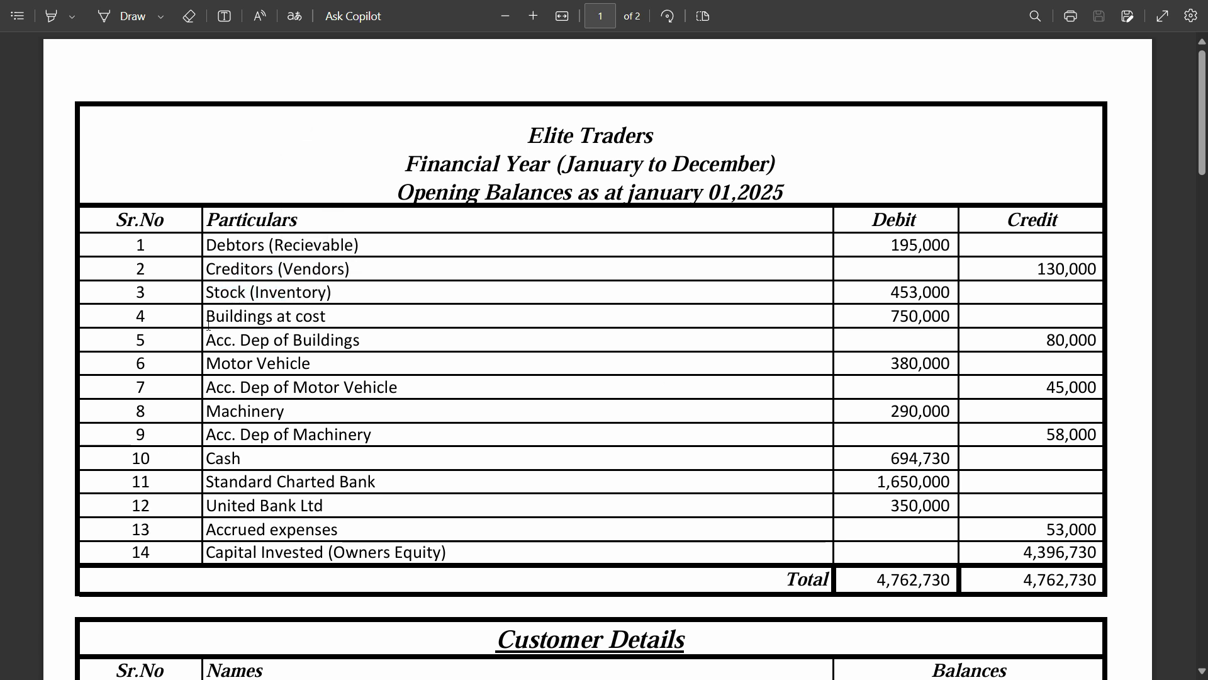
left_click_drag(217, 319, 318, 320)
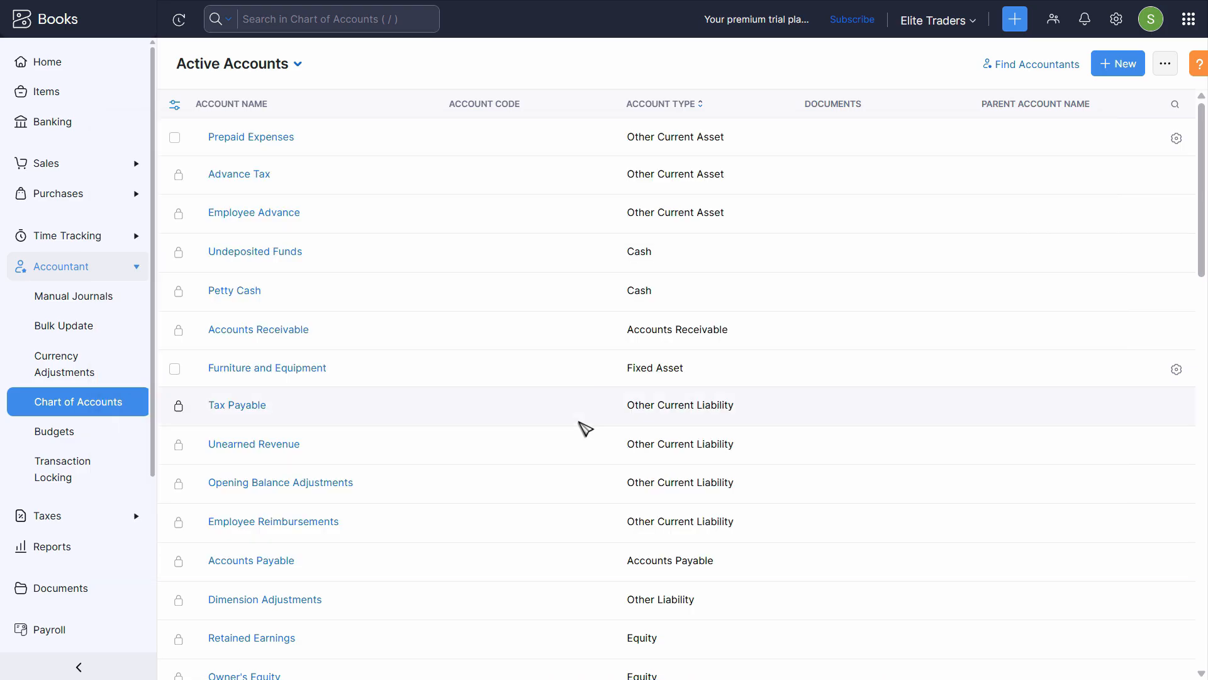
scroll(586, 399, "down", 4)
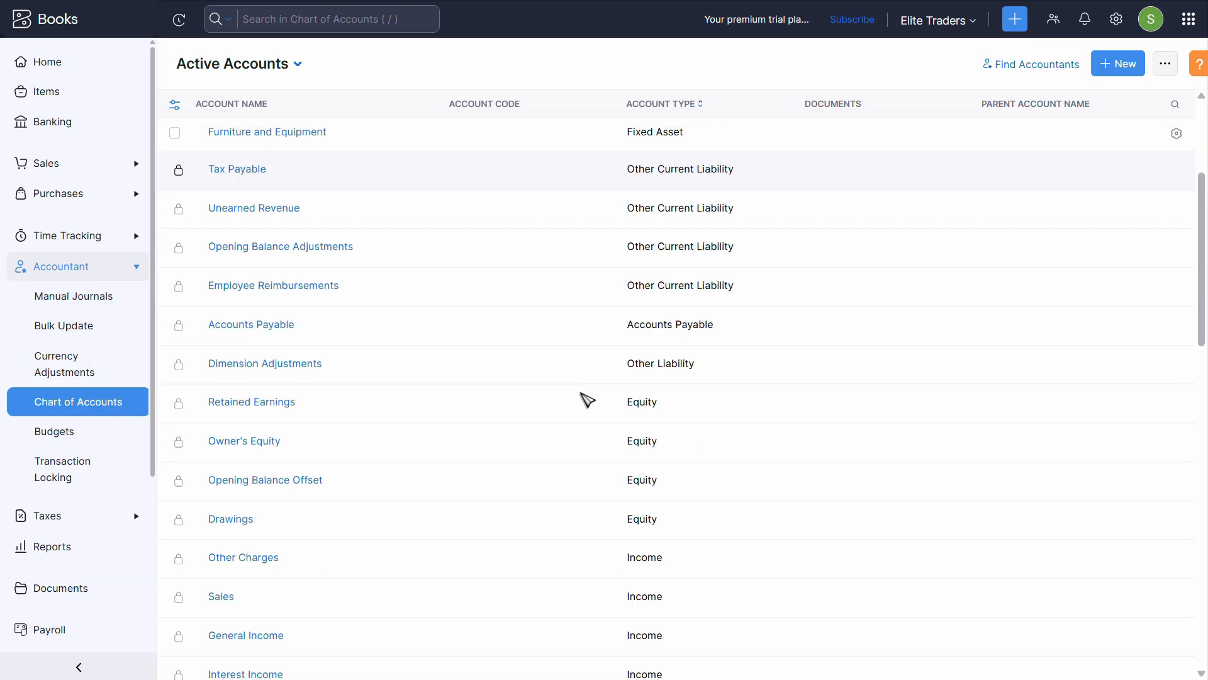
scroll(618, 386, "up", 3)
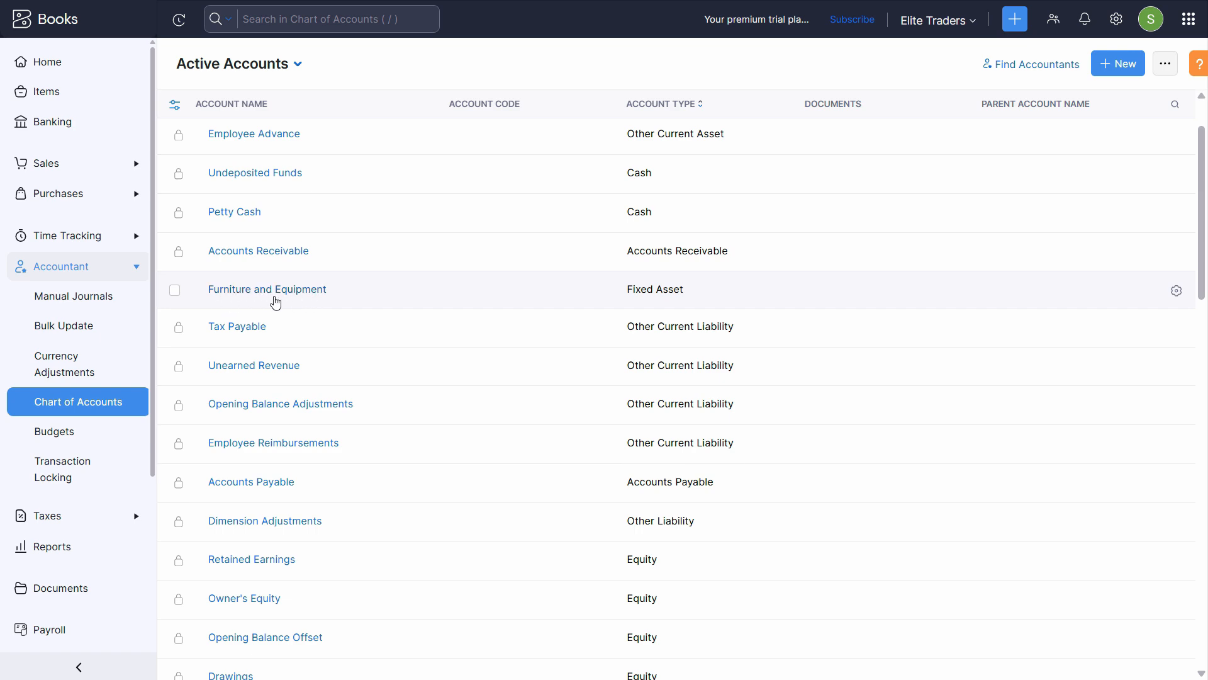
scroll(771, 295, "down", 20)
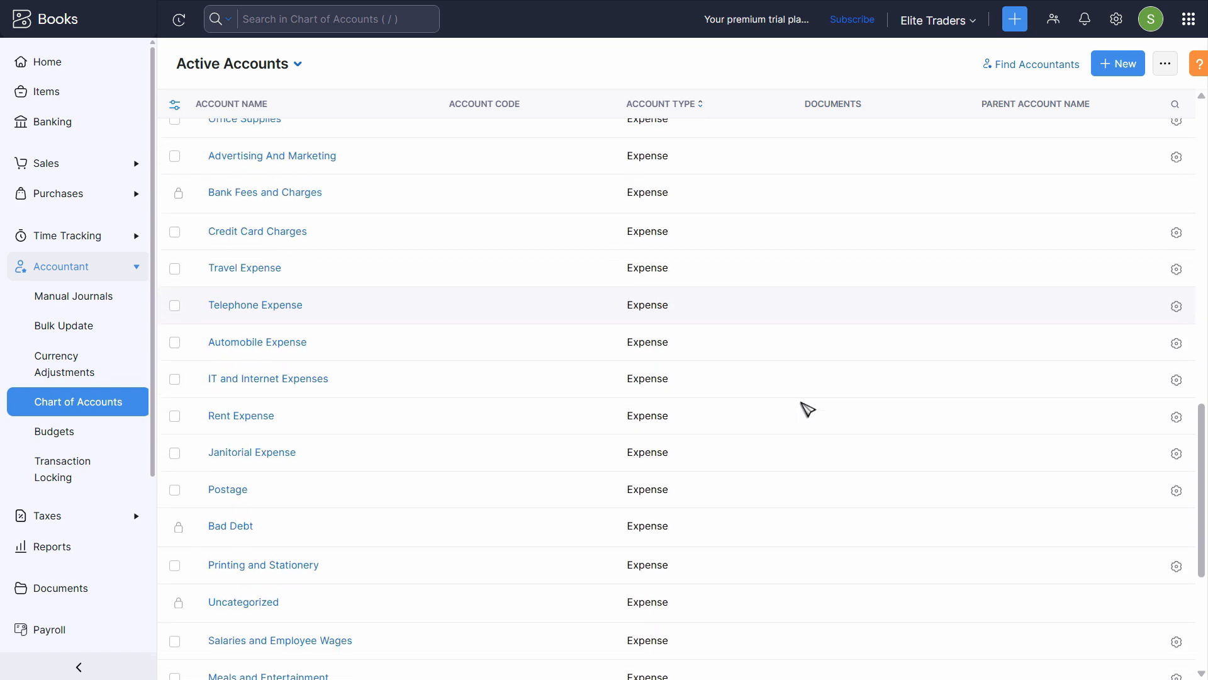
scroll(915, 477, "up", 20)
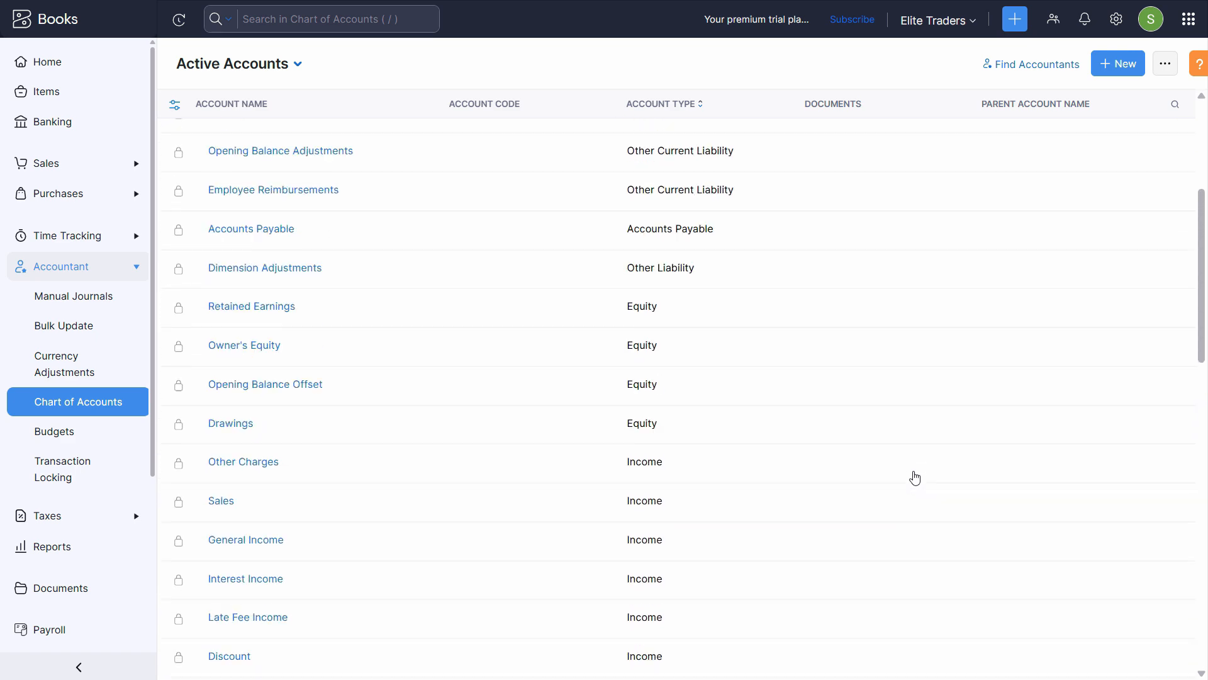
scroll(916, 477, "up", 3)
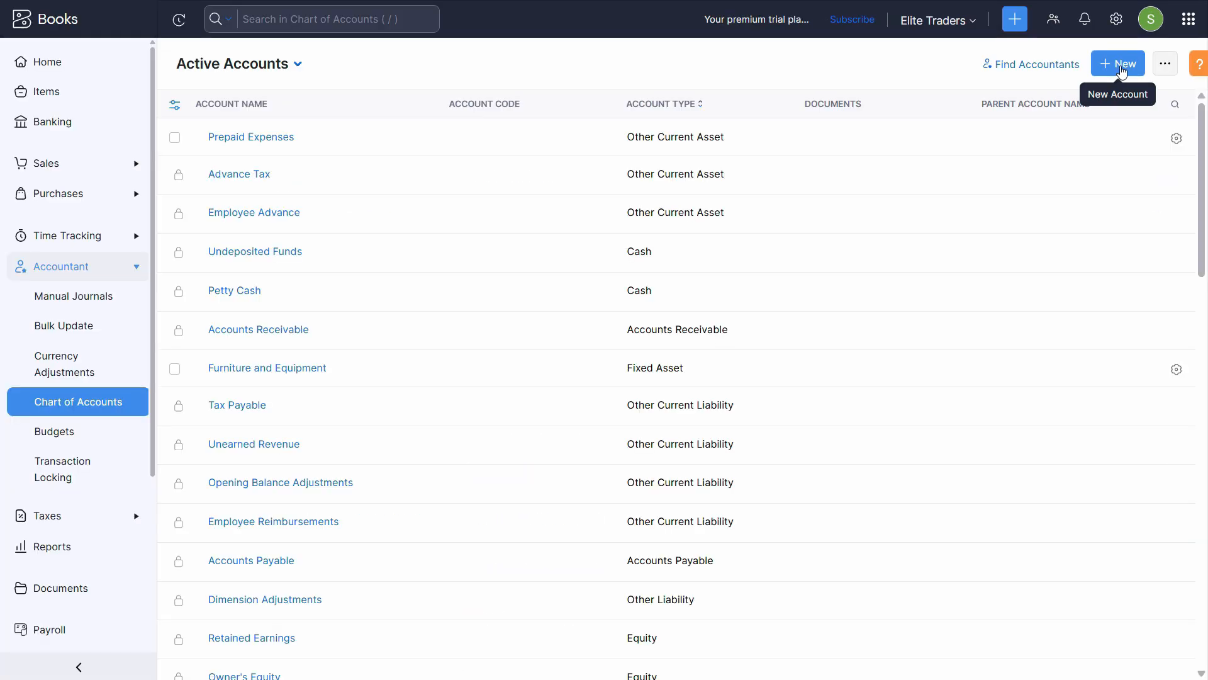
Start a new account with account type Fixed Asset
left_click(1122, 71)
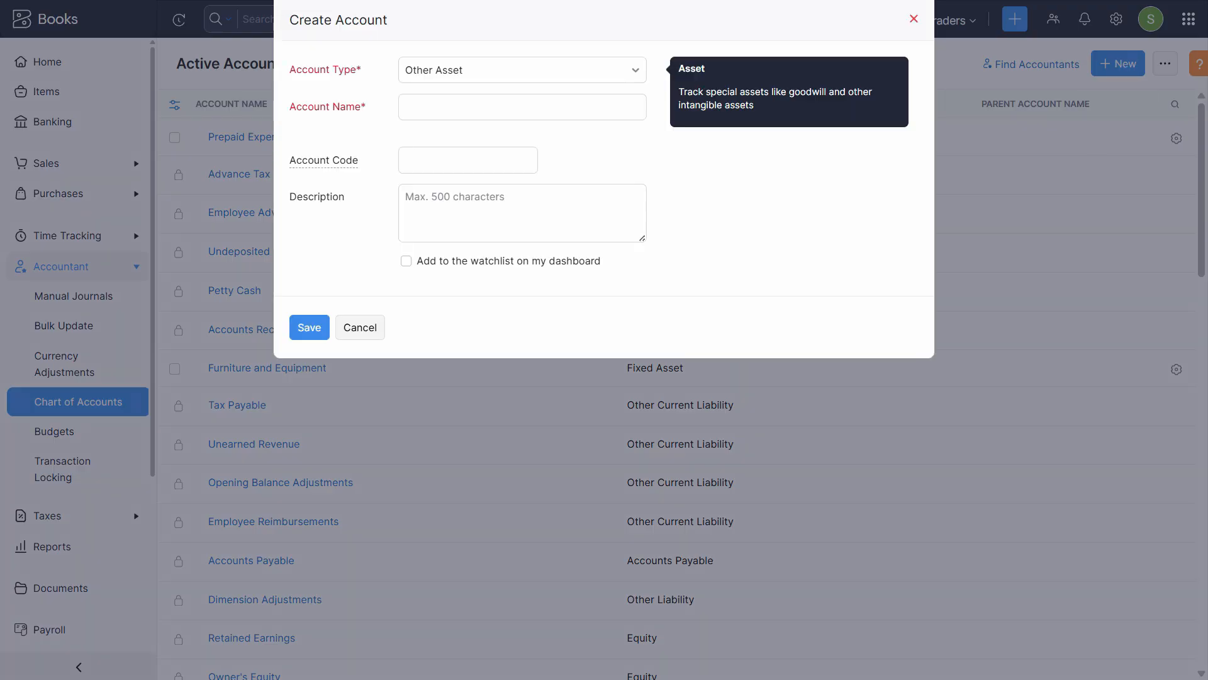
key("super")
key("super")
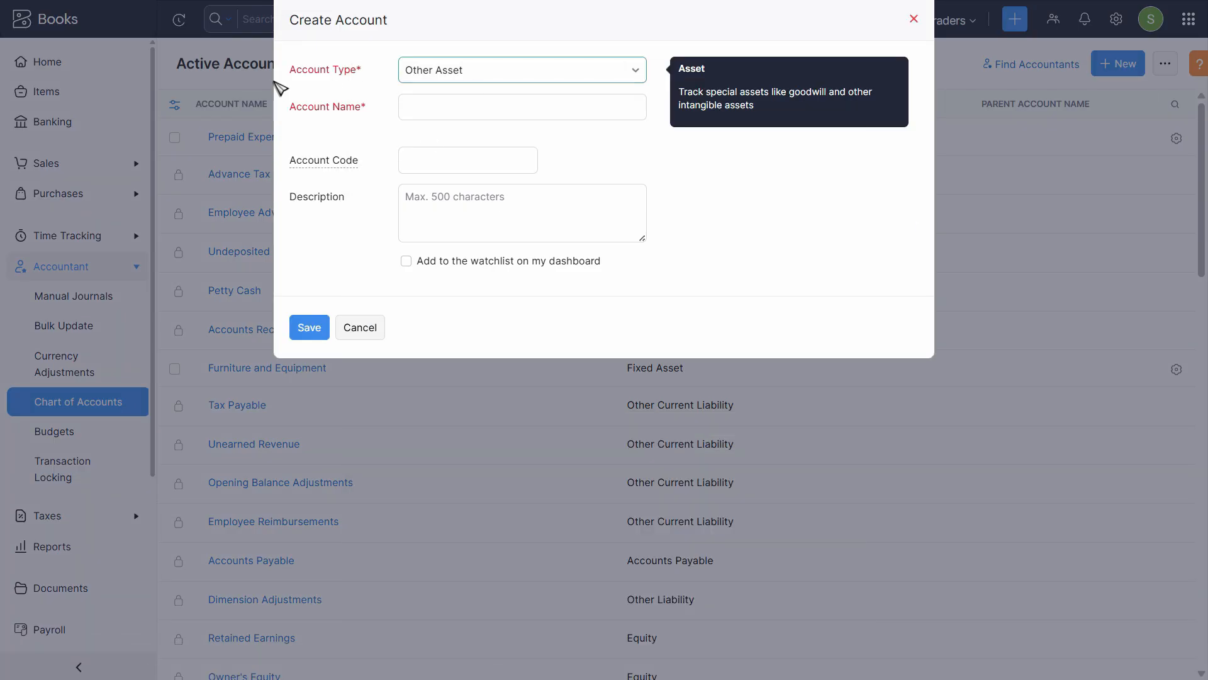
left_click(449, 75)
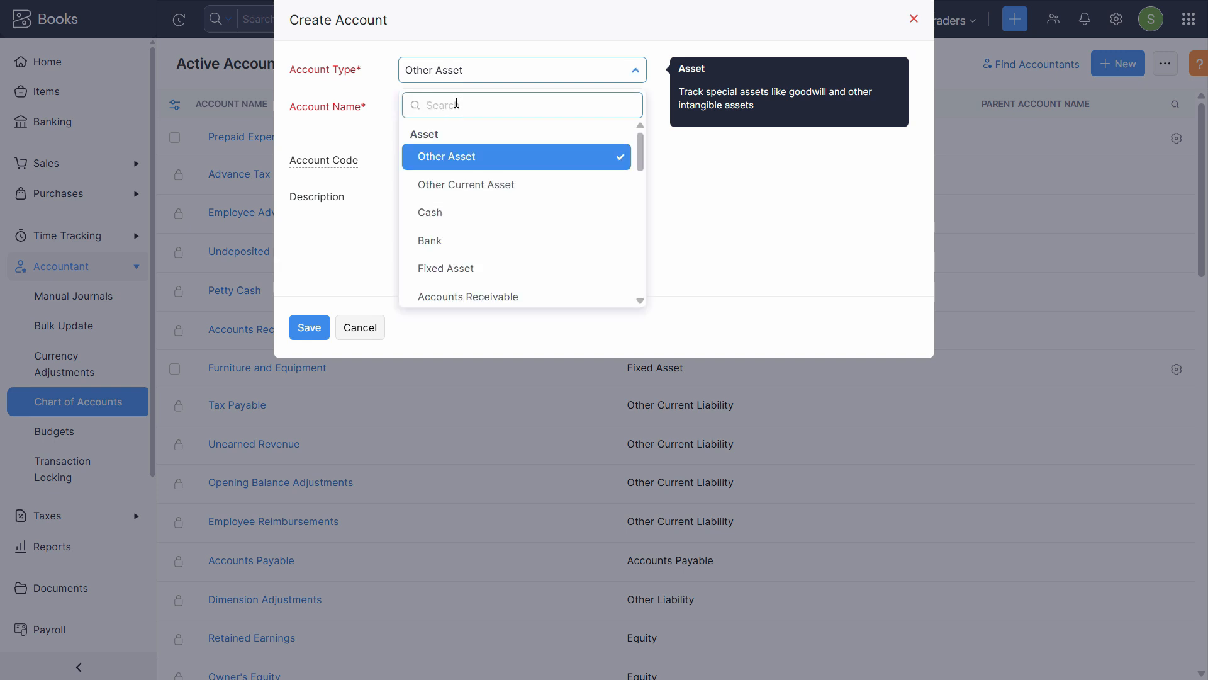
left_click(458, 268)
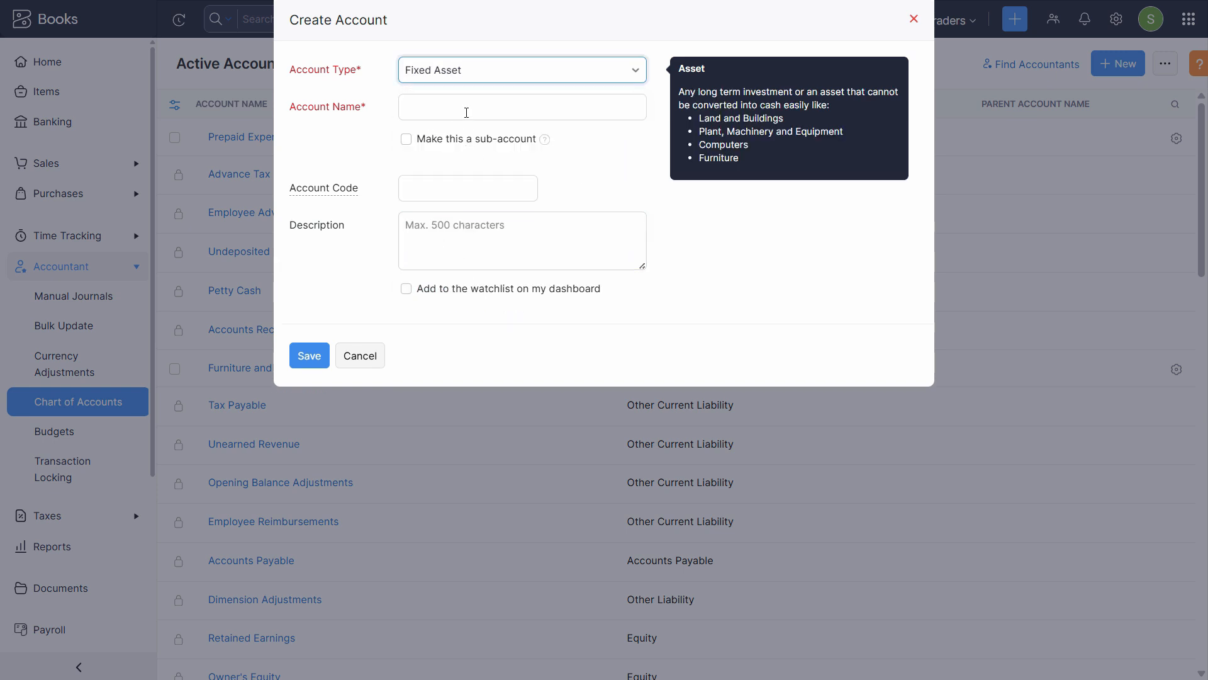
Copy 'Buildings at cost' from the PDF into the Account Name field
left_click(468, 108)
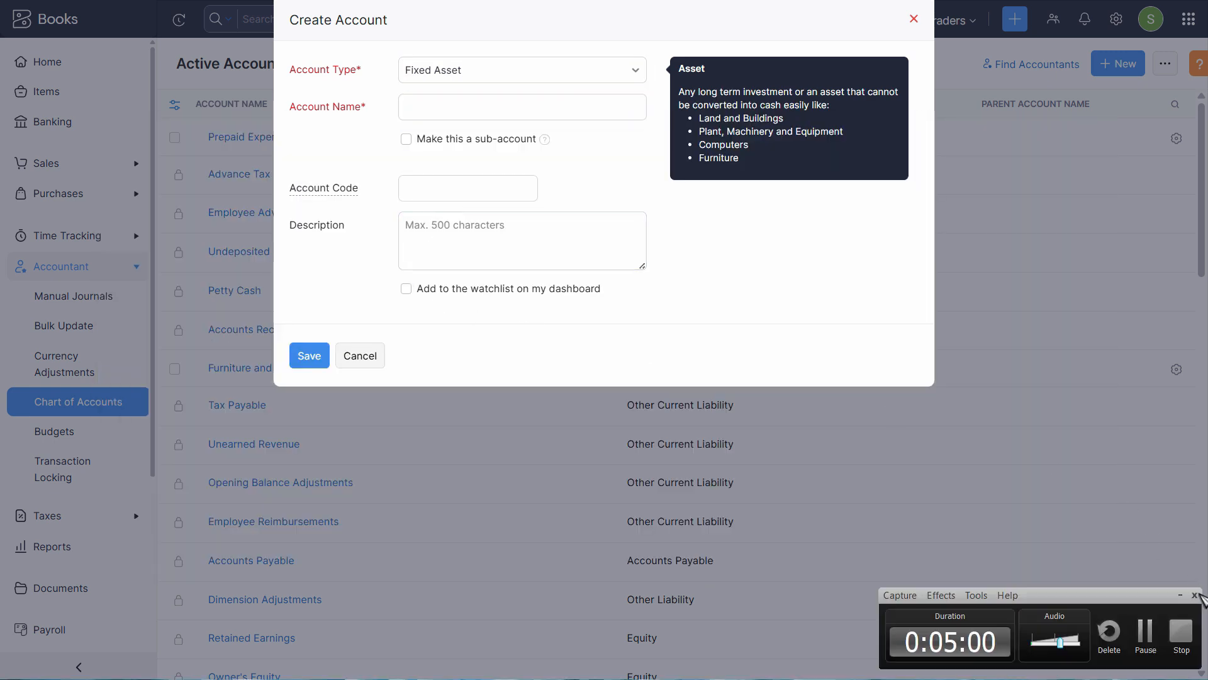
key("alt+Tab")
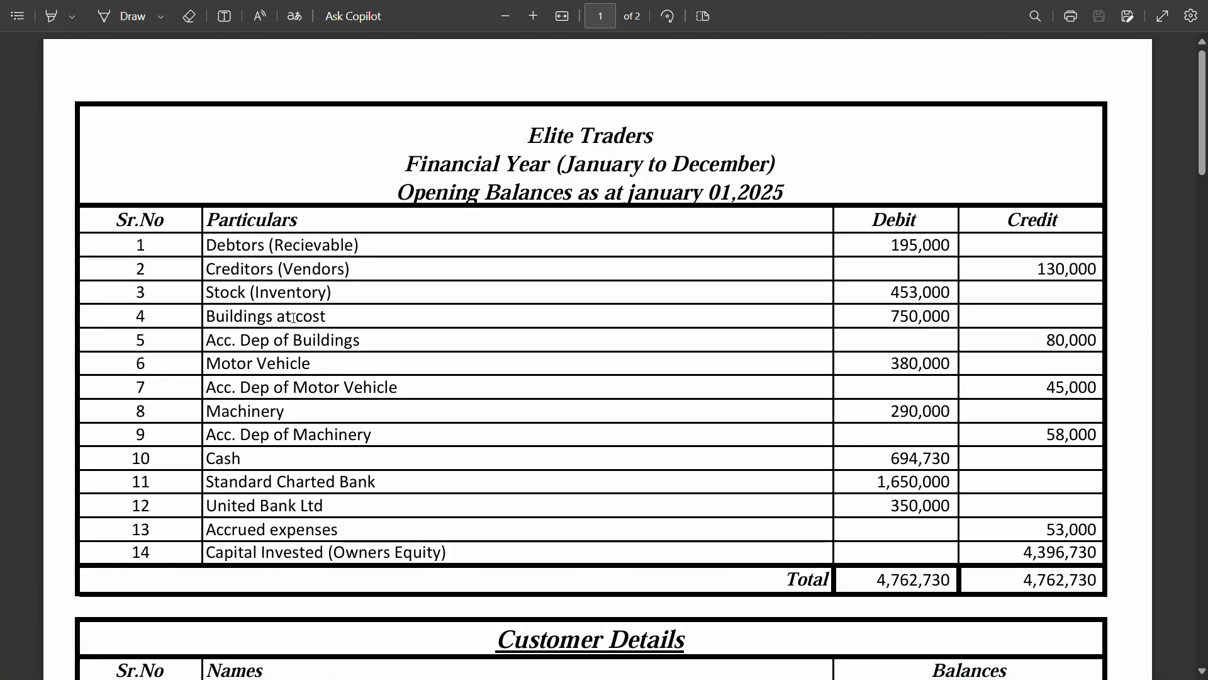
triple_click(291, 318)
key("ctrl+c")
key("alt+Tab")
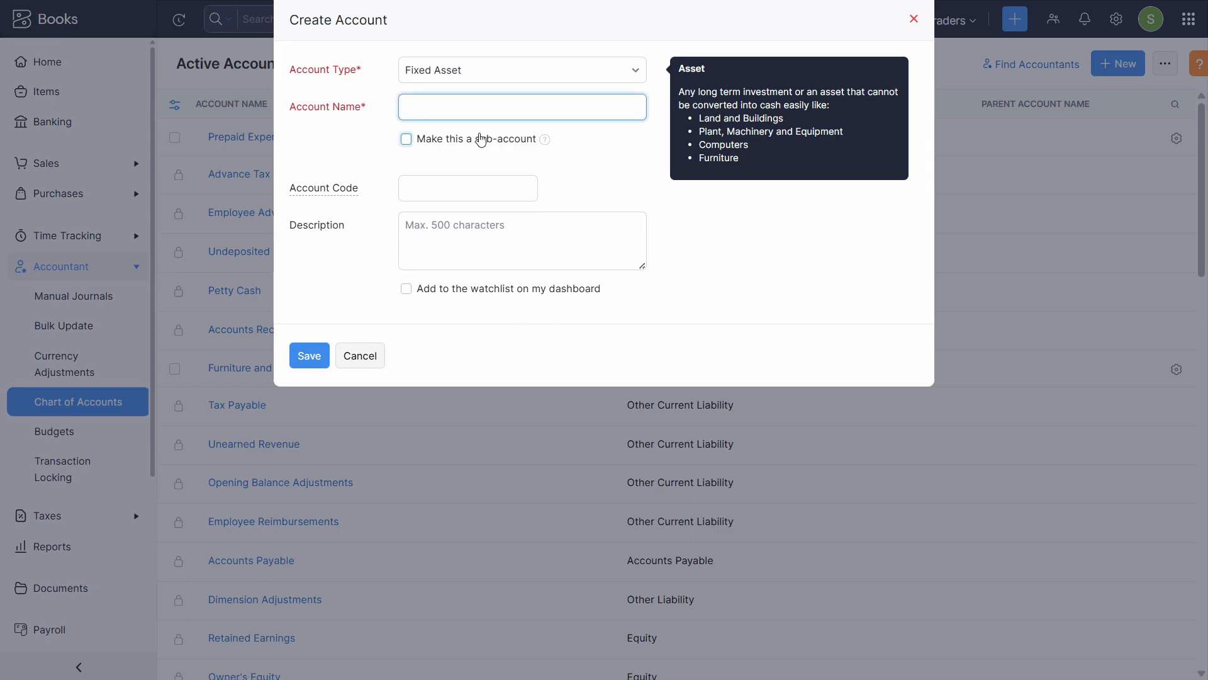
key("ctrl+v")
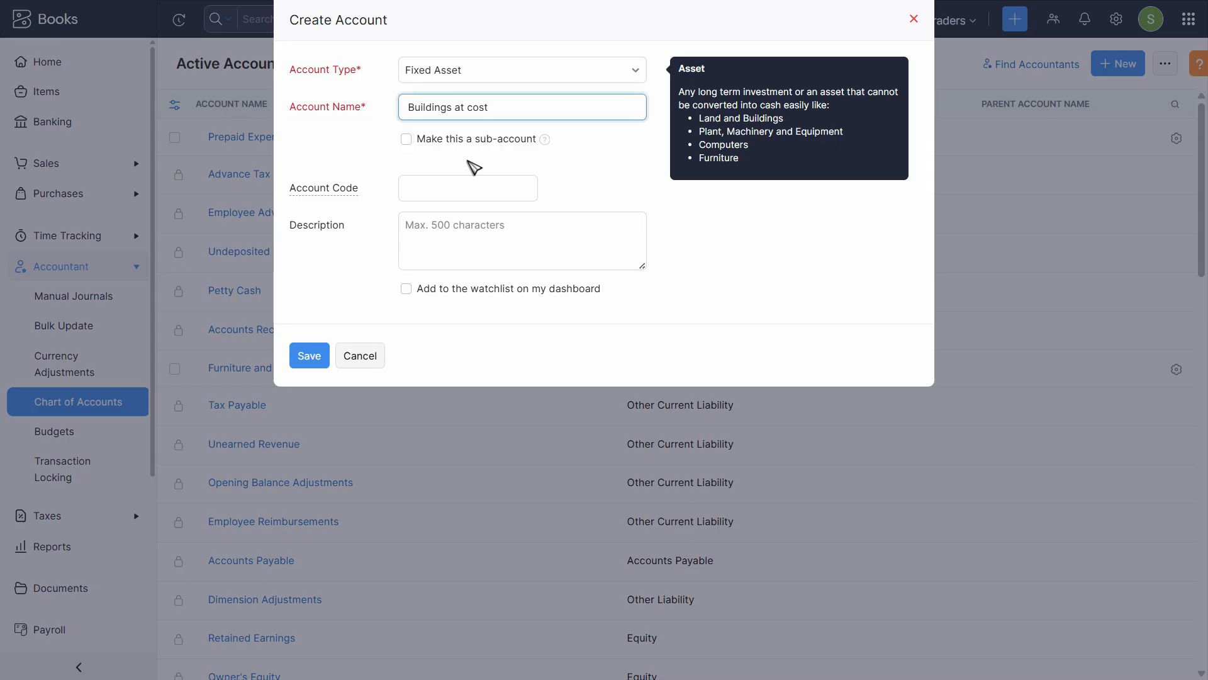
Leave the account code empty for now and bring up the Word coding guide
left_click(442, 196)
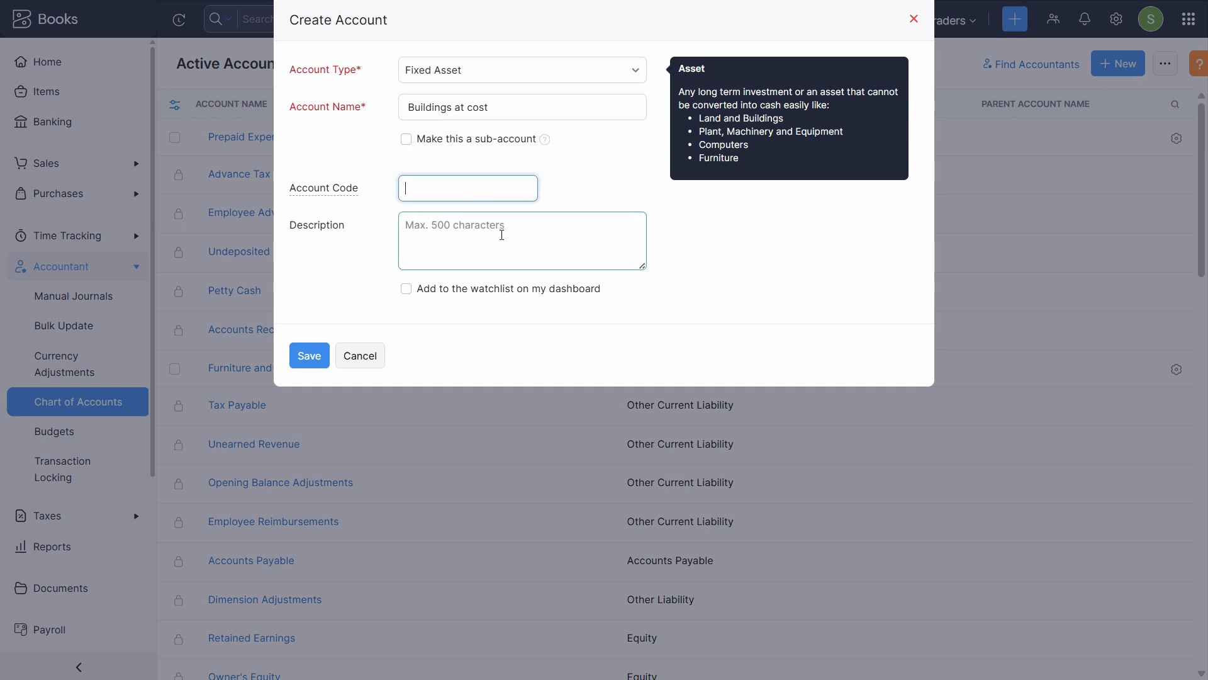
left_click(502, 234)
mouse_move(365, 195)
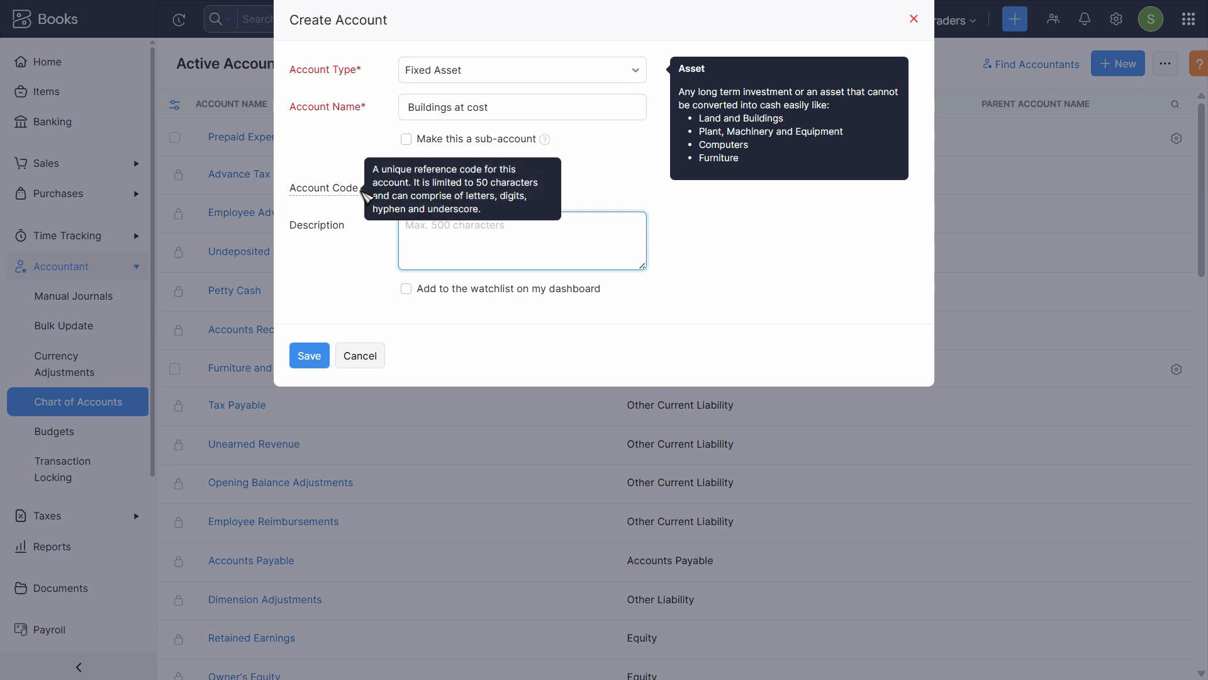
left_click(493, 188)
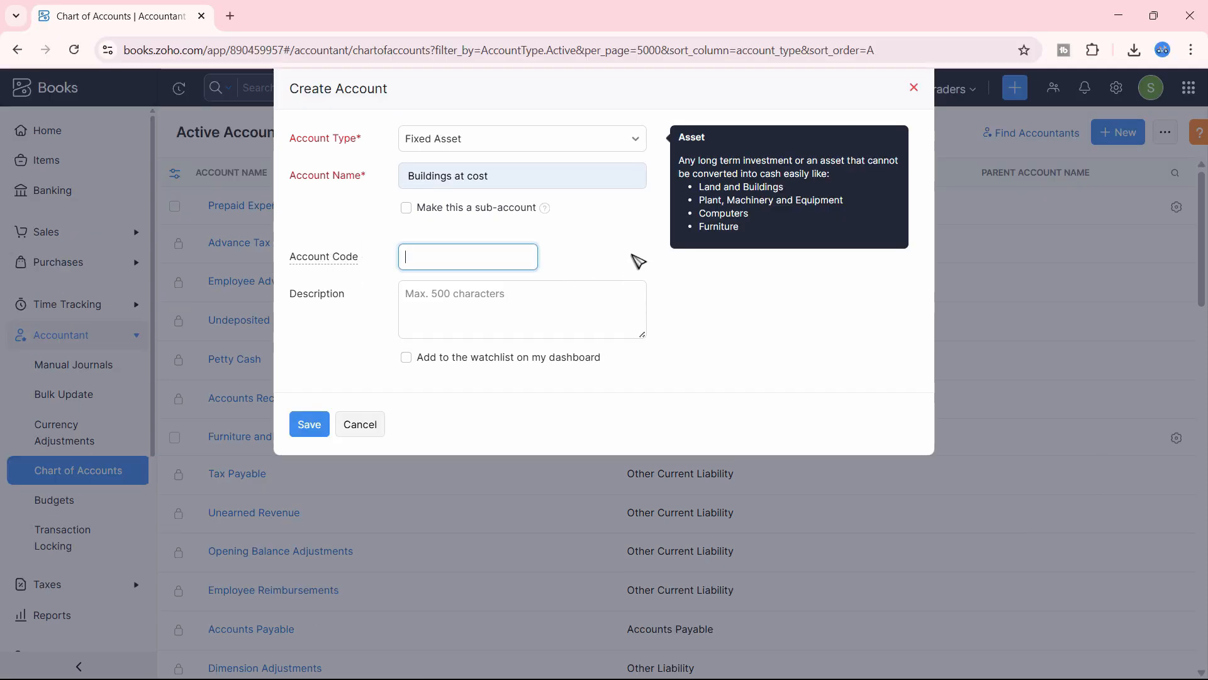
key("alt+Tab")
key("alt+Tab")
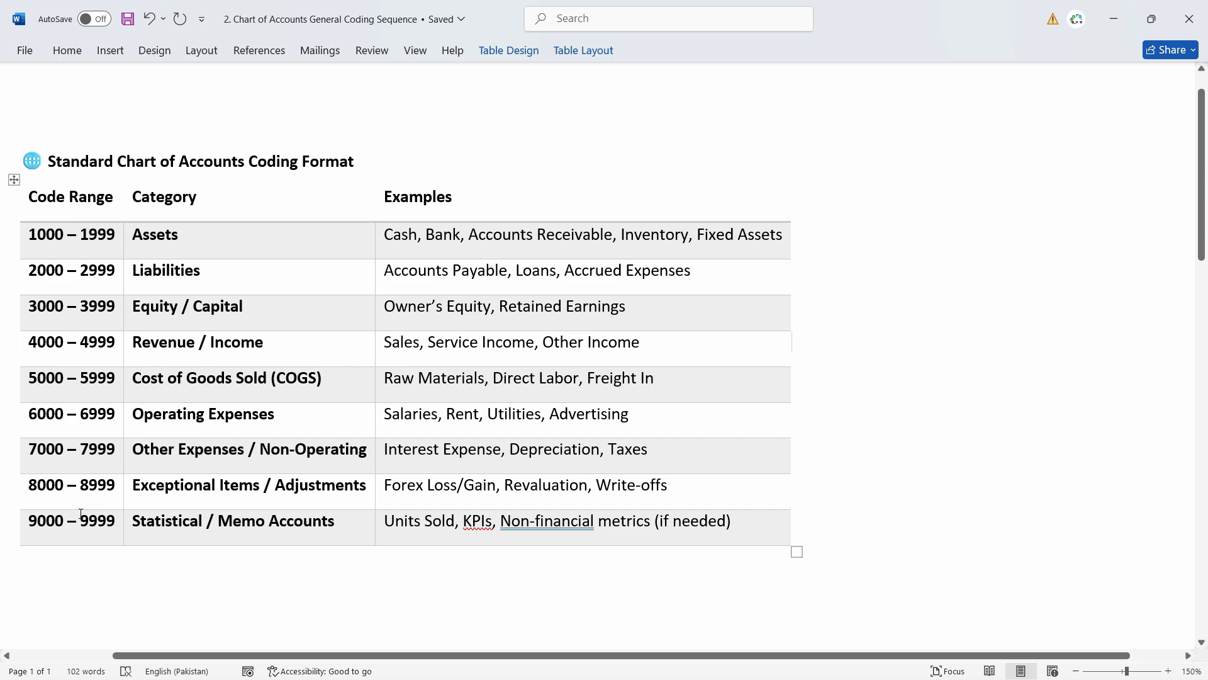
Return to the new-account form after confirming Assets use codes 1000–1999
key("alt+Tab")
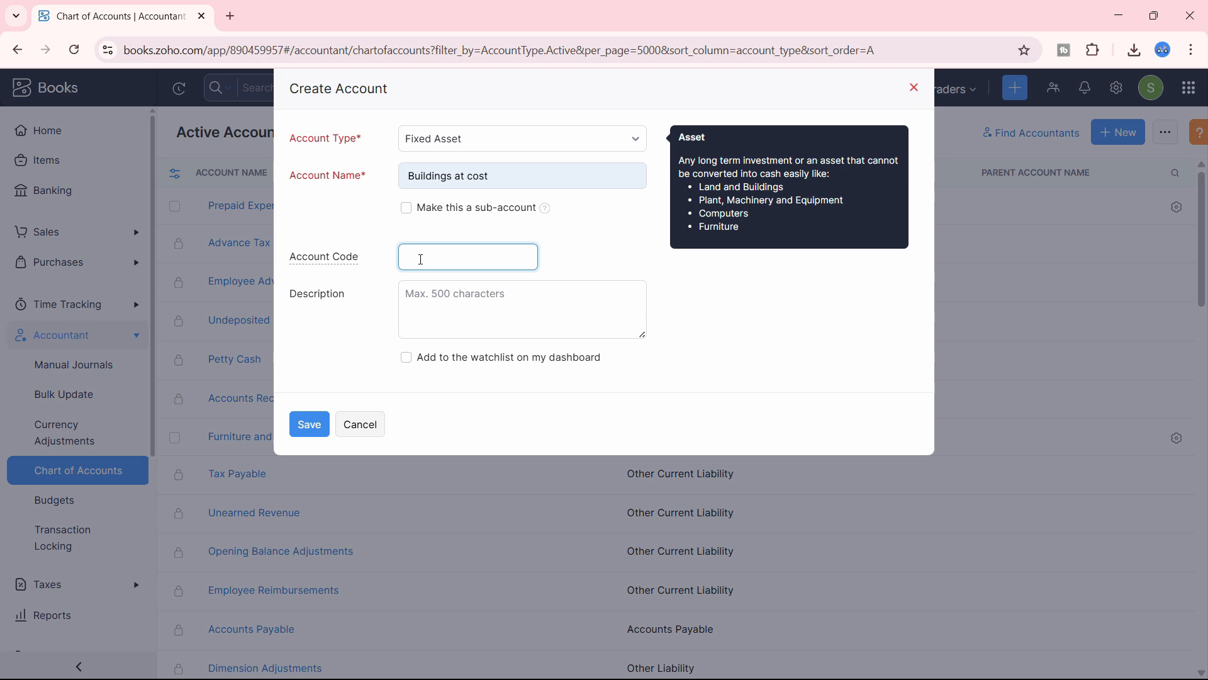
Give Buildings at cost code 1001 and description 'Buildings at cost', and save it
type("10001")
key("Tab")
left_click_drag(404, 177, 497, 192)
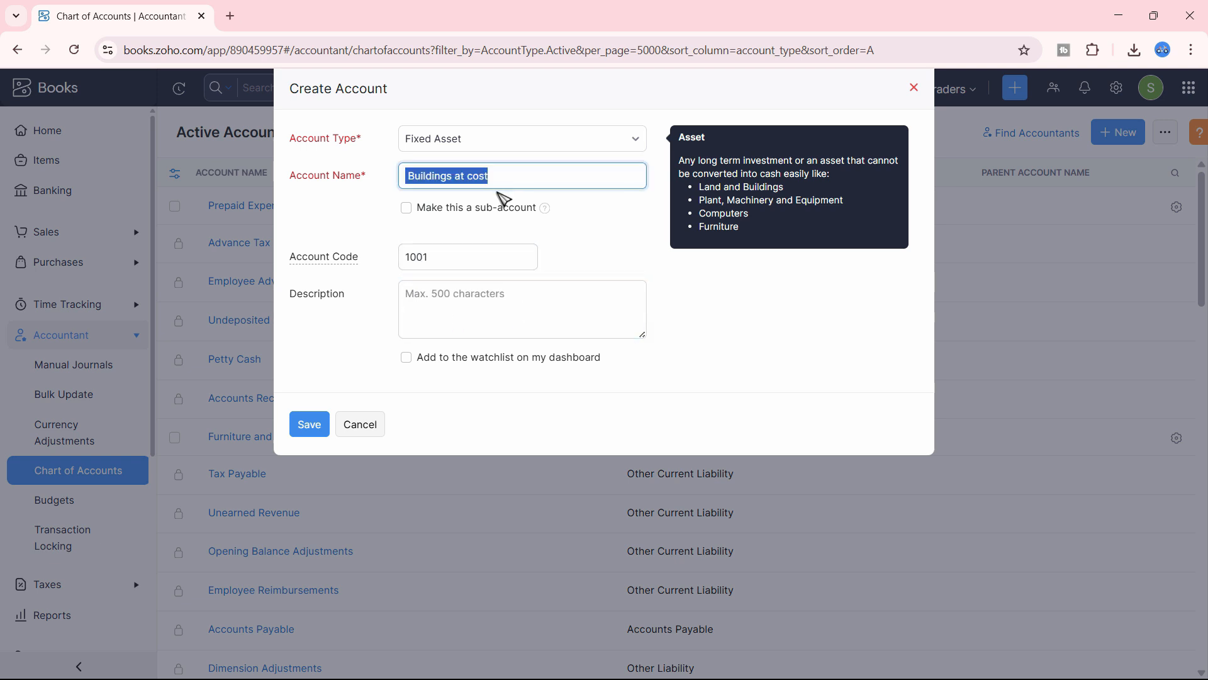
key("ctrl+c")
left_click(495, 328)
key("ctrl+v")
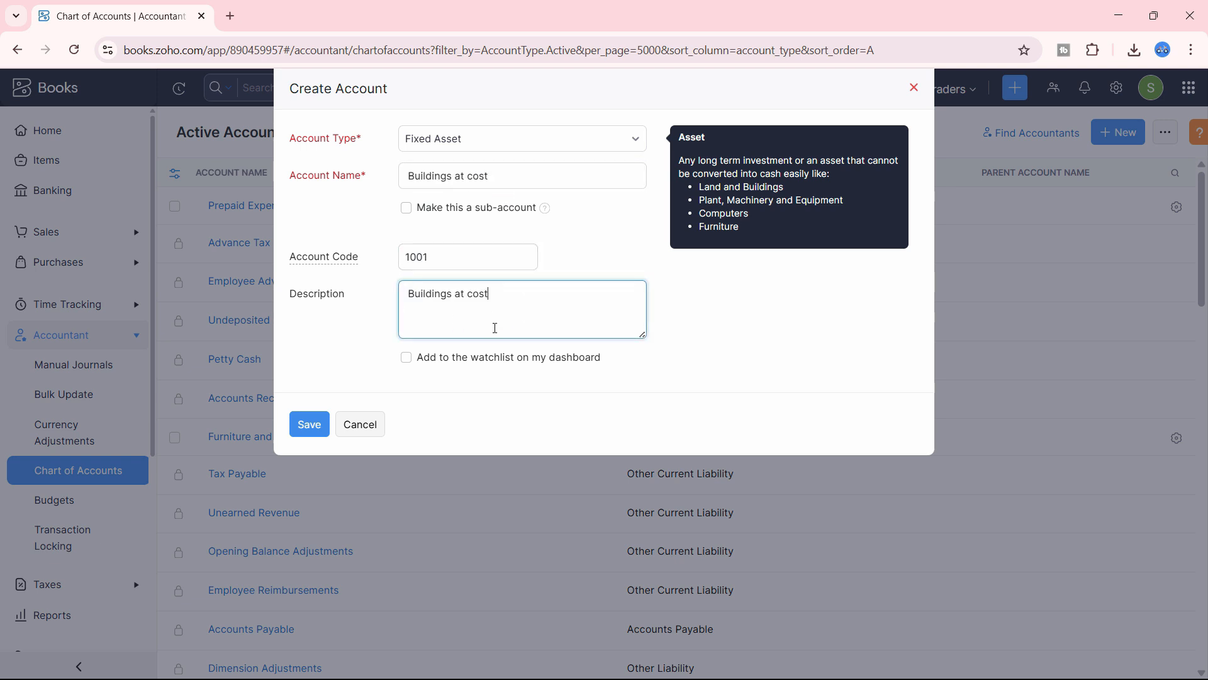
left_click(311, 425)
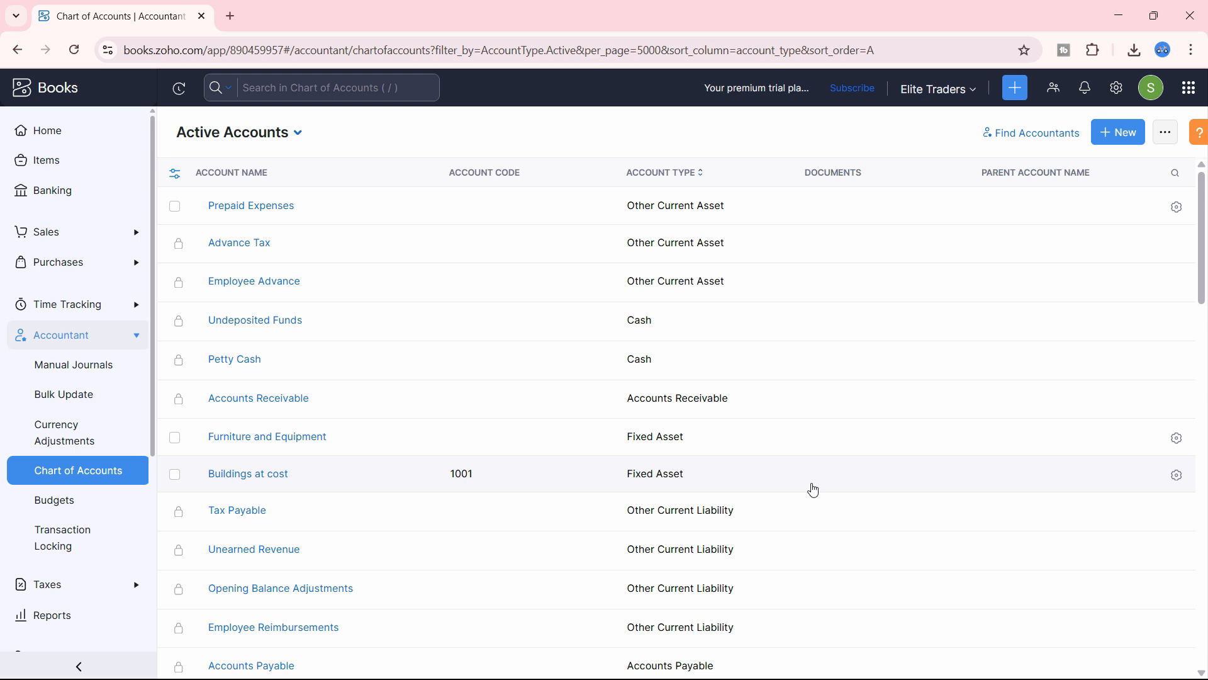
Check the Buildings at cost account's details, return to the list, and start another account
left_click(1177, 477)
left_click(981, 474)
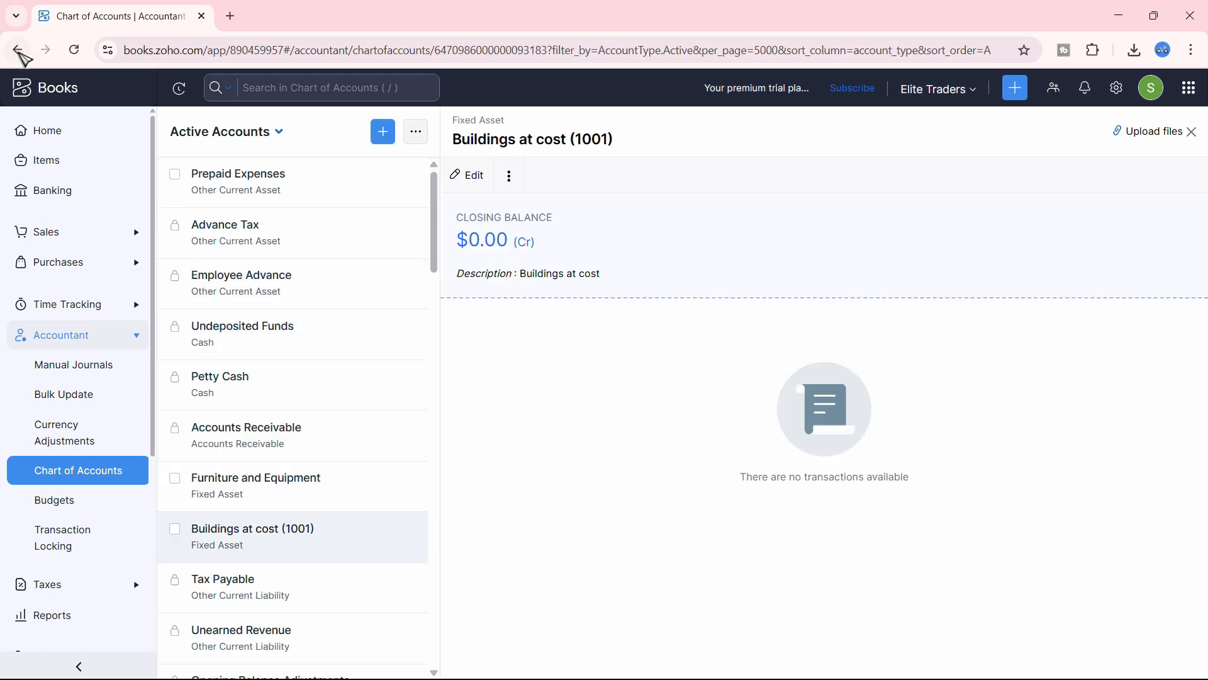
left_click(17, 51)
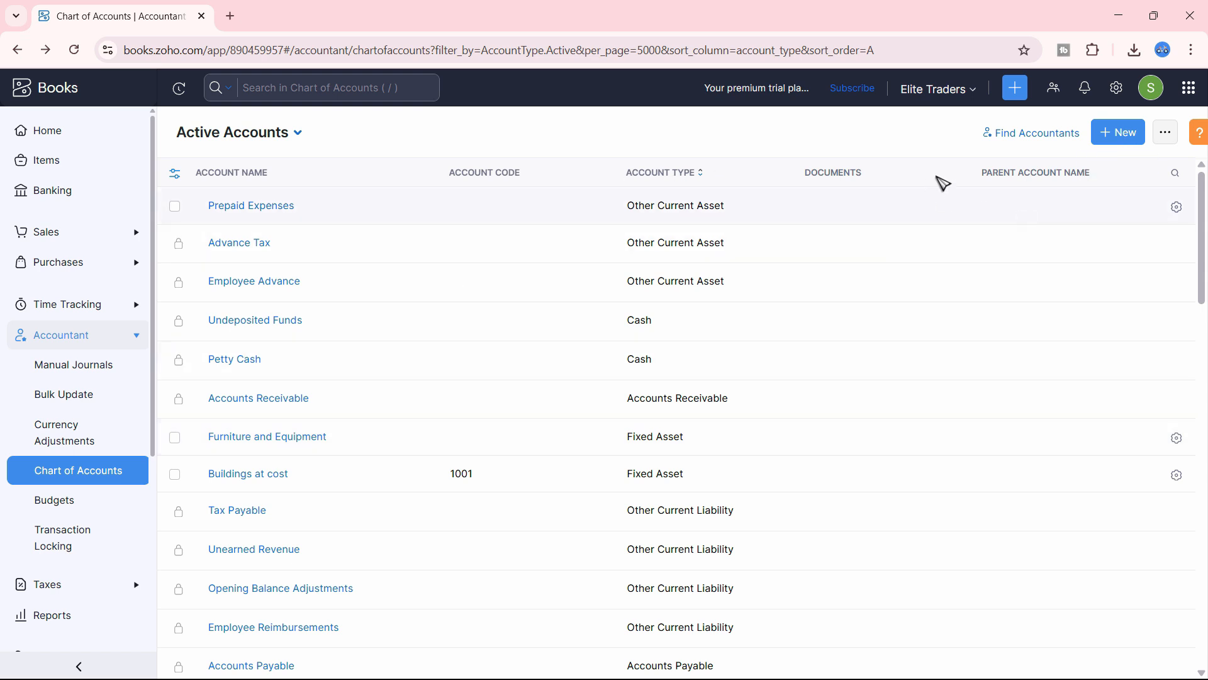
left_click(1119, 132)
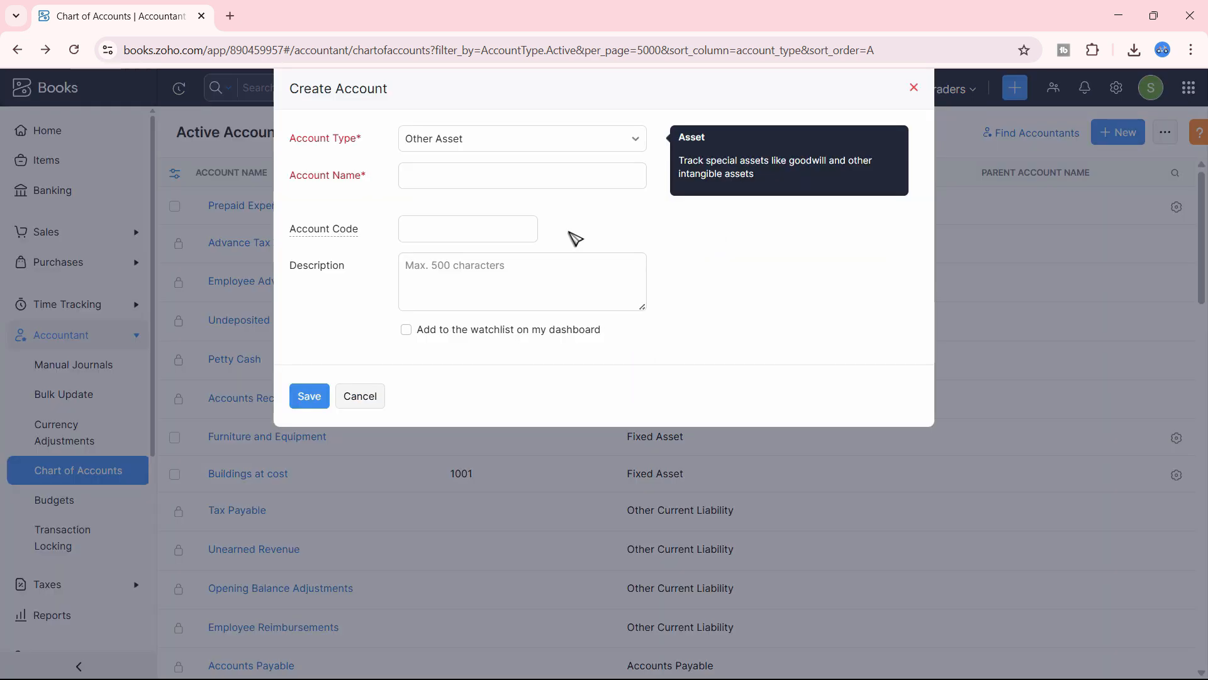
Copy the 'Acc. Dep of Buildings' name from the opening-balances PDF
key("alt+Tab")
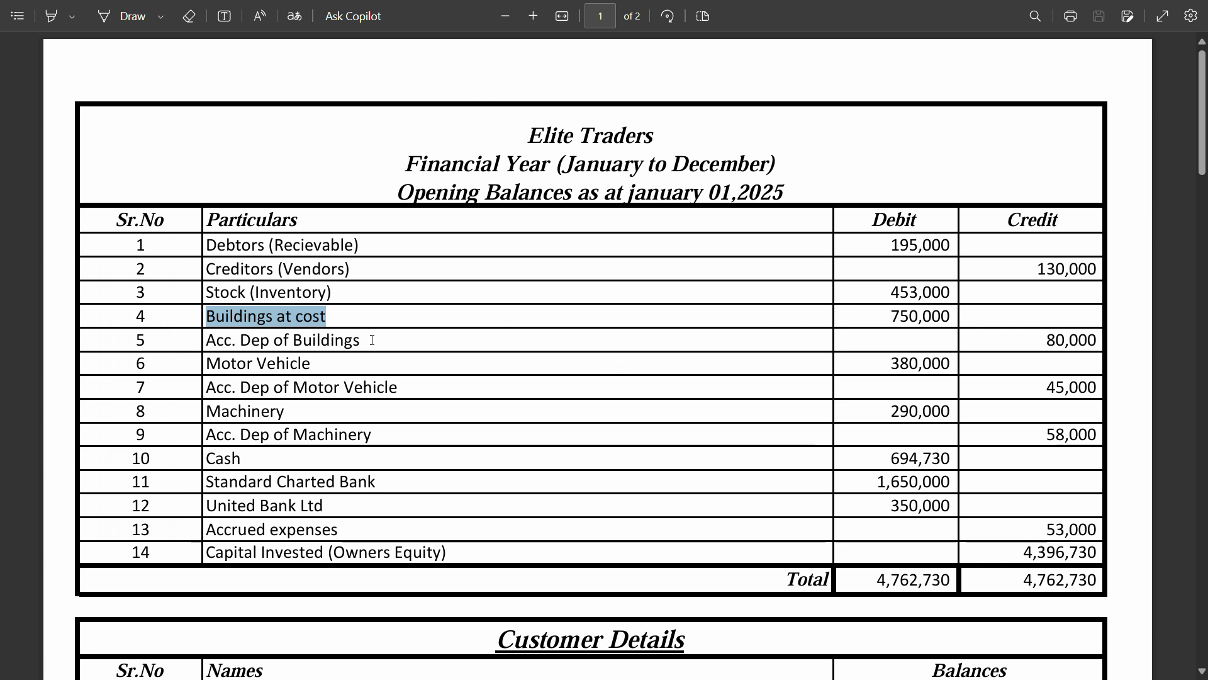
left_click_drag(360, 340, 205, 347)
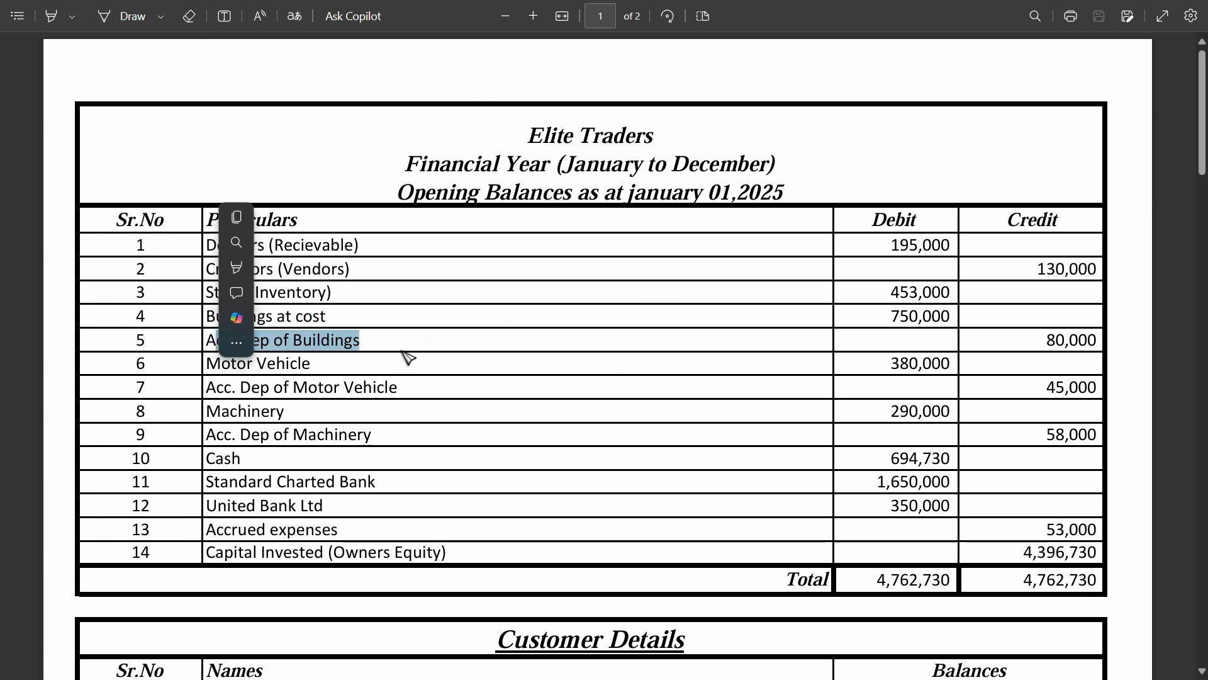
key("ctrl+c")
key("alt+Tab")
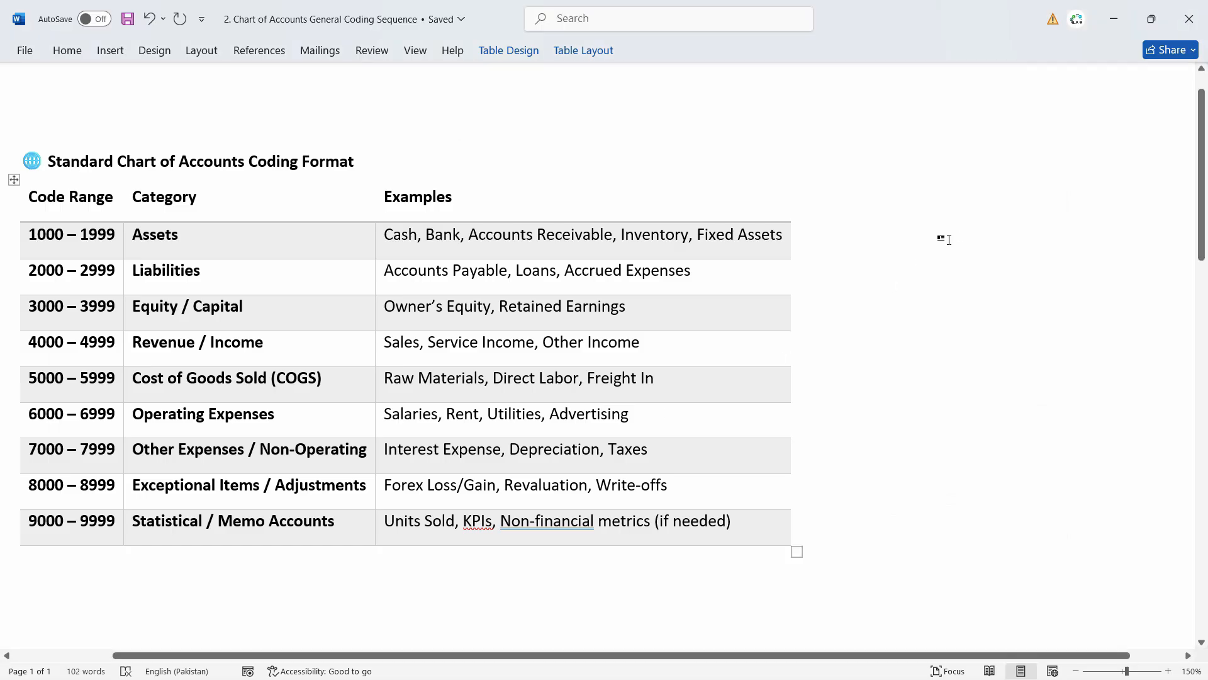
key("alt+Tab")
key("Tab")
Start a new Fixed Asset account named 'Acc. Dep of Buildings'
left_click(1121, 134)
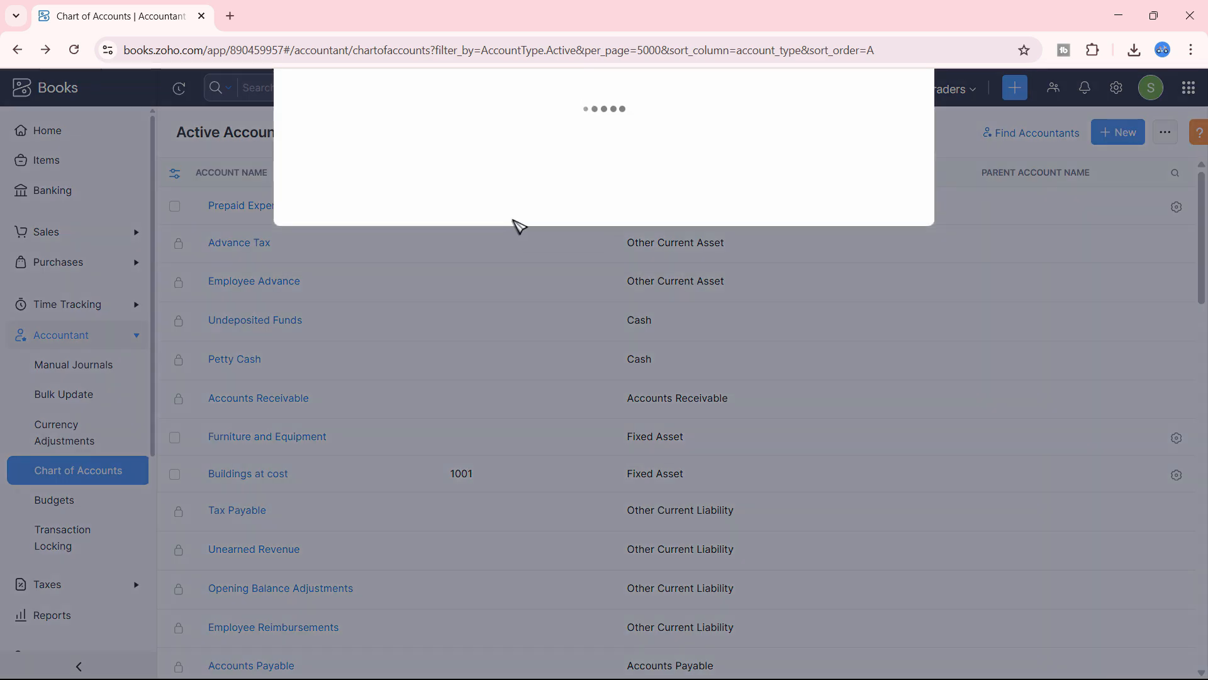
left_click(509, 151)
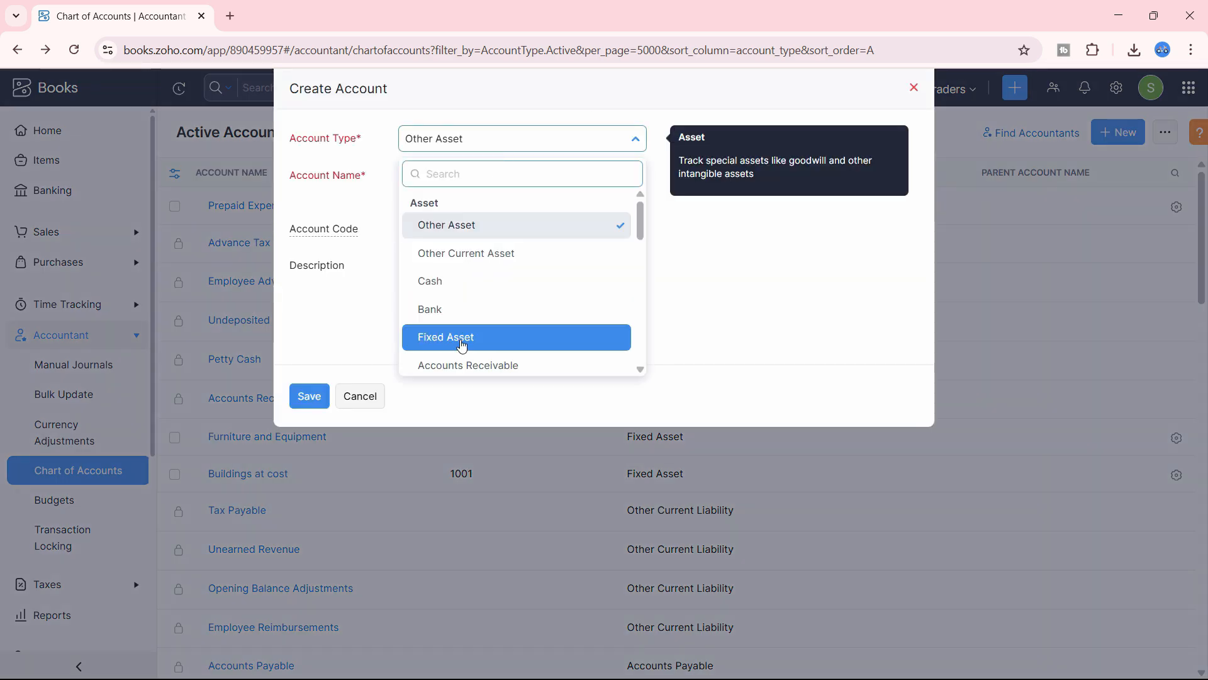
left_click(464, 343)
left_click(460, 177)
type("Acc. Dep of Buildings")
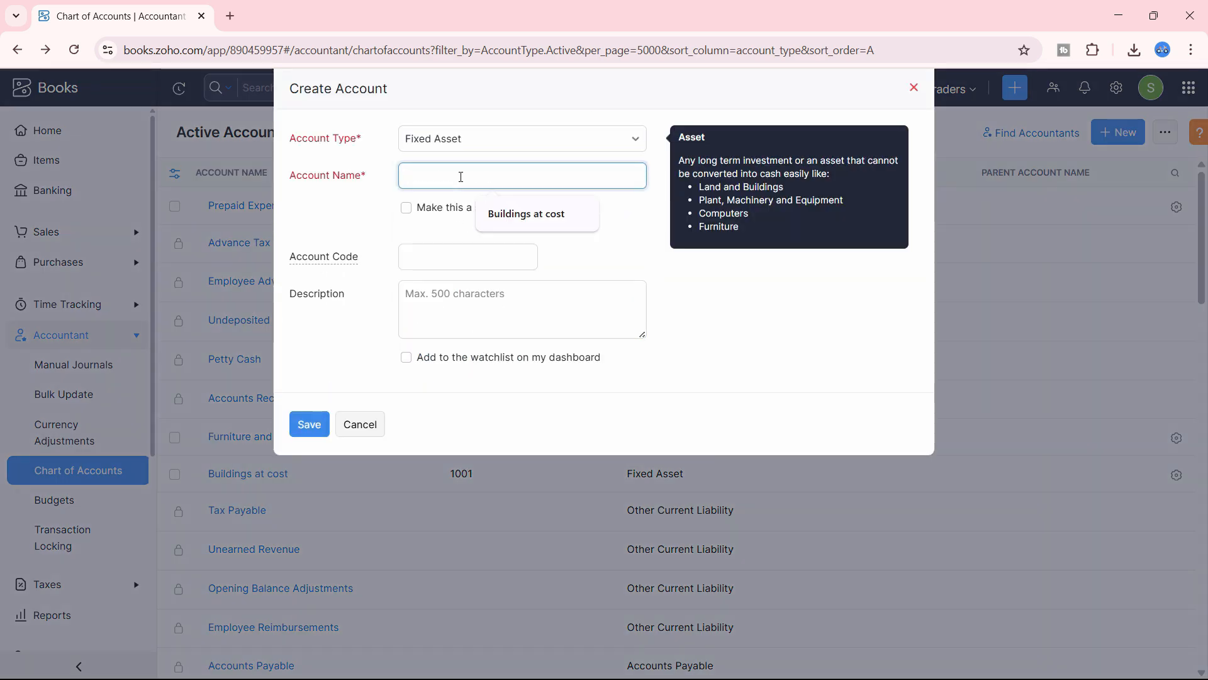
left_click(572, 152)
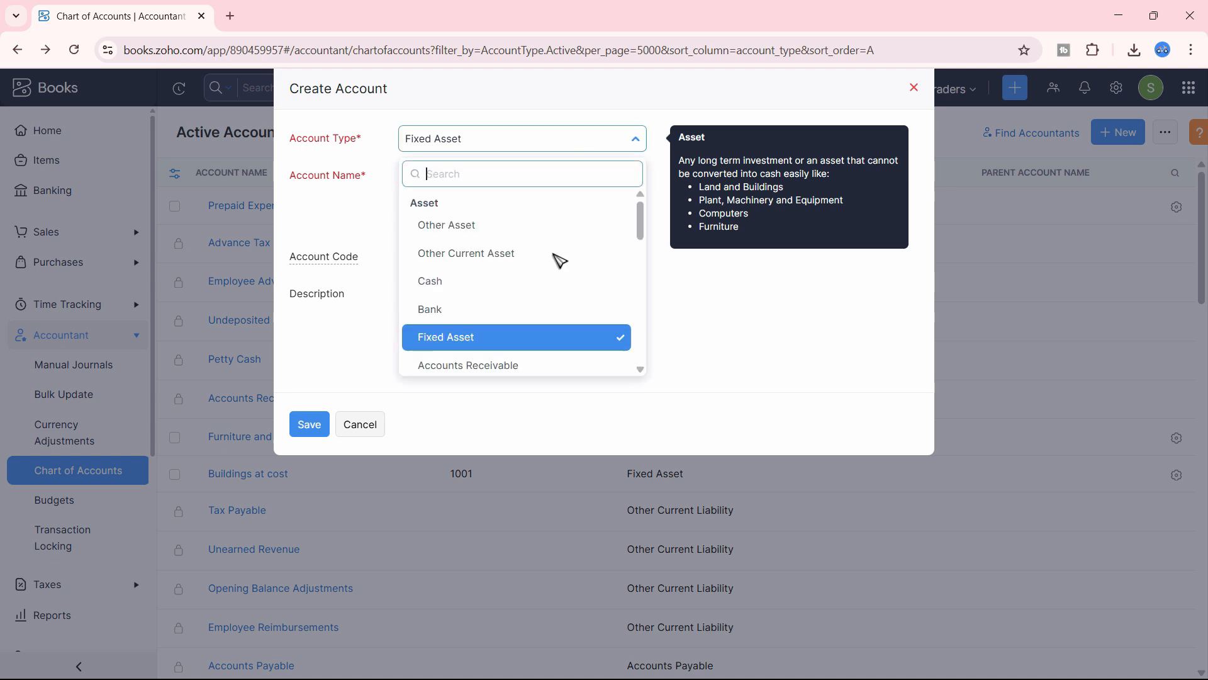
scroll(559, 258, "down", 3)
left_click_drag(642, 278, 649, 221)
scroll(494, 310, "down", 3)
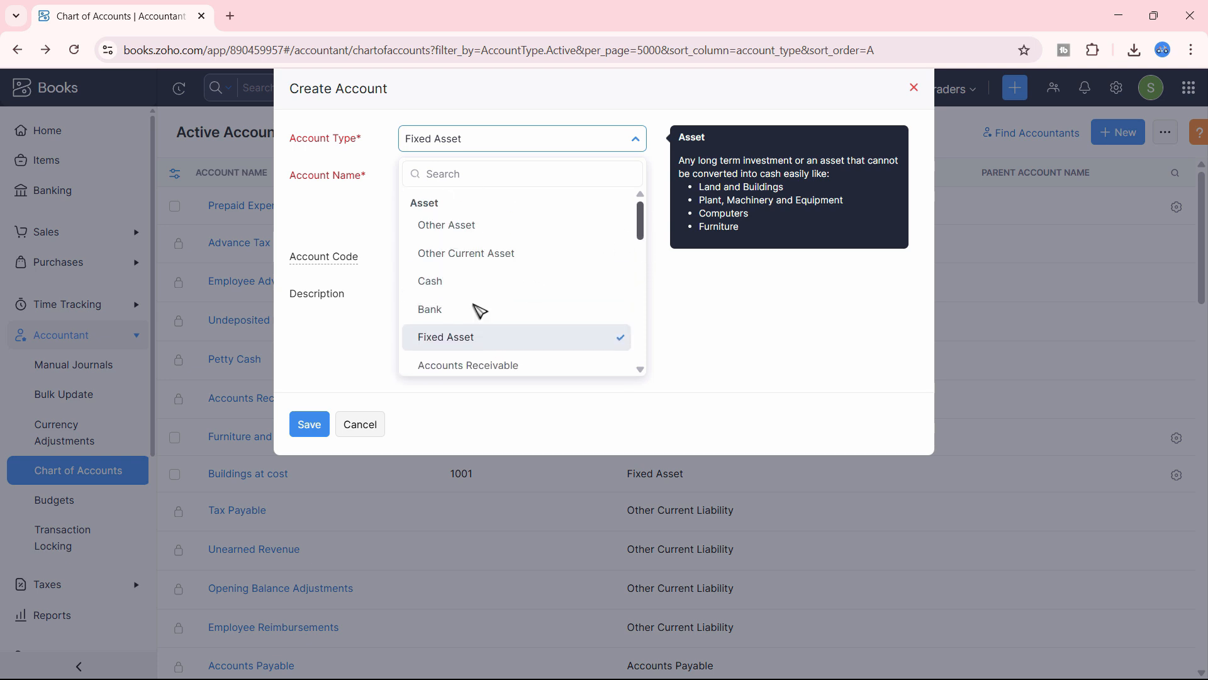
left_click(446, 346)
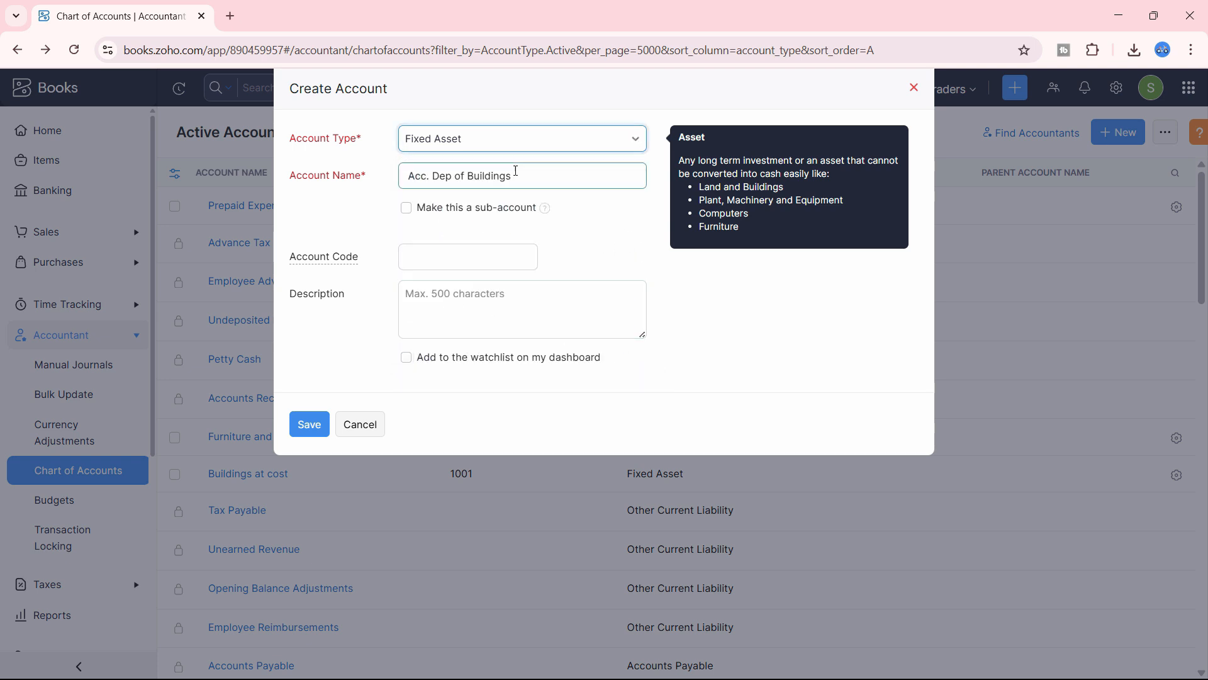
Give it code 1002 and the pasted name as description, then save
left_click(457, 258)
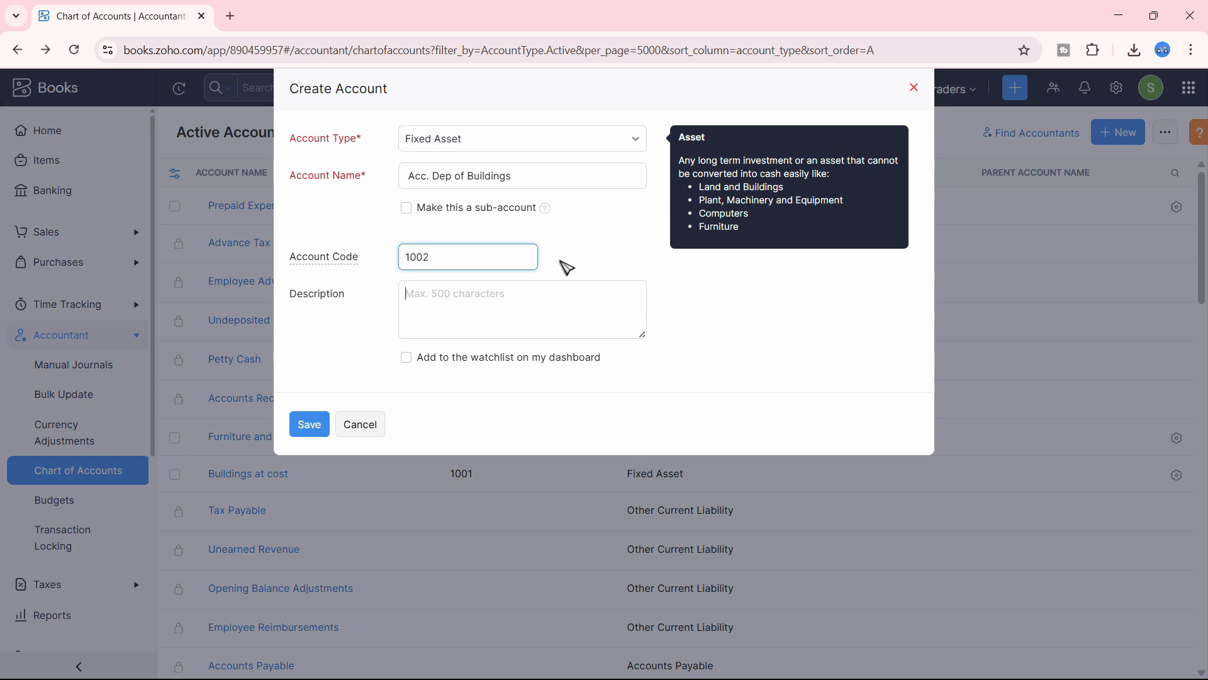
key("Tab")
key("ctrl+v")
key("Return")
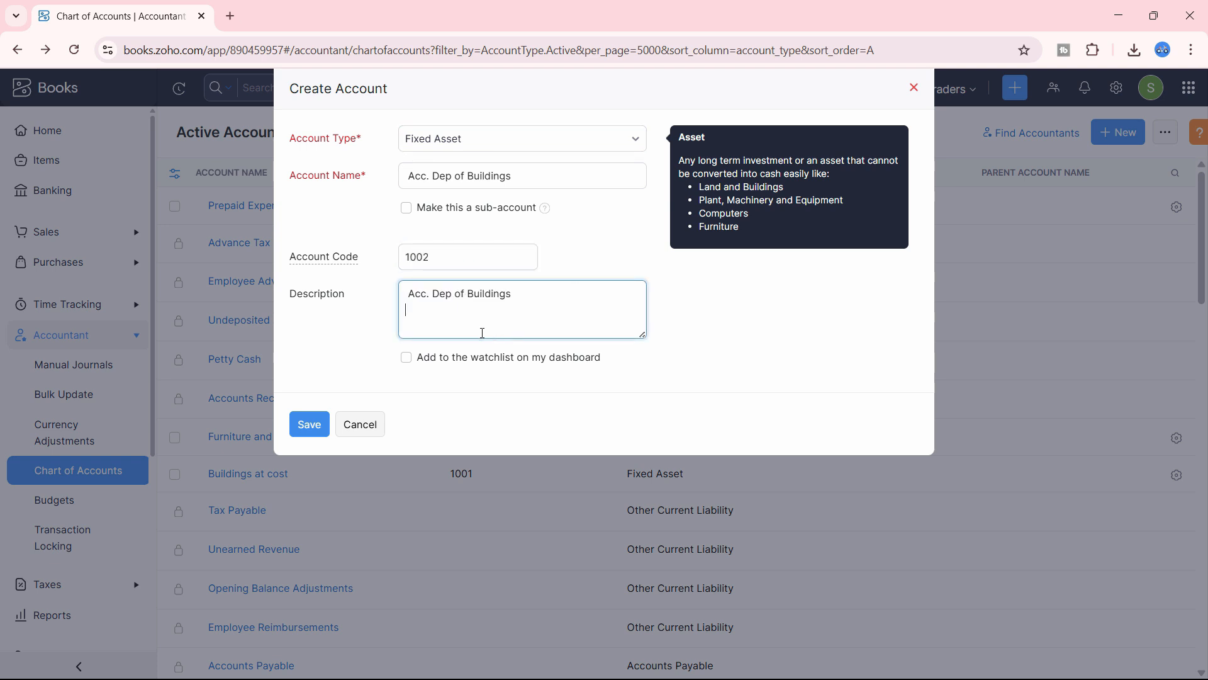
key("BackSpace")
left_click(308, 424)
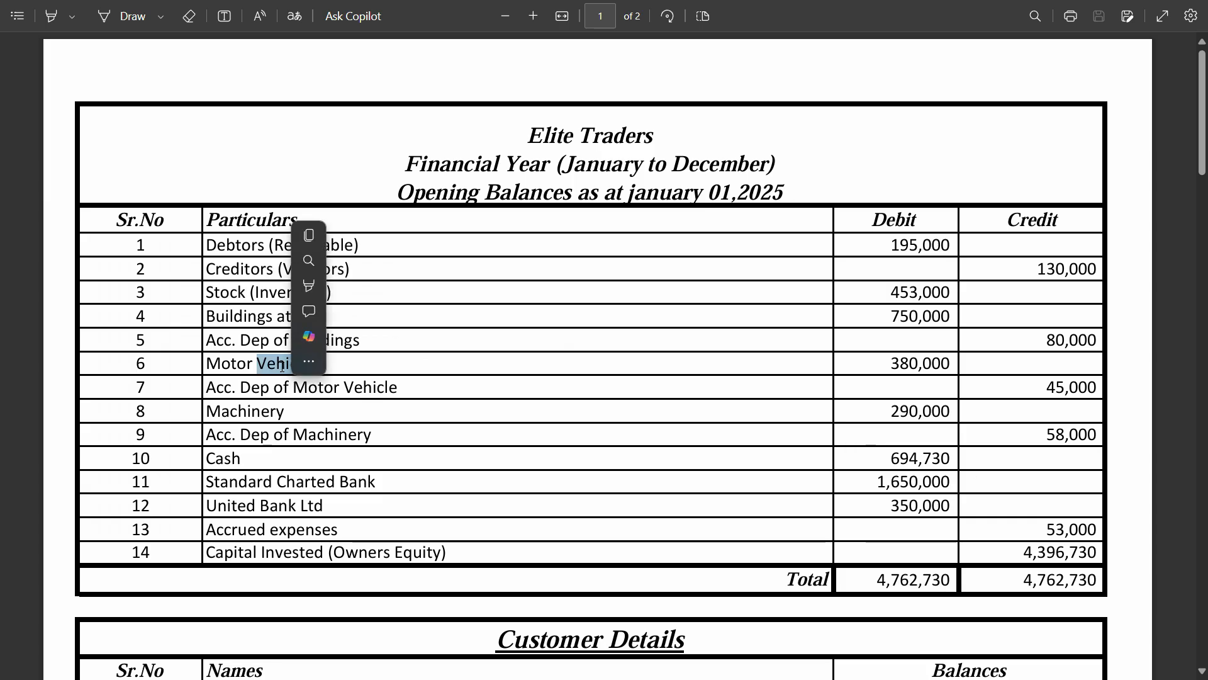
Copy 'Motor Vehicle' from the opening-balances PDF
triple_click(282, 366)
key("ctrl+c")
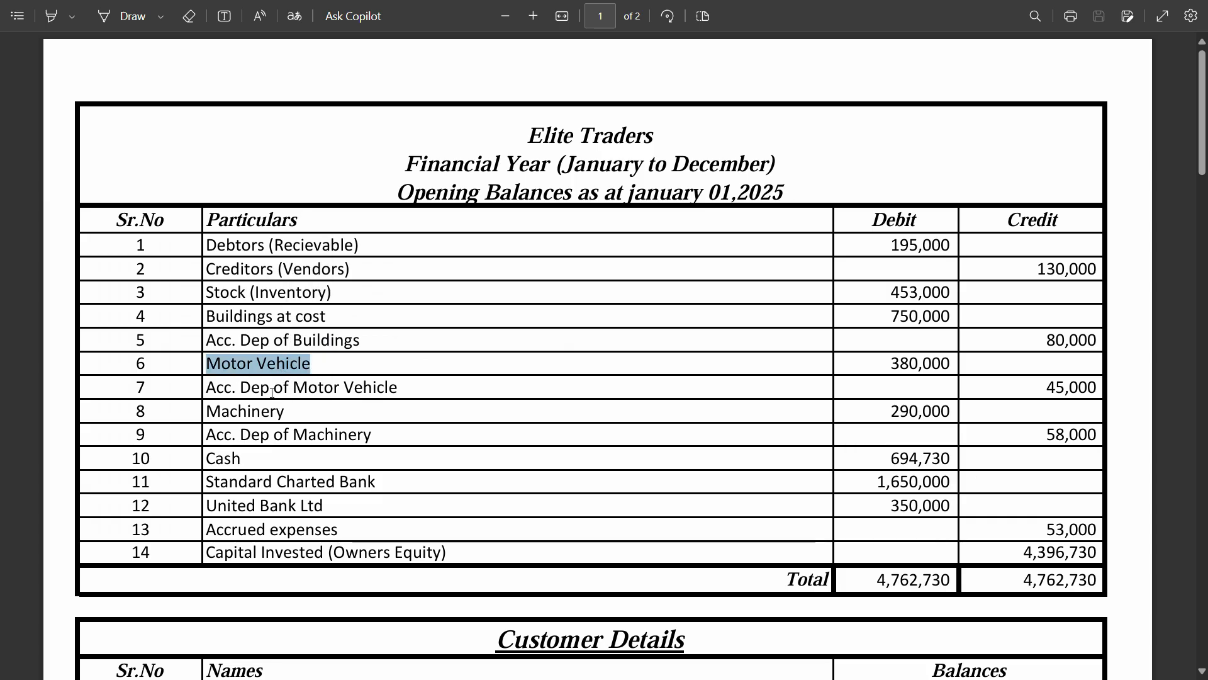
key("alt+Tab")
Create Fixed Asset account Motor Vehicle with code 1003 and description Motor Vehicle
left_click(1119, 133)
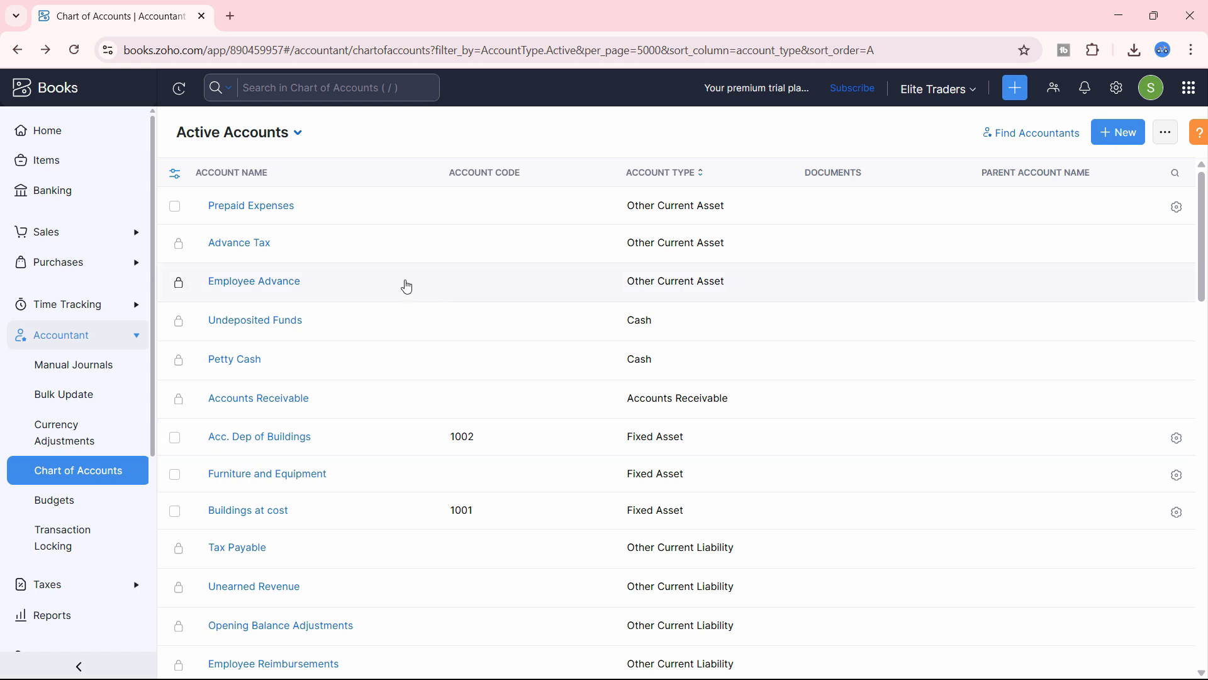
left_click(497, 138)
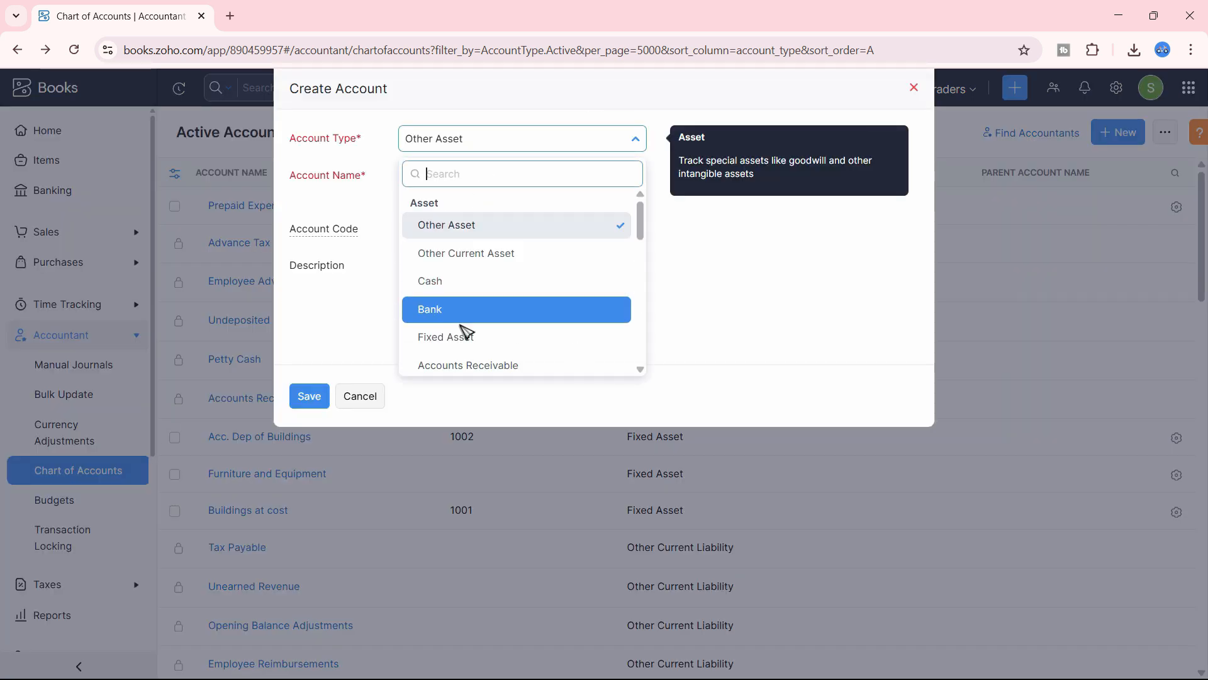
left_click(495, 340)
left_click(460, 173)
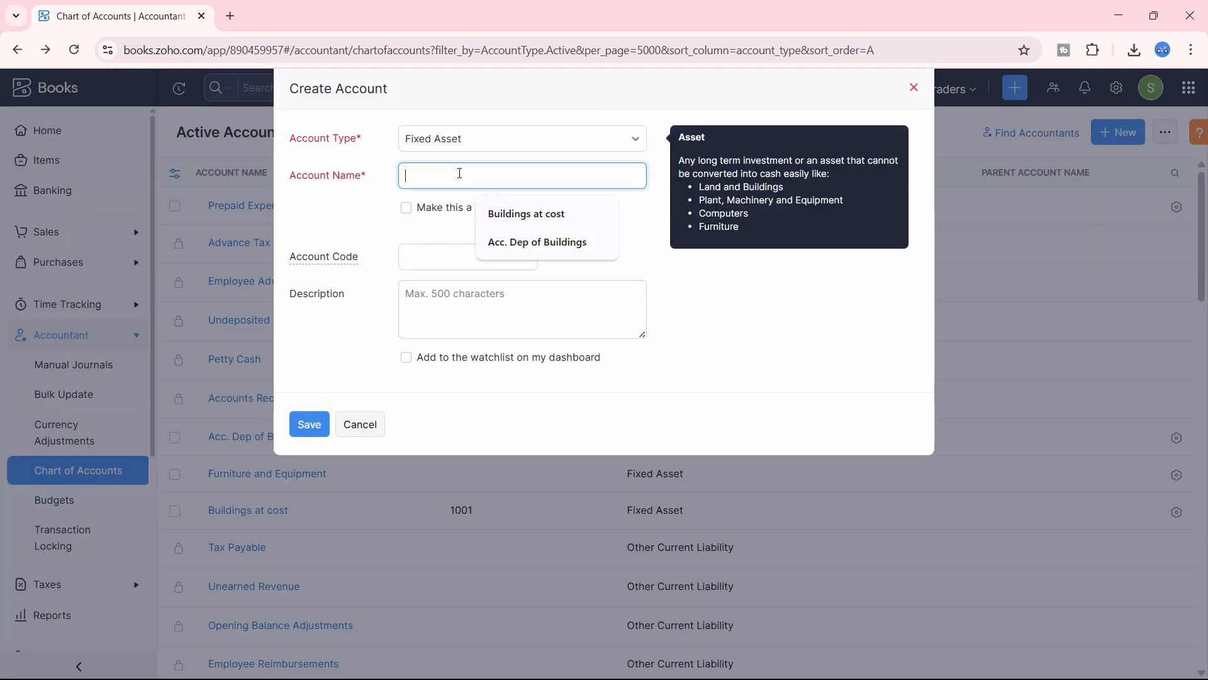
type("Motor Vehicle")
left_click(460, 255)
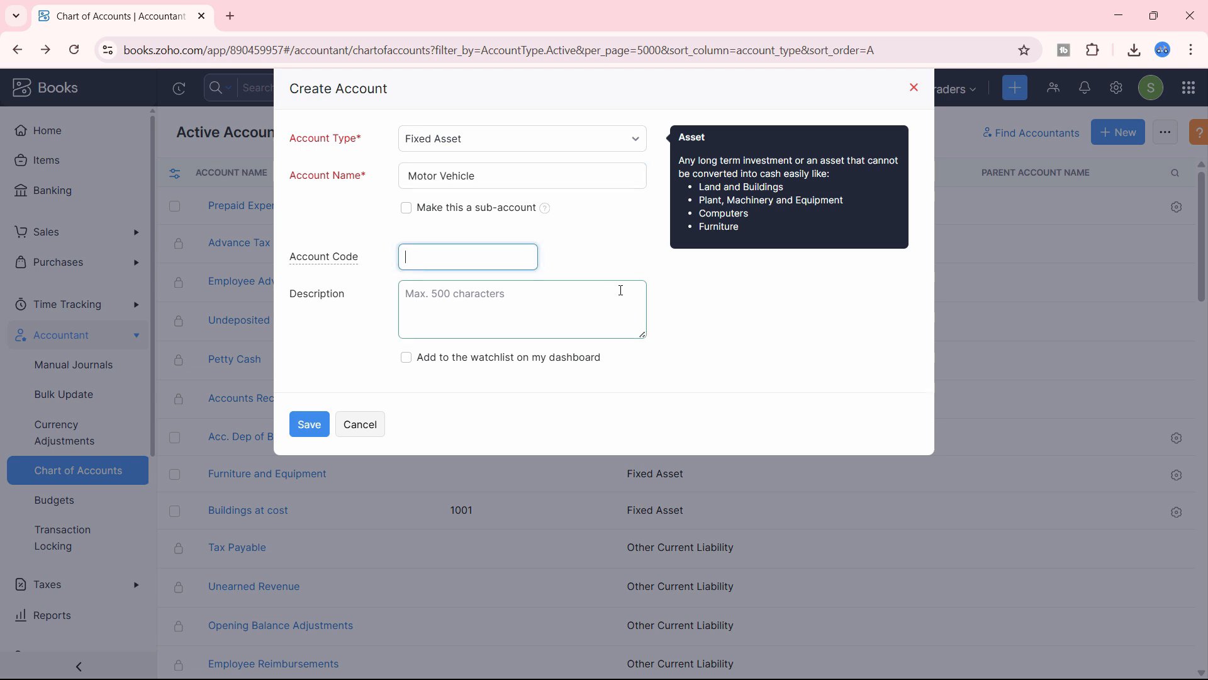
left_click(621, 290)
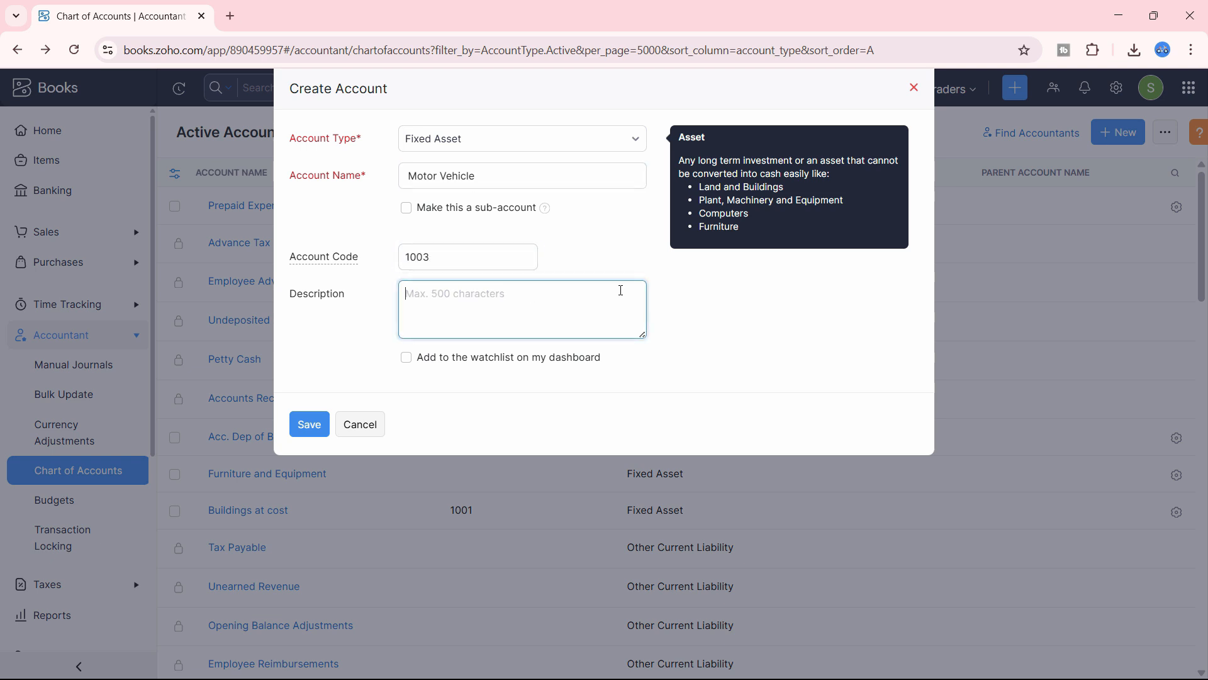
key("ctrl+v")
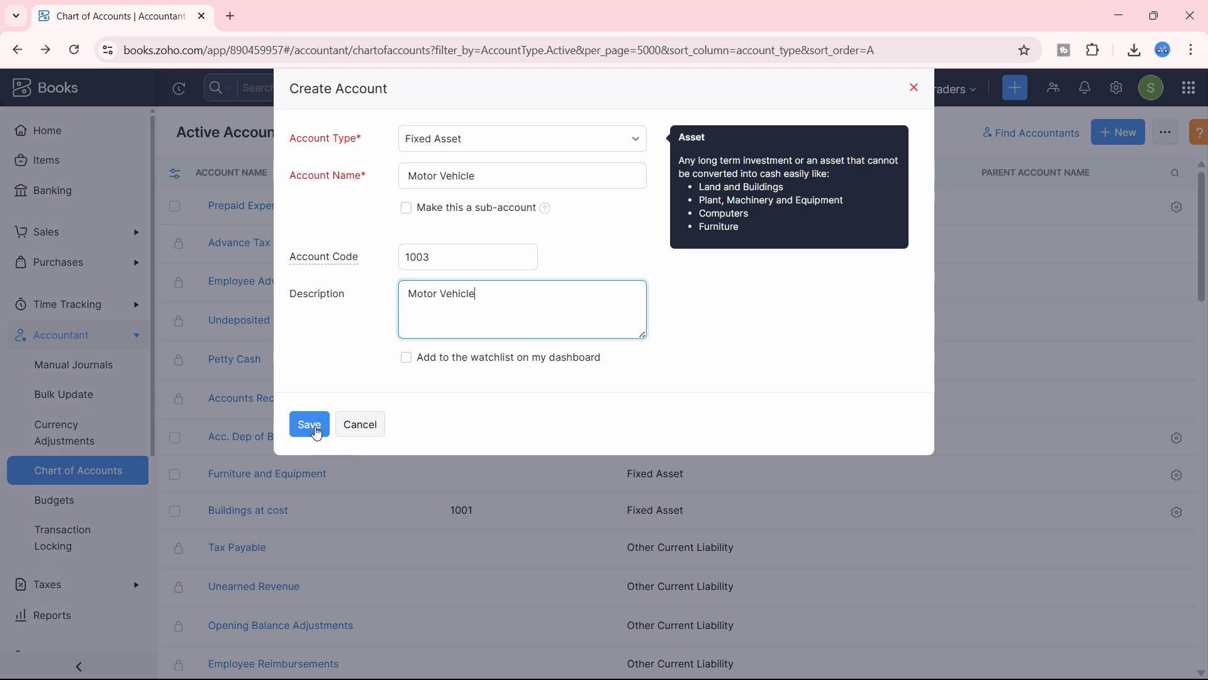
left_click(316, 432)
Select the next entry, 'Acc. Dep of Motor Vehicle', in the PDF
key("alt+Tab")
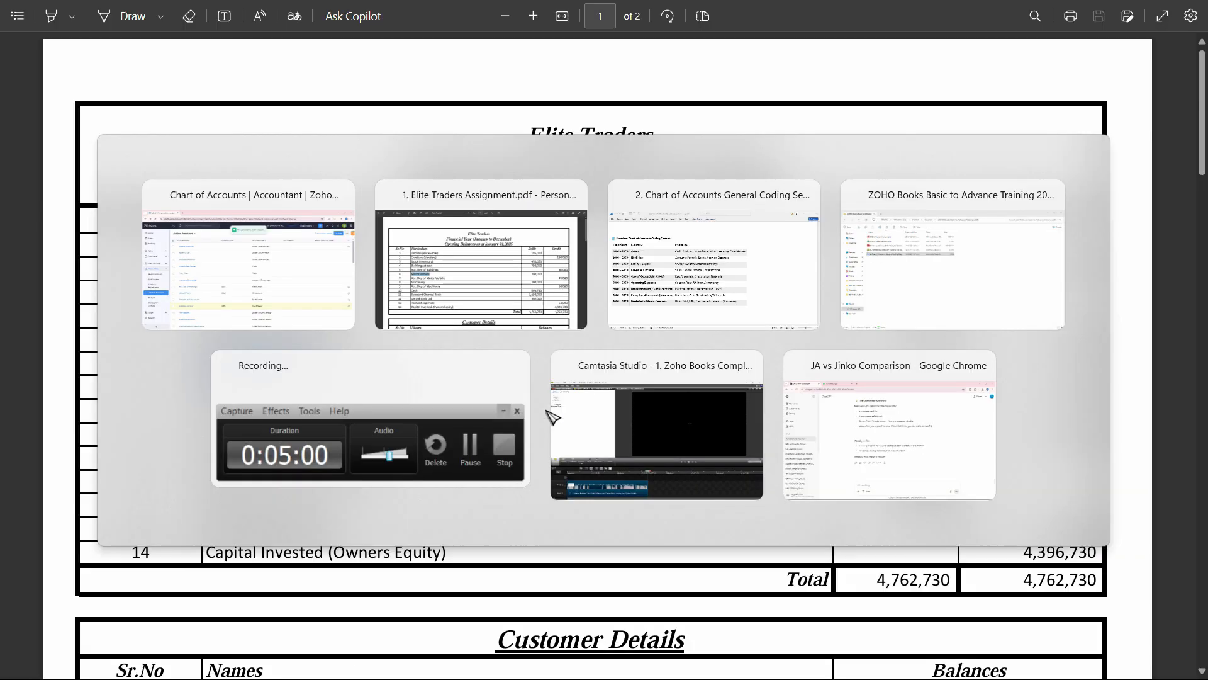
triple_click(325, 387)
key("alt+Tab")
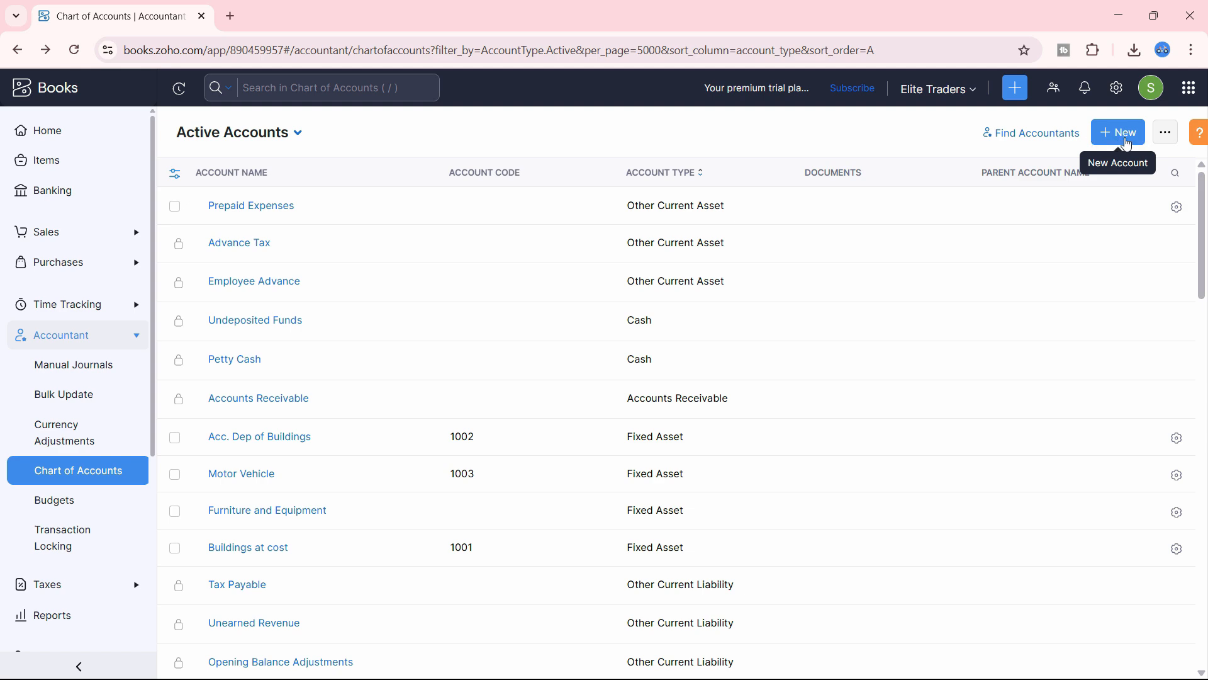
In a full-screen browser, start a Fixed Asset account named 'Acc. Dep of Motor Vehicle'
left_click(1118, 132)
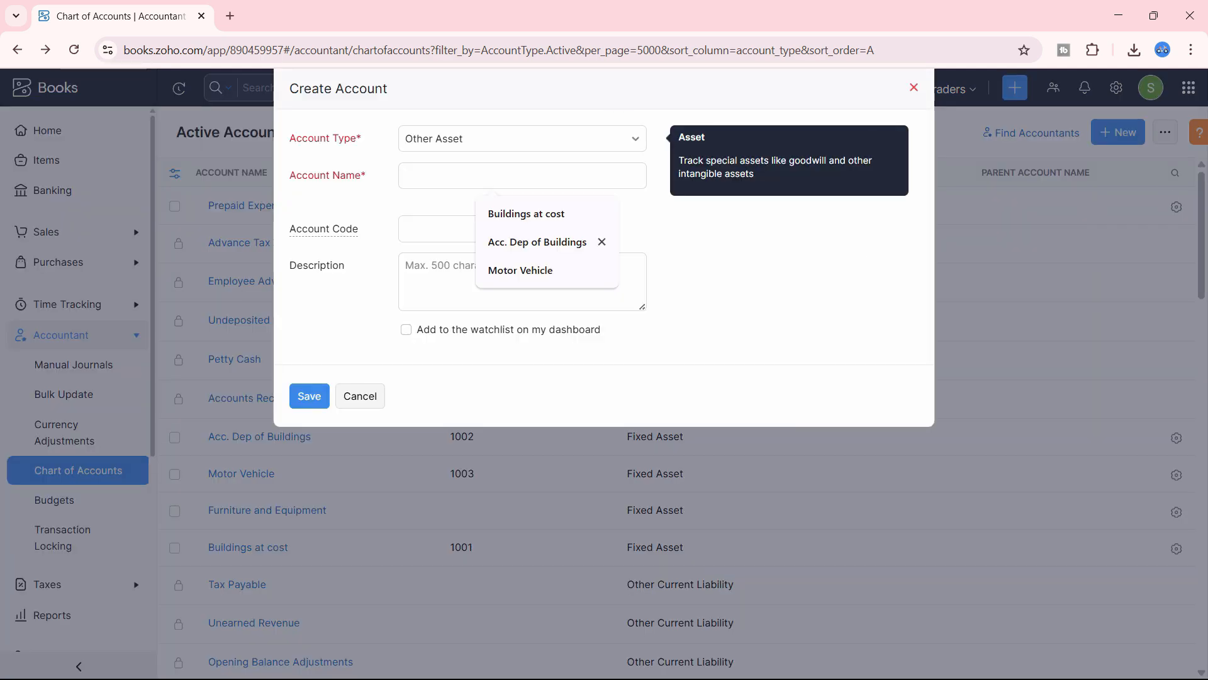
left_click(1191, 50)
left_click(778, 482)
key("F11")
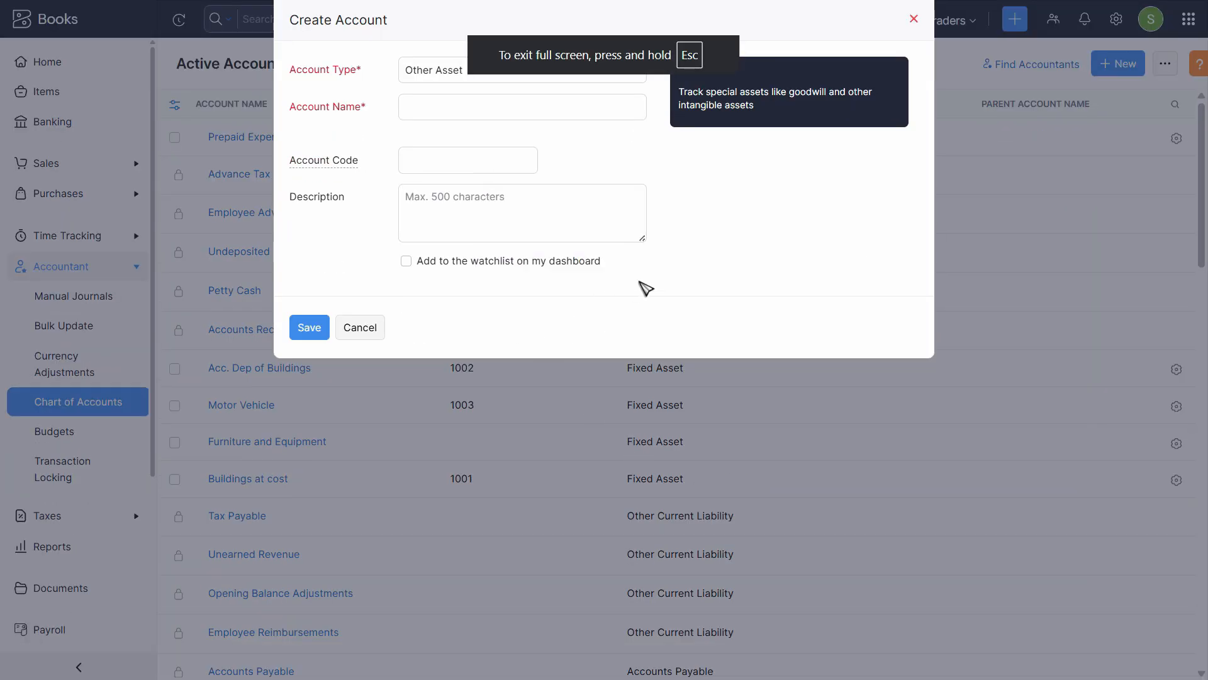
left_click(503, 69)
left_click(441, 267)
left_click(444, 112)
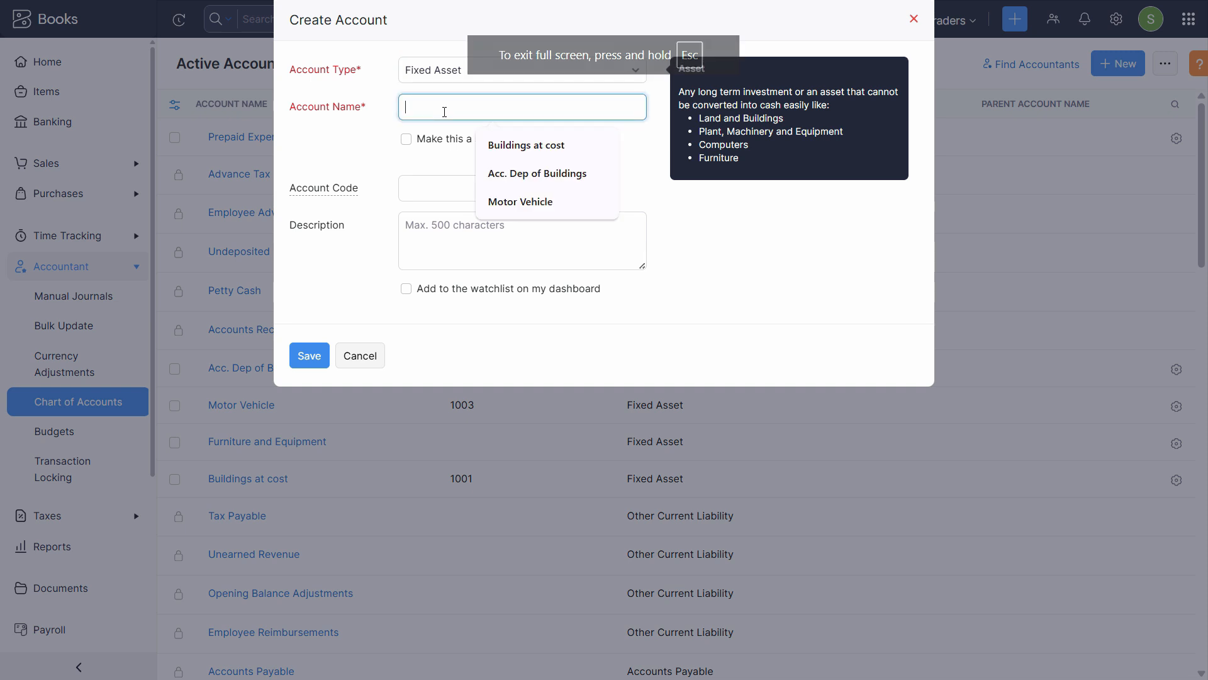
type("Acc. Dep of Motor Vehicle")
Enter code 1004 and description 'Acc. Dep of Motor Vehicle', save, and glance at the PDF
left_click(448, 183)
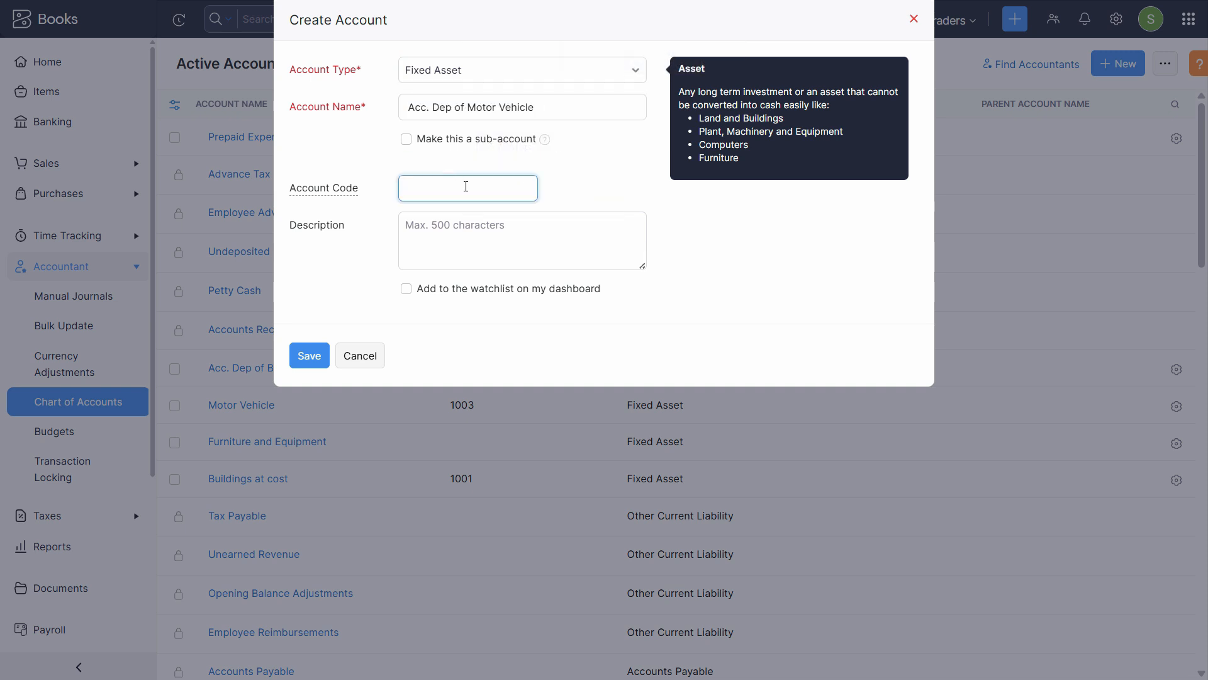
type("1004")
key("Tab")
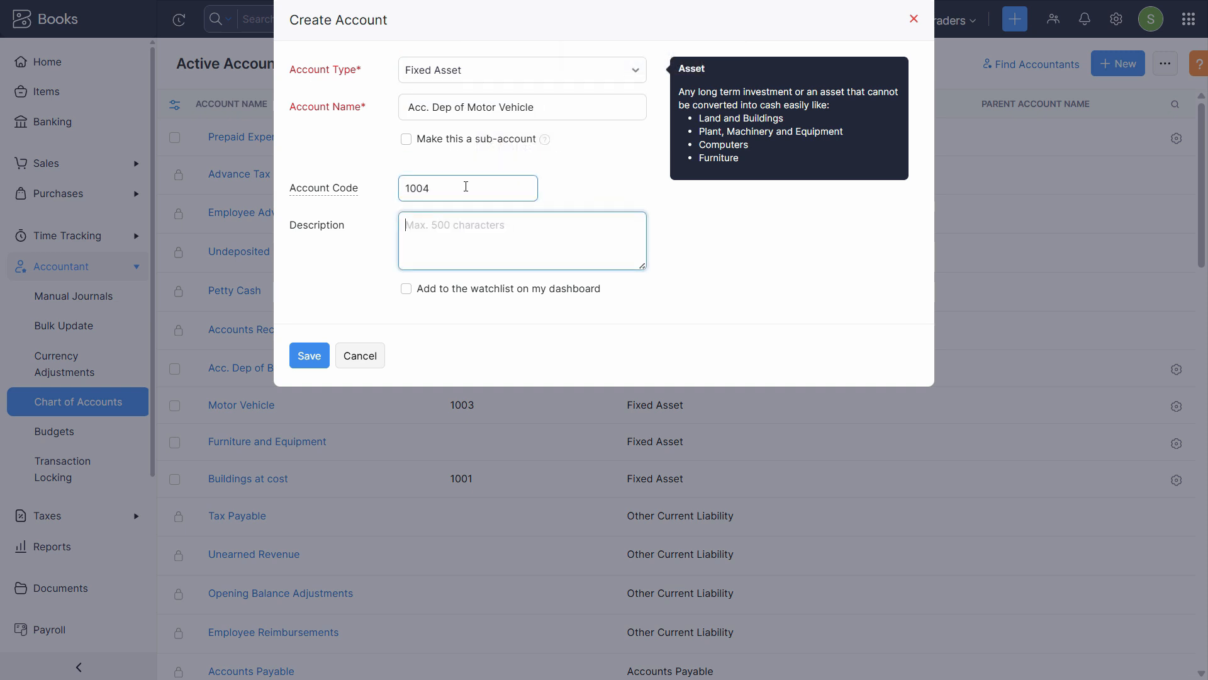
type("Acc. Dep of Motor Vehicle")
key("Return")
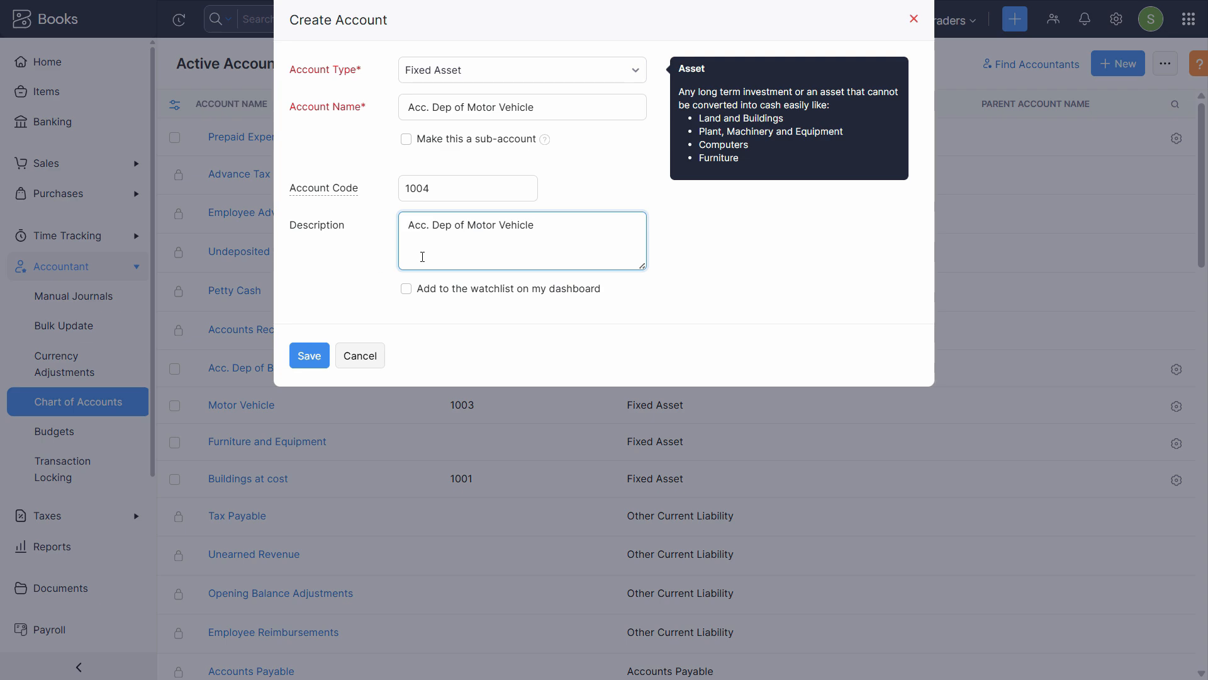
left_click(309, 355)
key("alt+Tab")
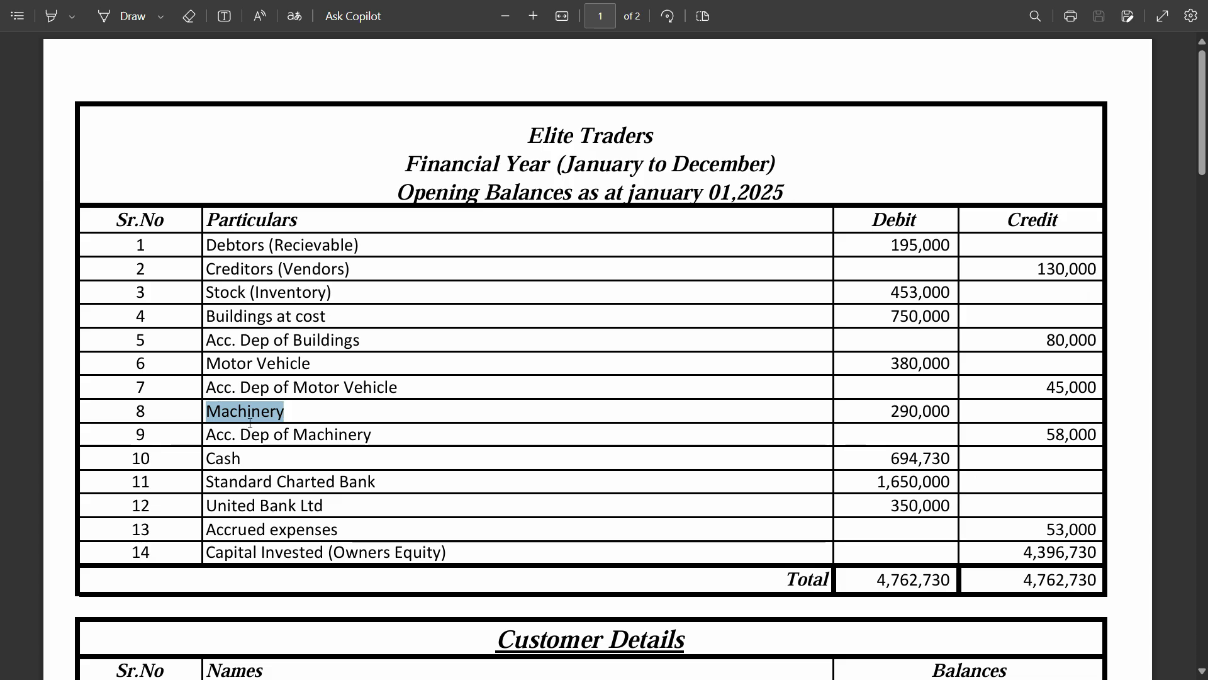
key("alt+Tab")
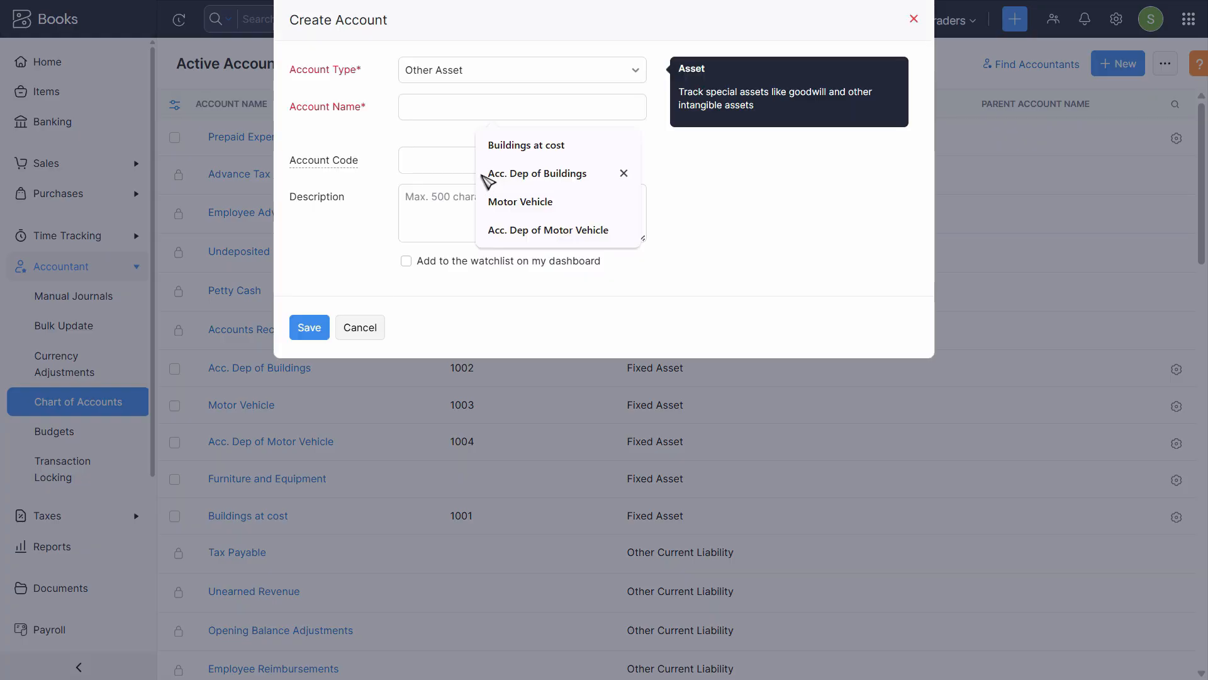
Save Fixed Asset account Machinery, code 1005, description Machinery, and open another blank form
left_click(469, 70)
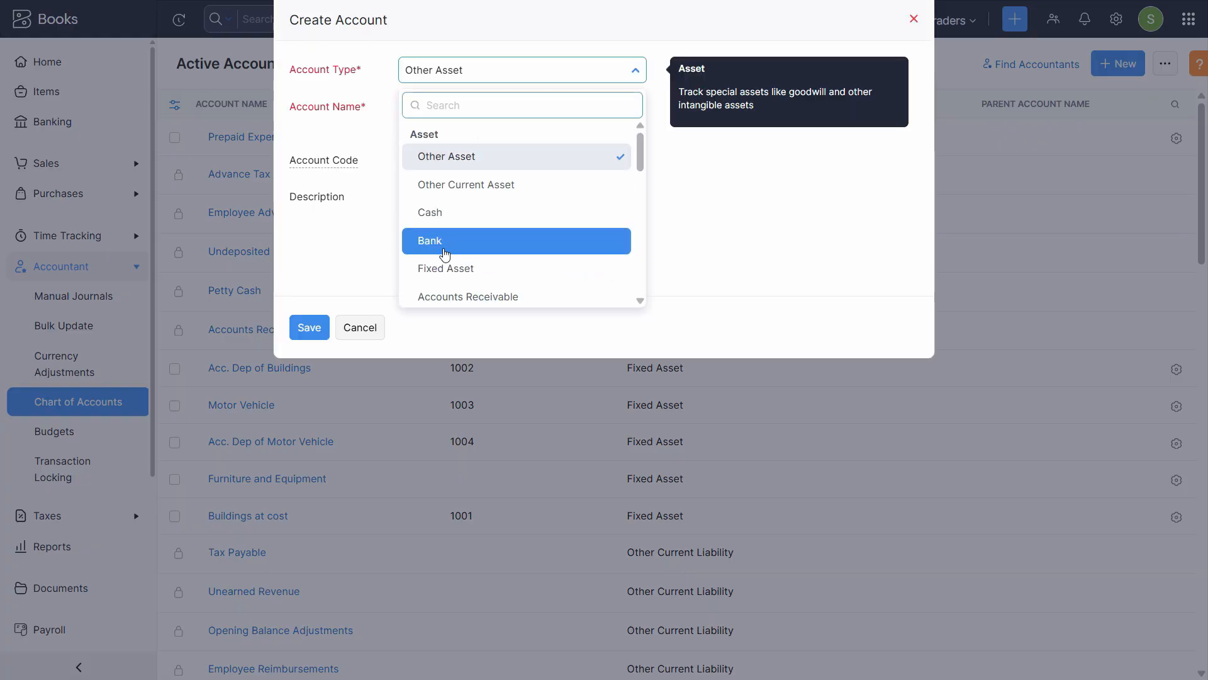
left_click(445, 268)
left_click(467, 106)
type("Machinery")
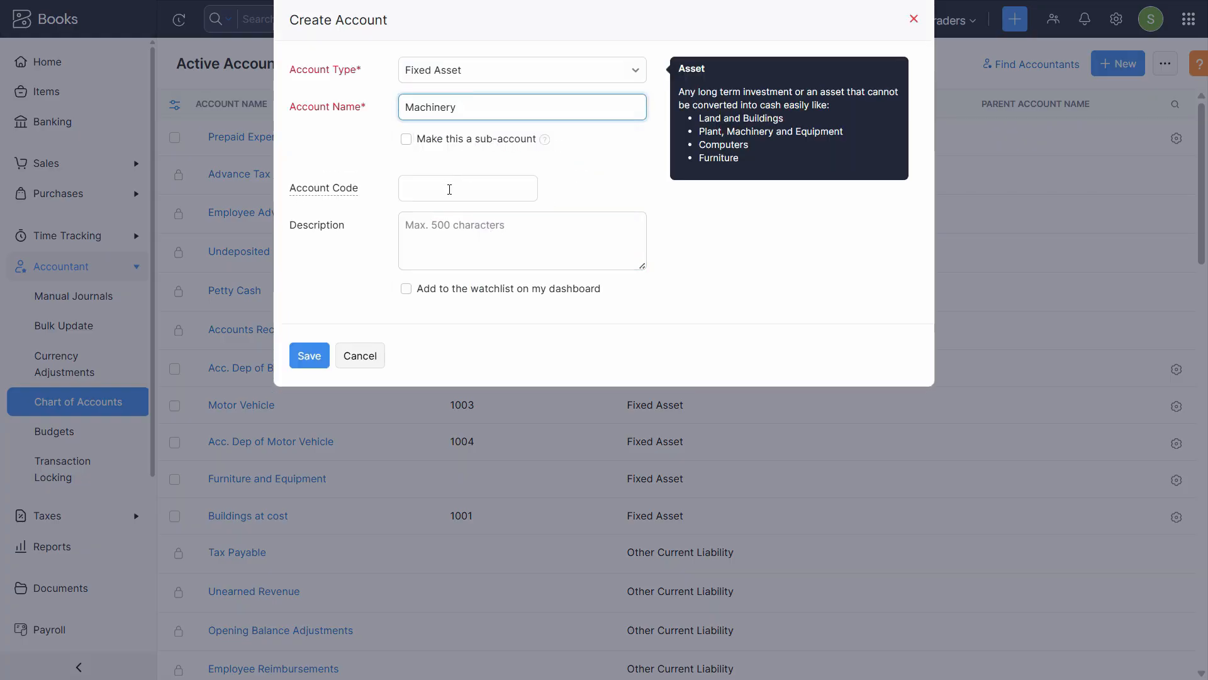
left_click(528, 189)
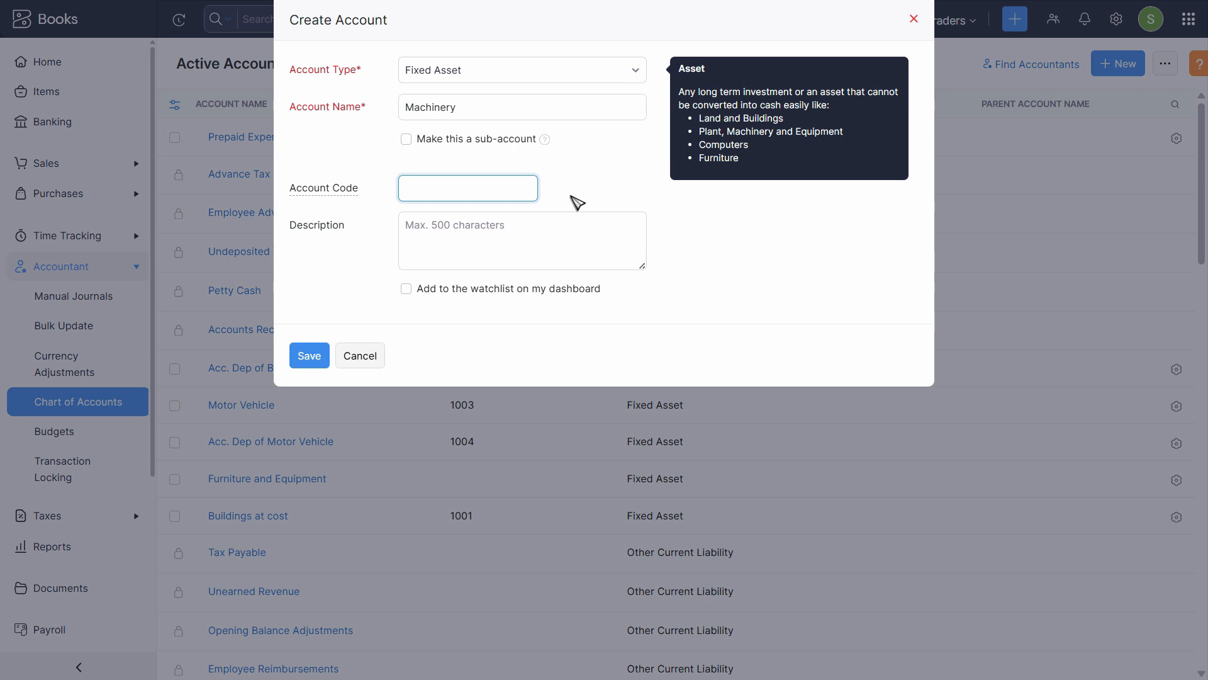
type("1005")
key("Tab")
type("Machinery")
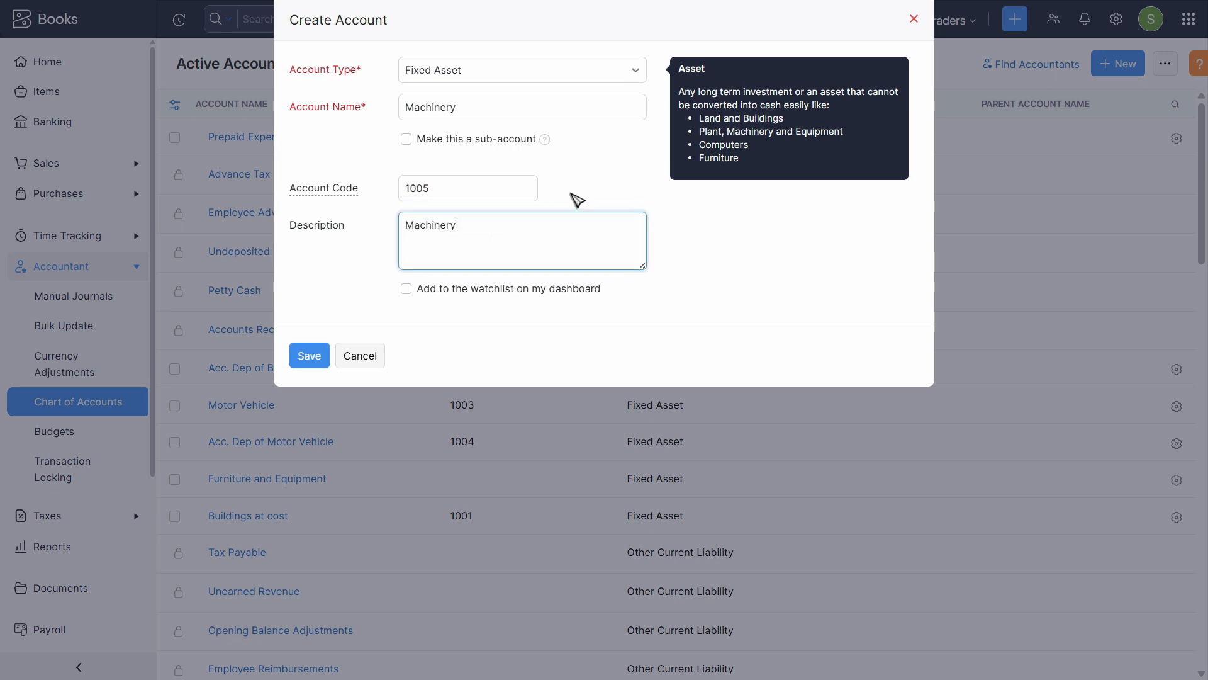
left_click(314, 367)
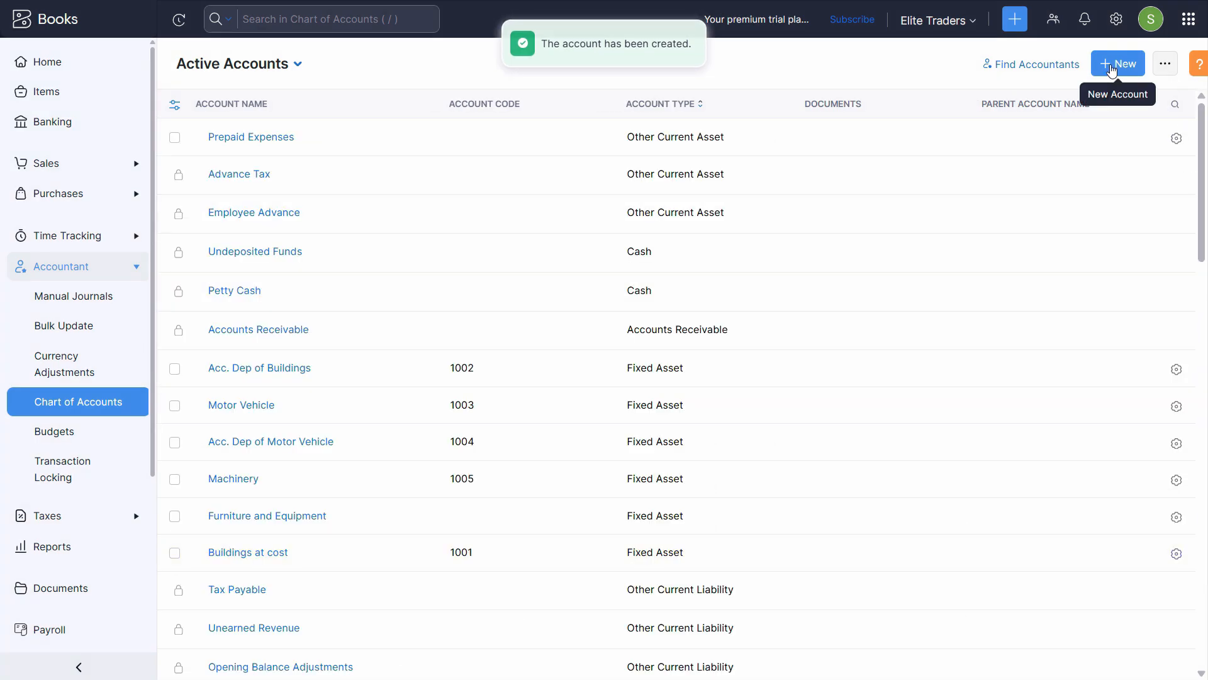
left_click(1112, 67)
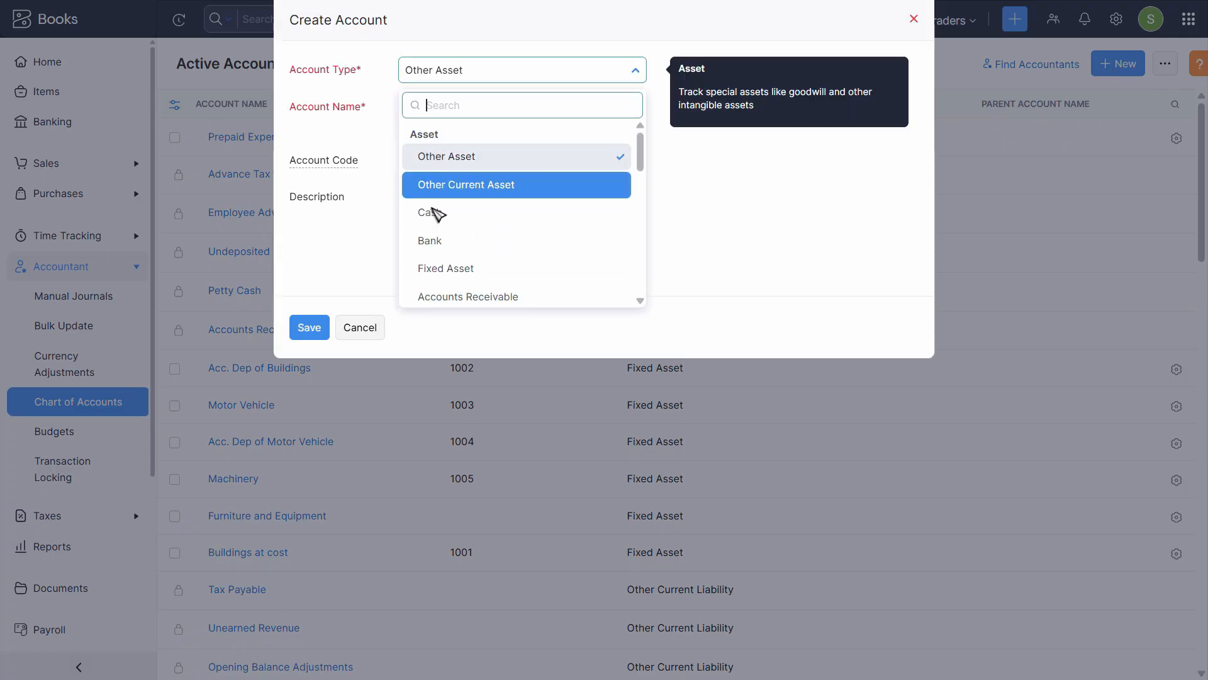
Make the new account a Fixed Asset named 'Acc. Dep of Machinery', copied from the PDF
left_click(445, 268)
left_click(445, 107)
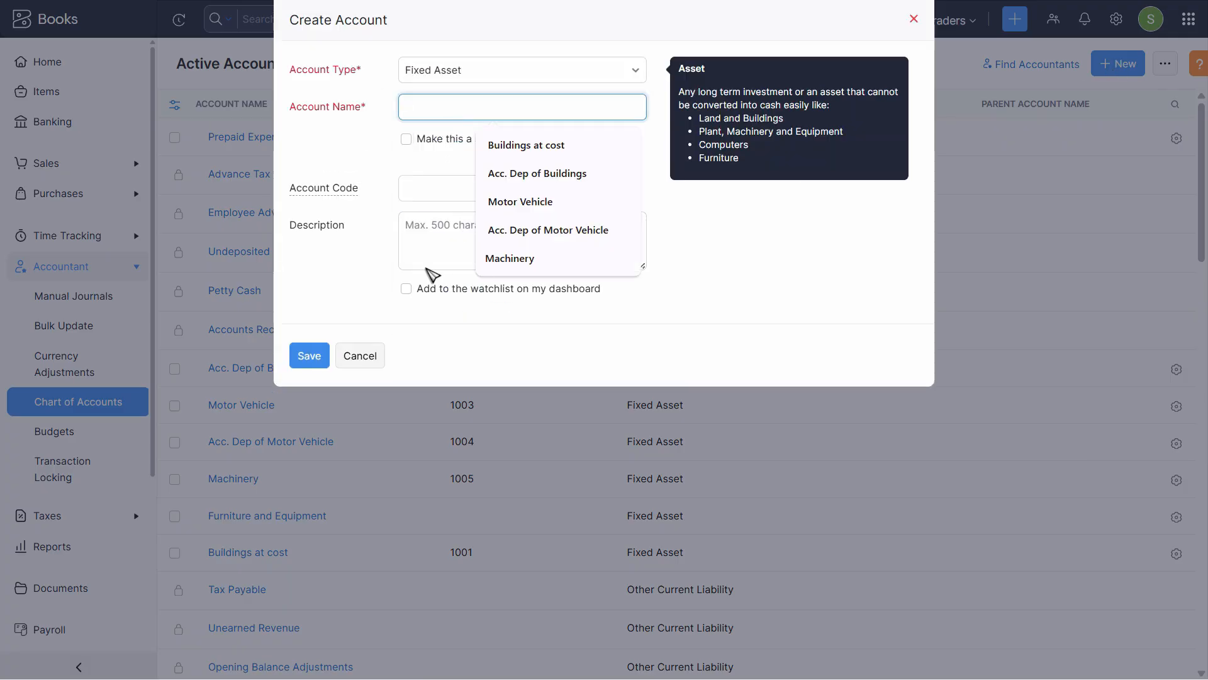
key("alt+Tab")
left_click(289, 433)
triple_click(289, 437)
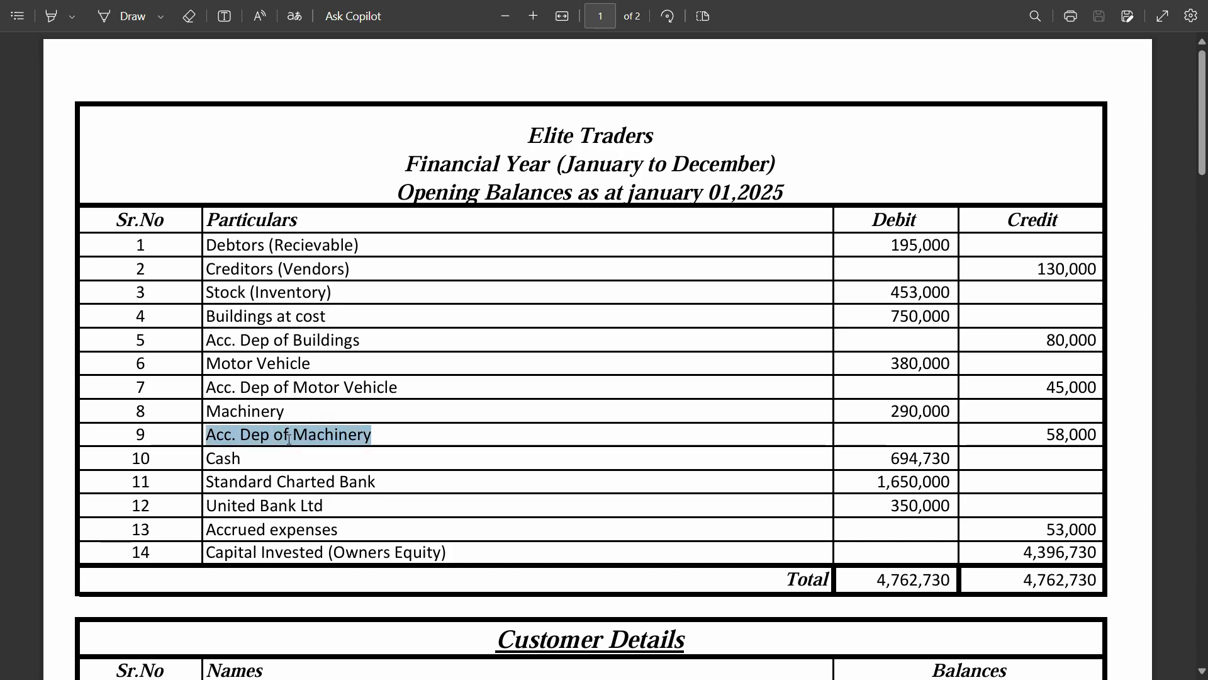
key("ctrl+c")
key("alt+Tab")
key("ctrl+v")
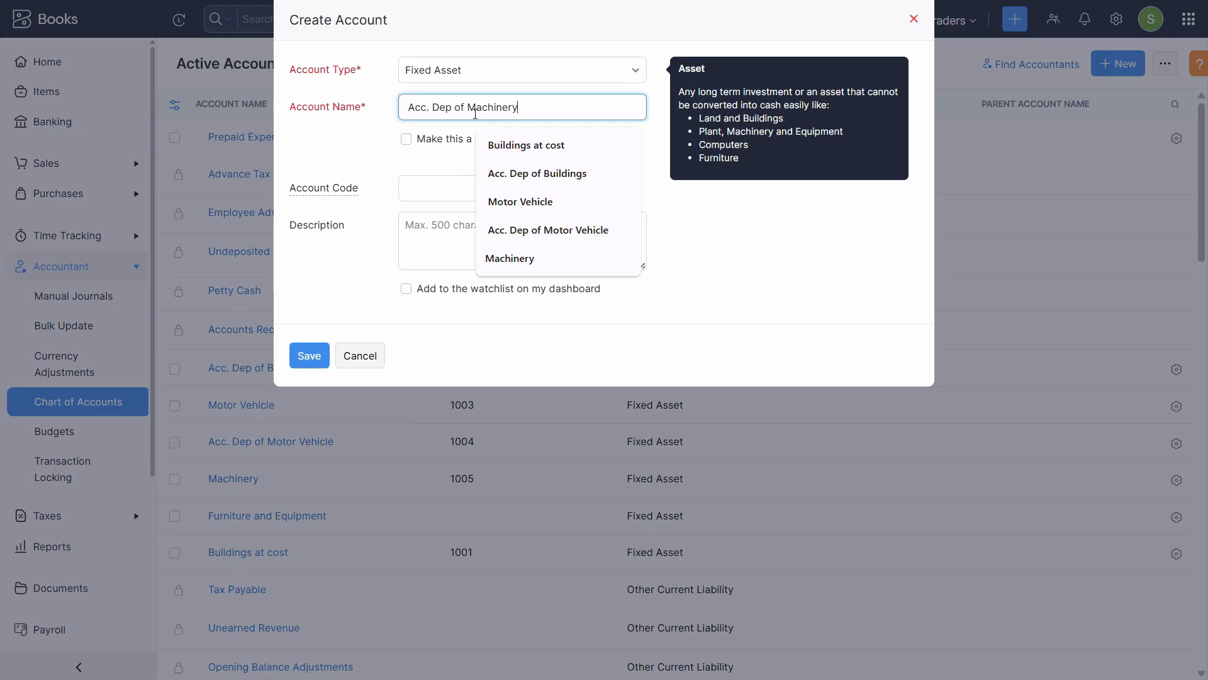
Give it code 1006 and a matching description, save it, and return to the PDF
left_click(457, 178)
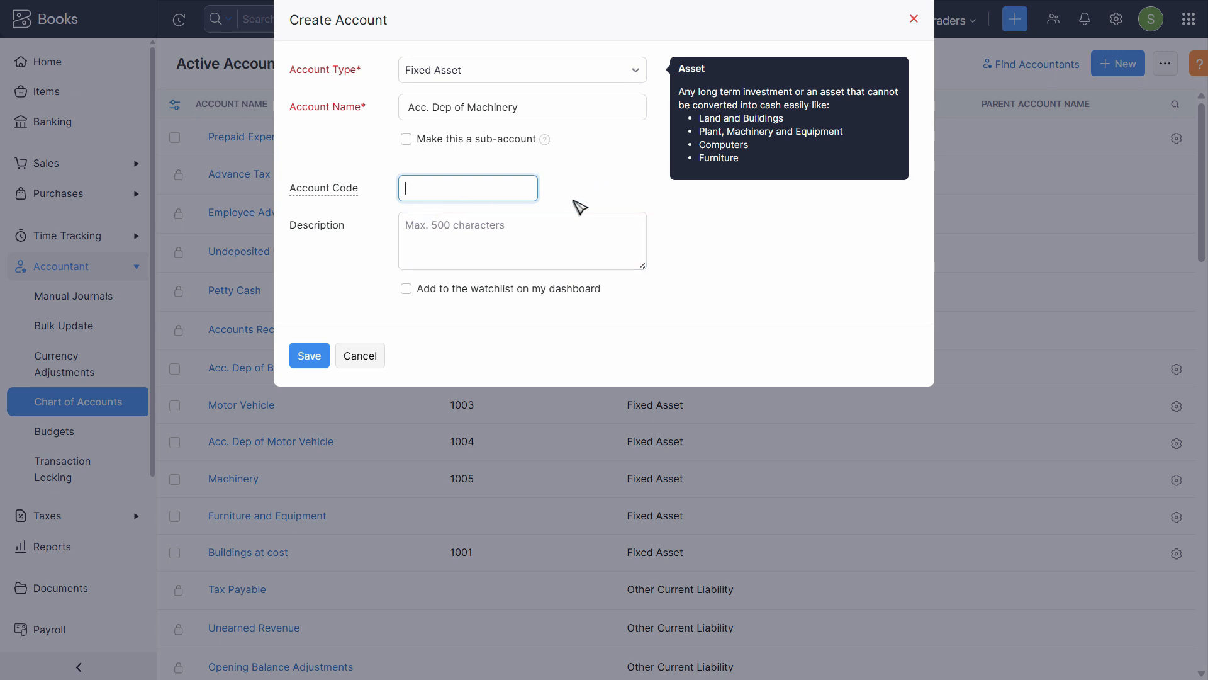
type("1006")
key("Tab")
key("ctrl+v")
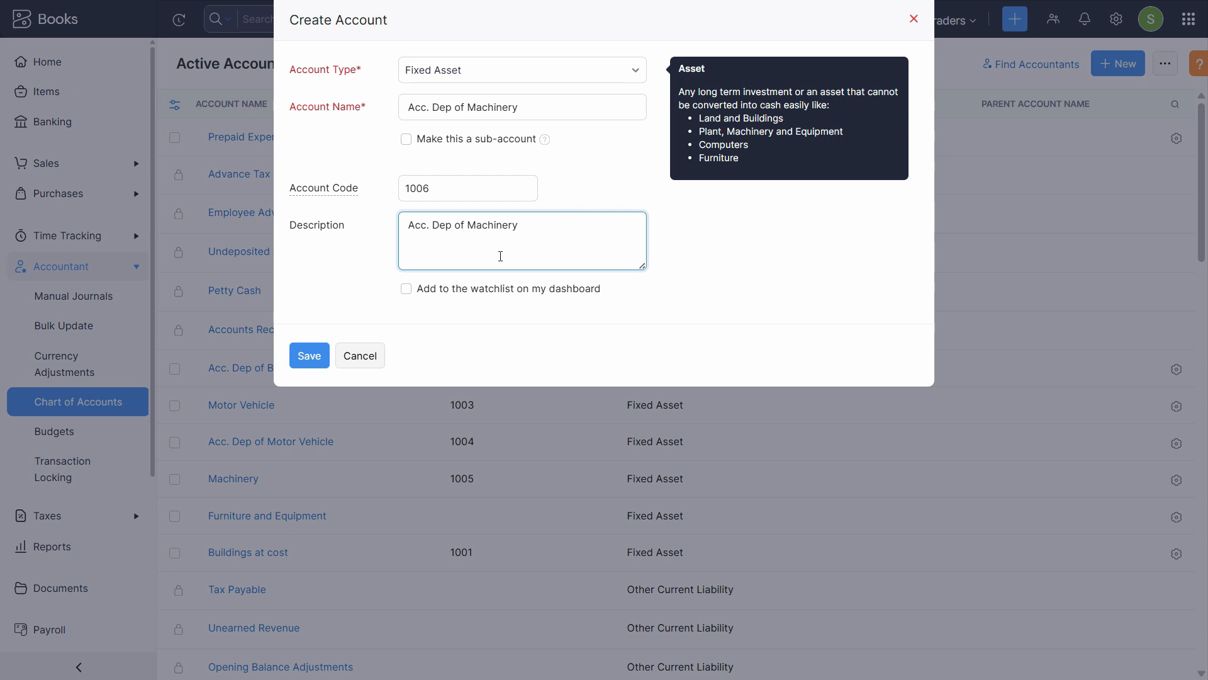
left_click(321, 364)
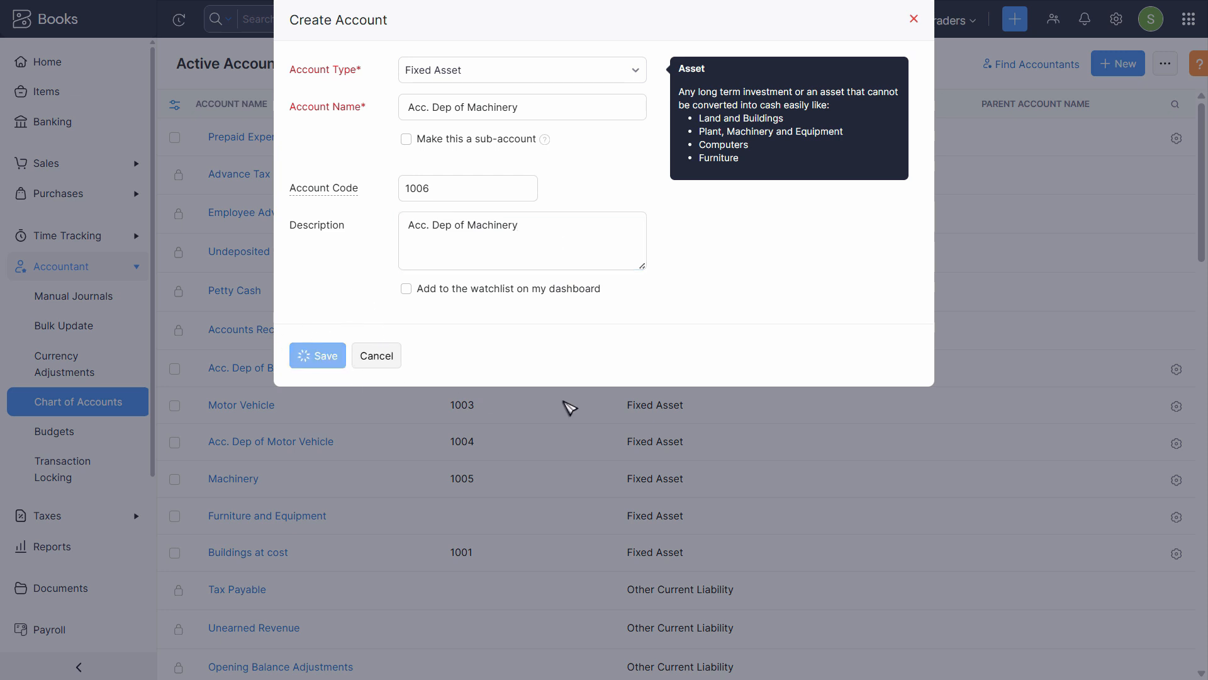
key("alt+Tab")
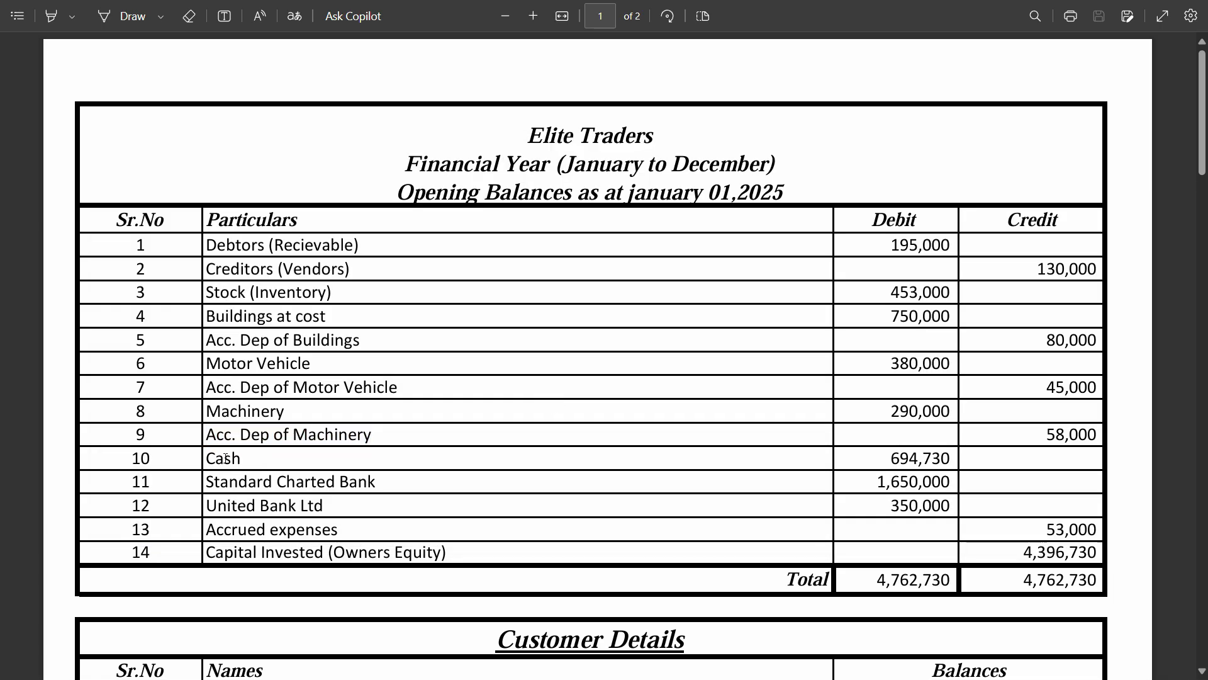
Note the Cash entry in the PDF and review the chart of accounts list
double_click(225, 459)
key("alt+Tab")
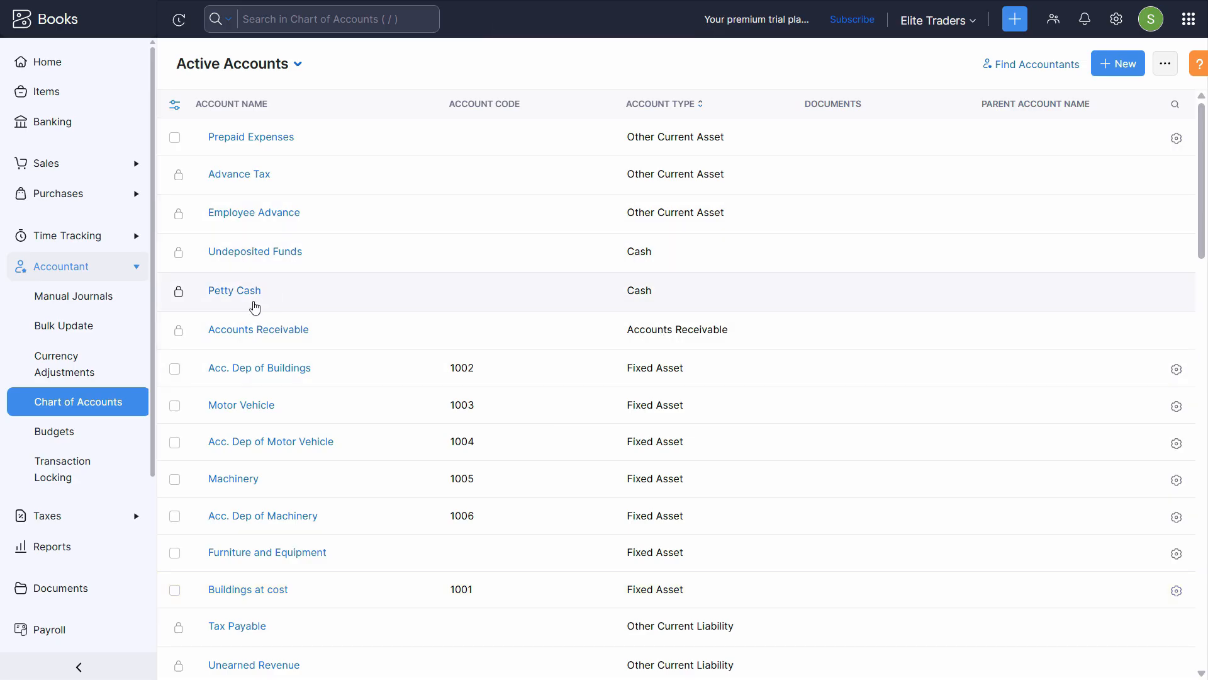
scroll(803, 353, "down", 15)
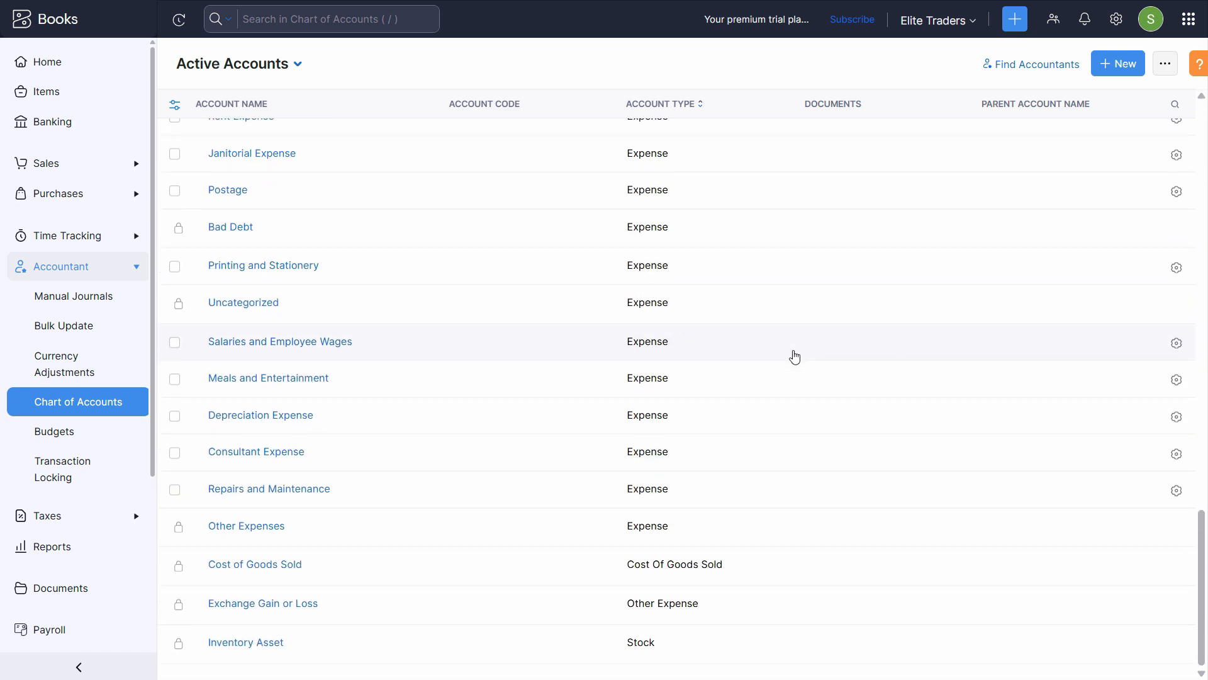
scroll(789, 359, "up", 15)
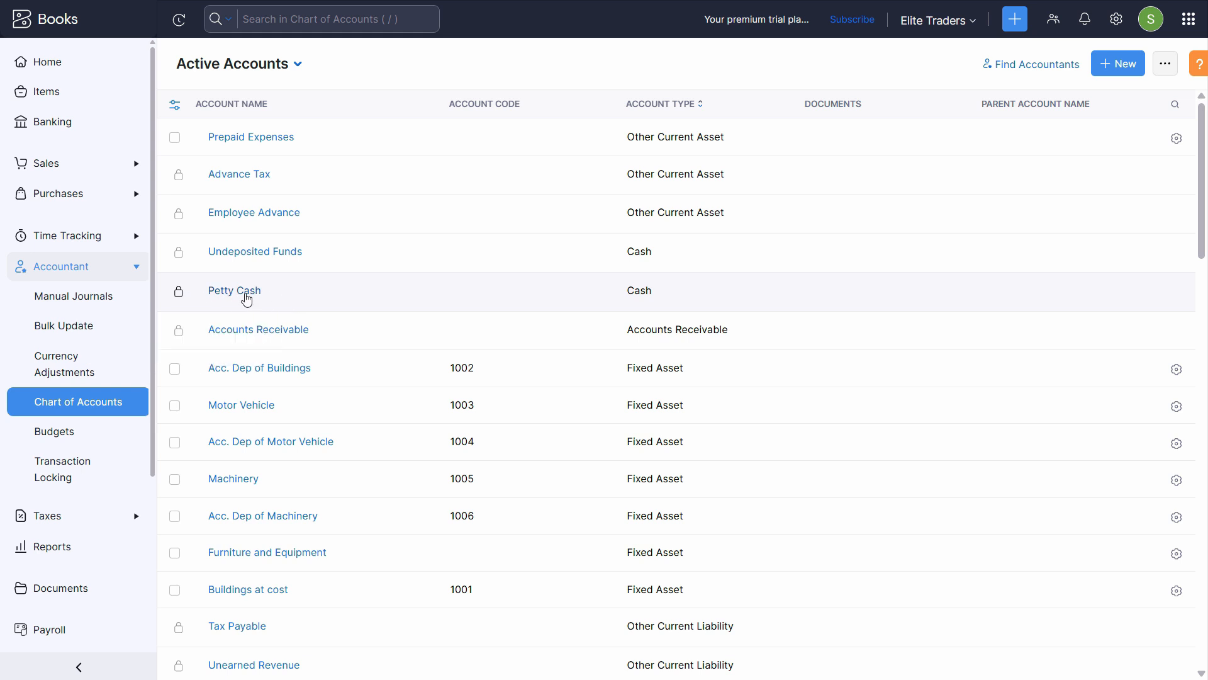
mouse_move(182, 300)
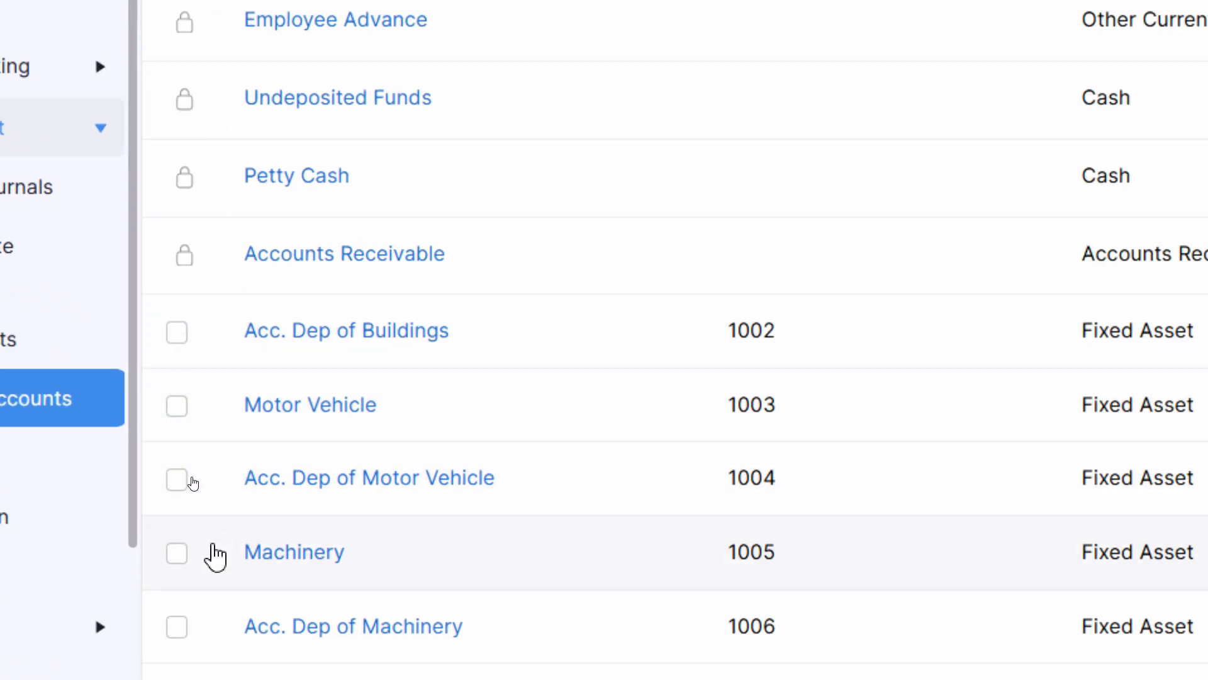
mouse_move(189, 286)
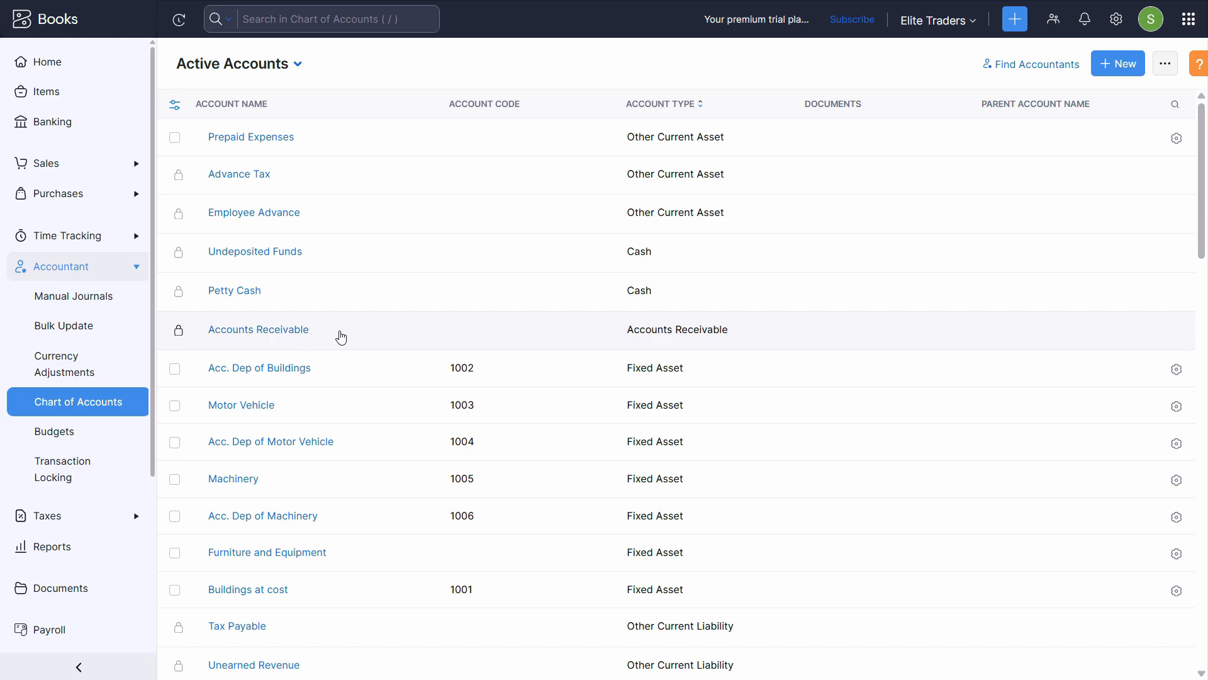
Check the Receivable entry in the PDF, then view the Accounts Receivable account details
key("alt+Tab")
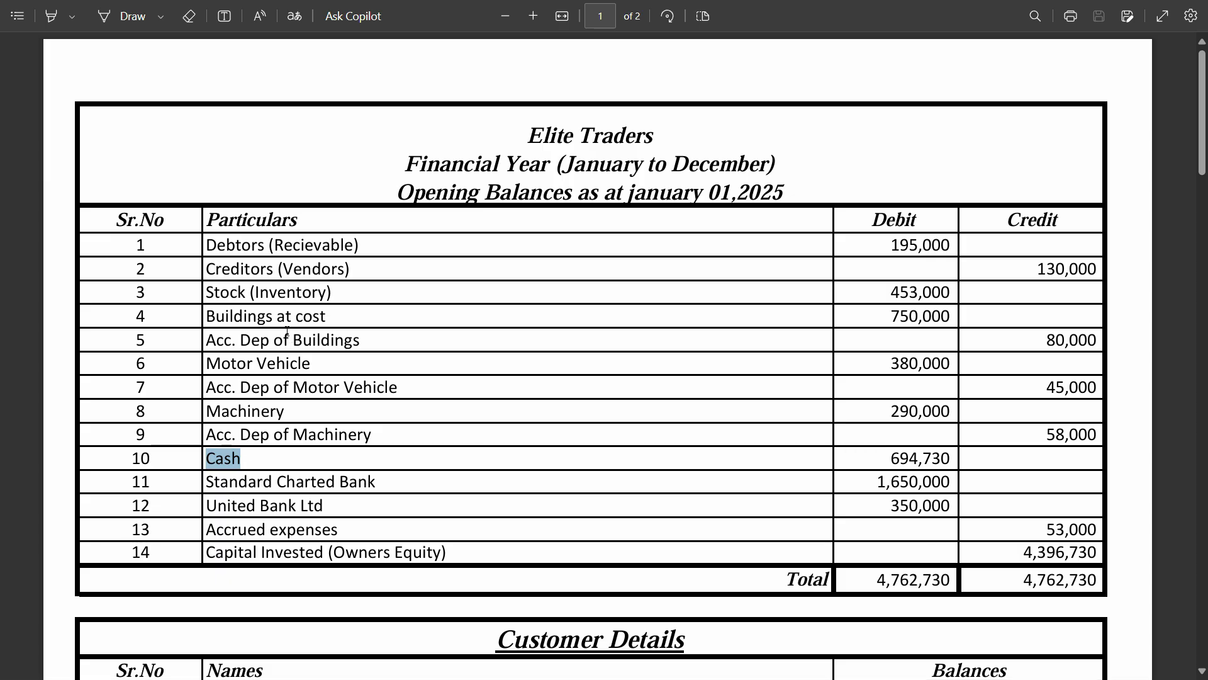
left_click_drag(269, 248, 367, 237)
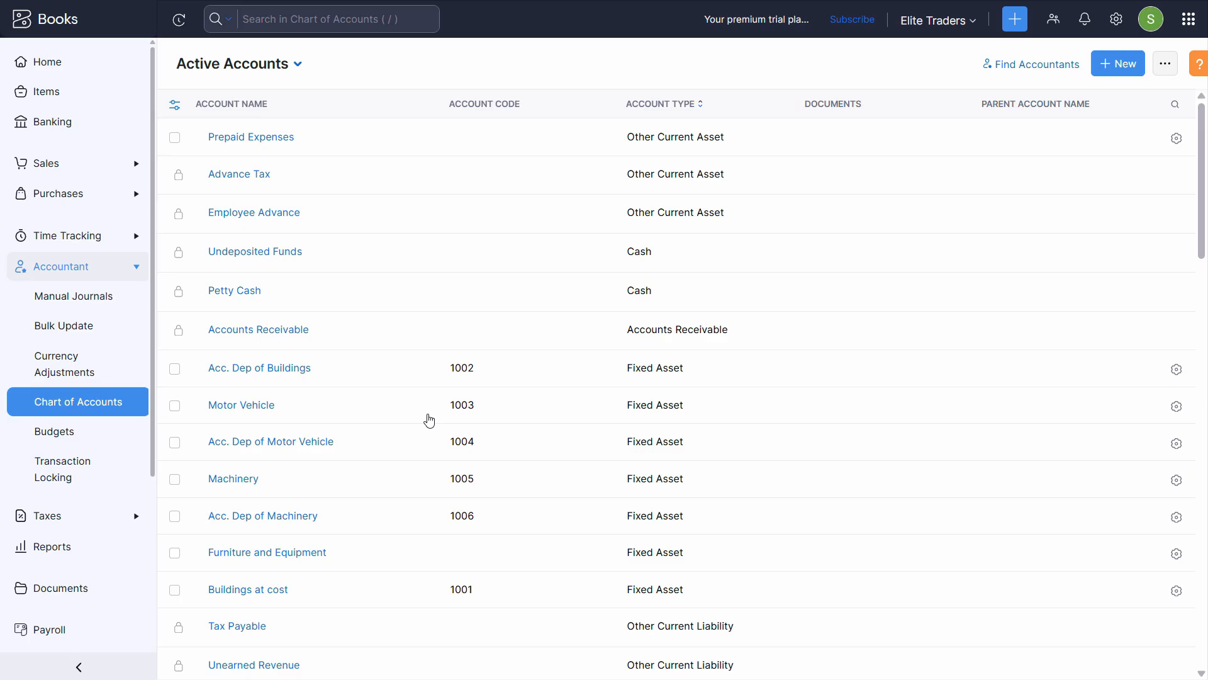
key("alt+Tab")
left_click(919, 345)
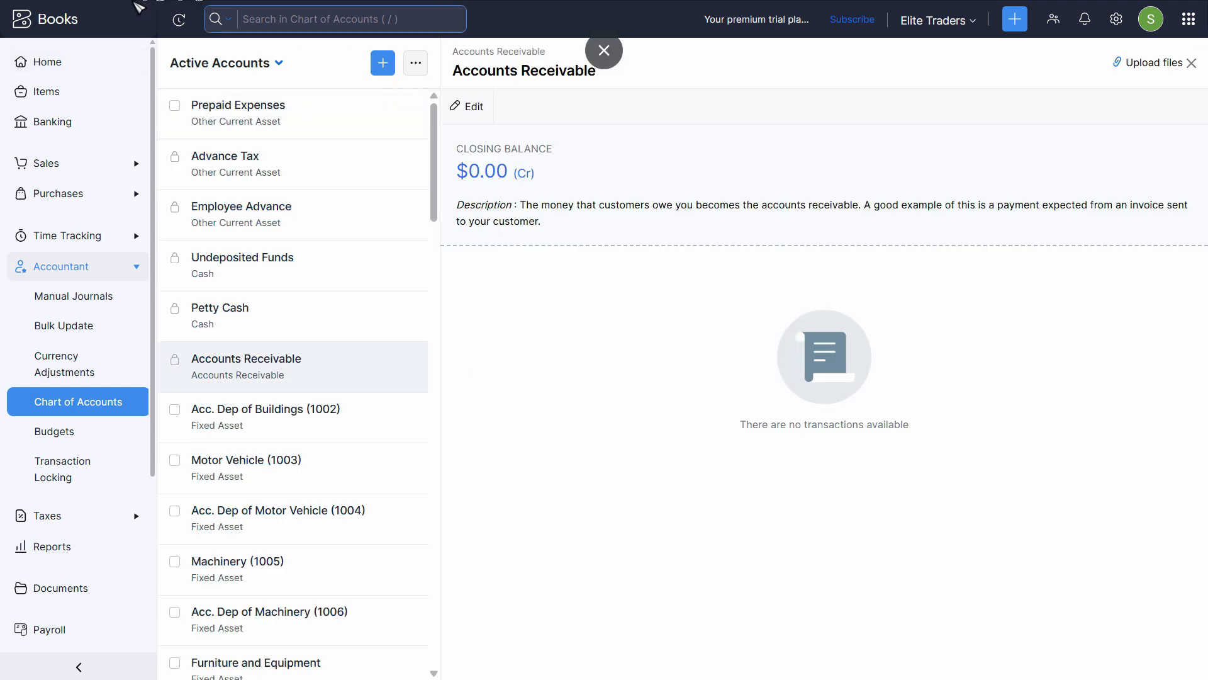
left_click(109, 392)
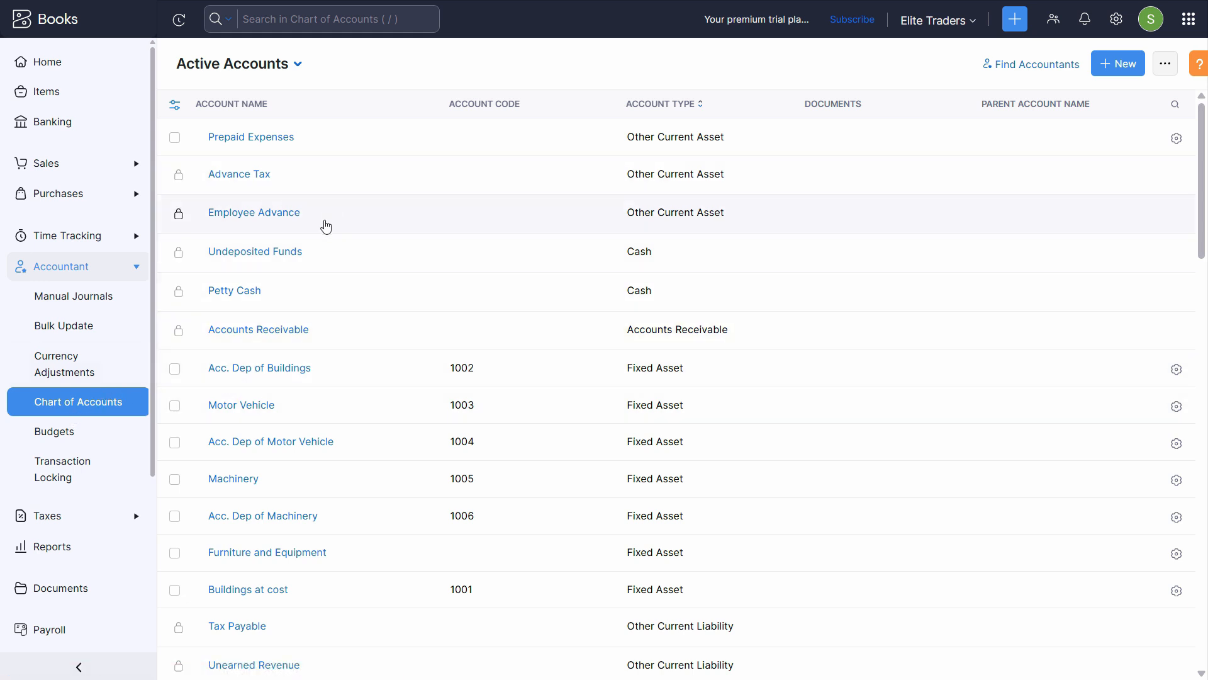
Open the Petty Cash account for editing and rename it to Cash in Hand
left_click(238, 174)
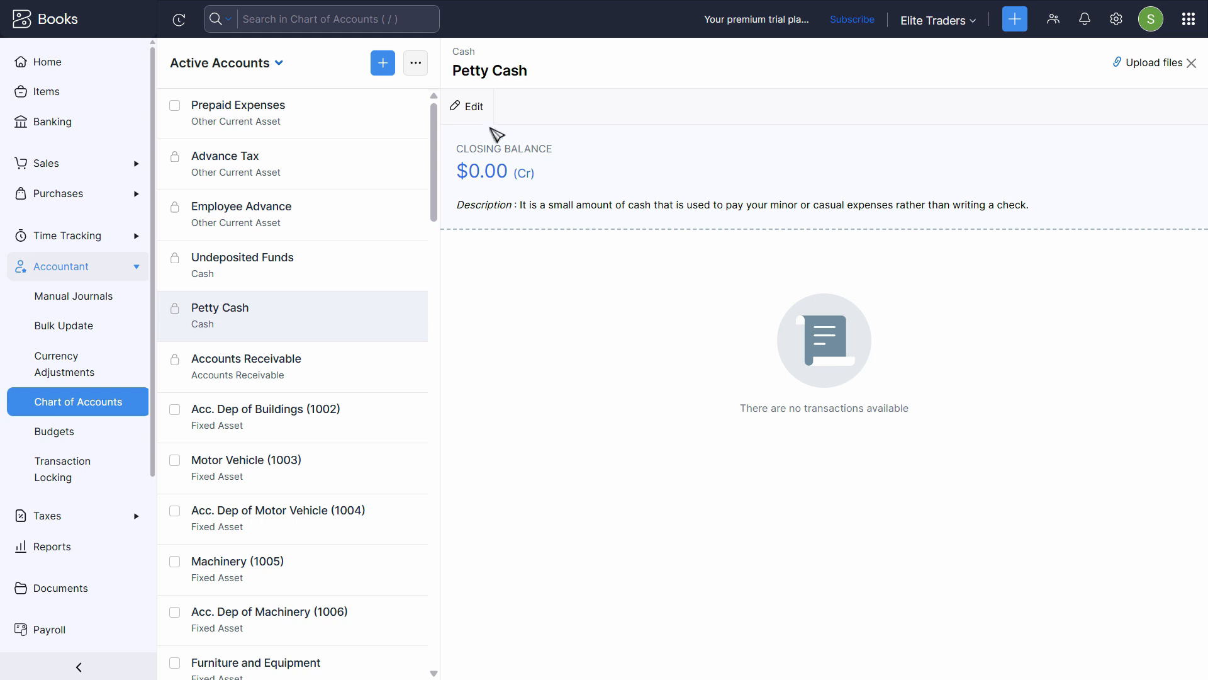
key("alt+Left")
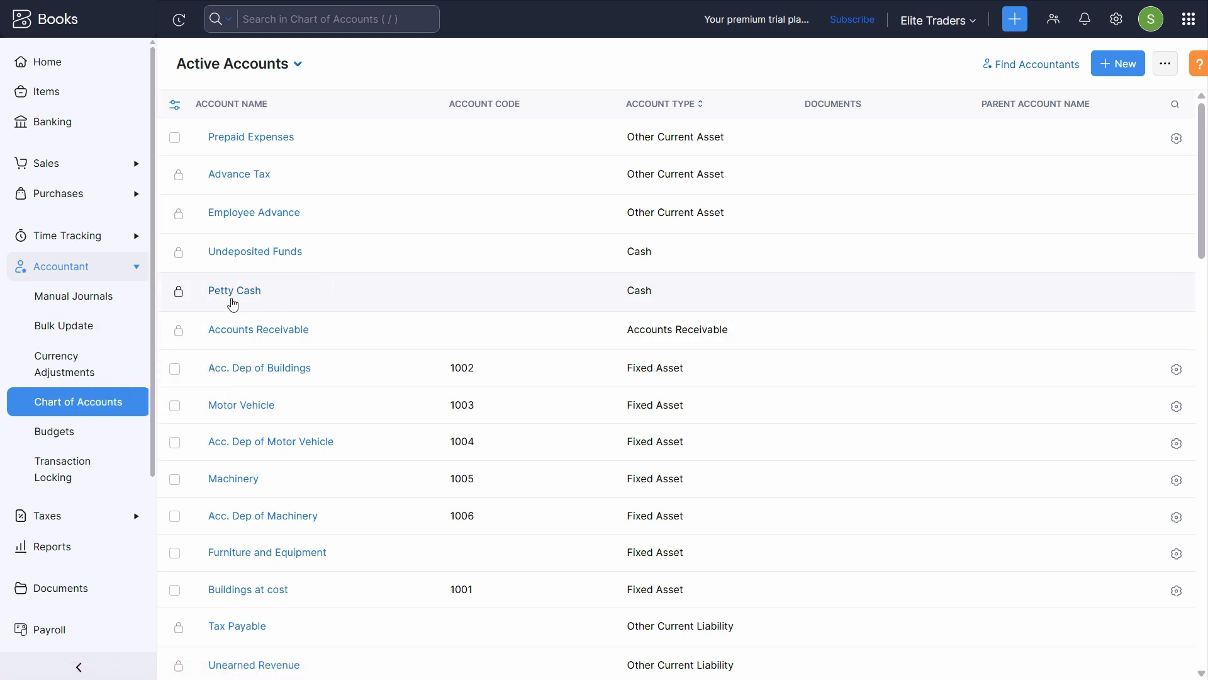
left_click(234, 290)
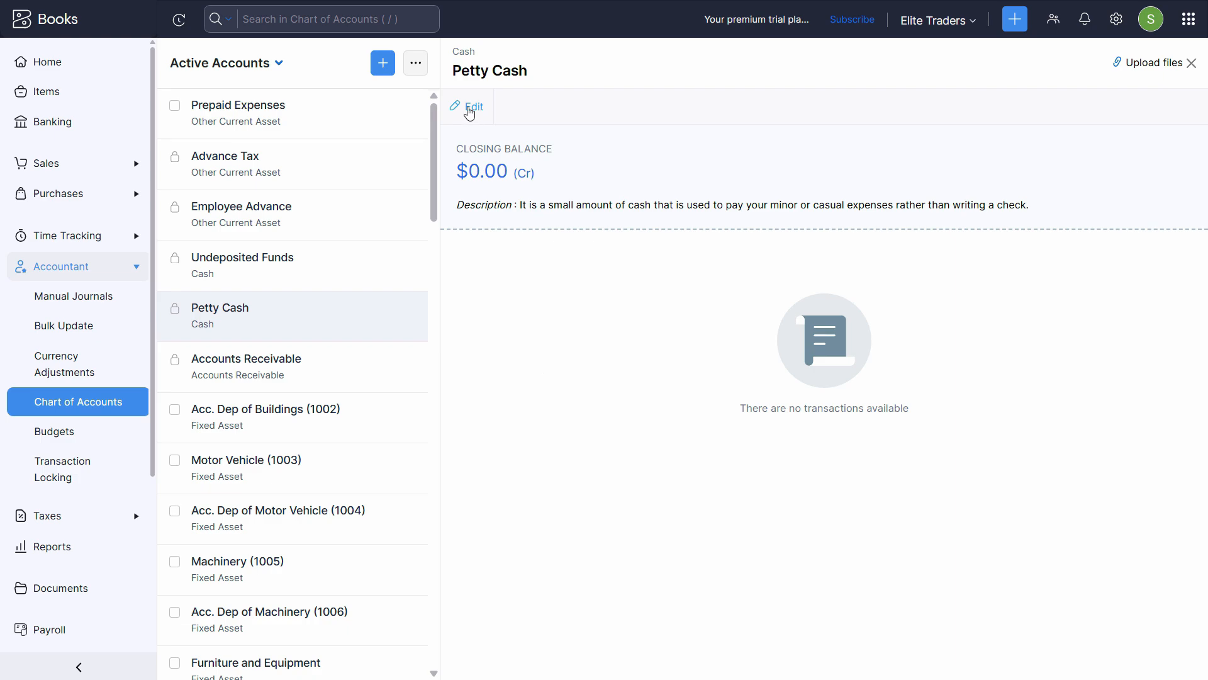
left_click(476, 107)
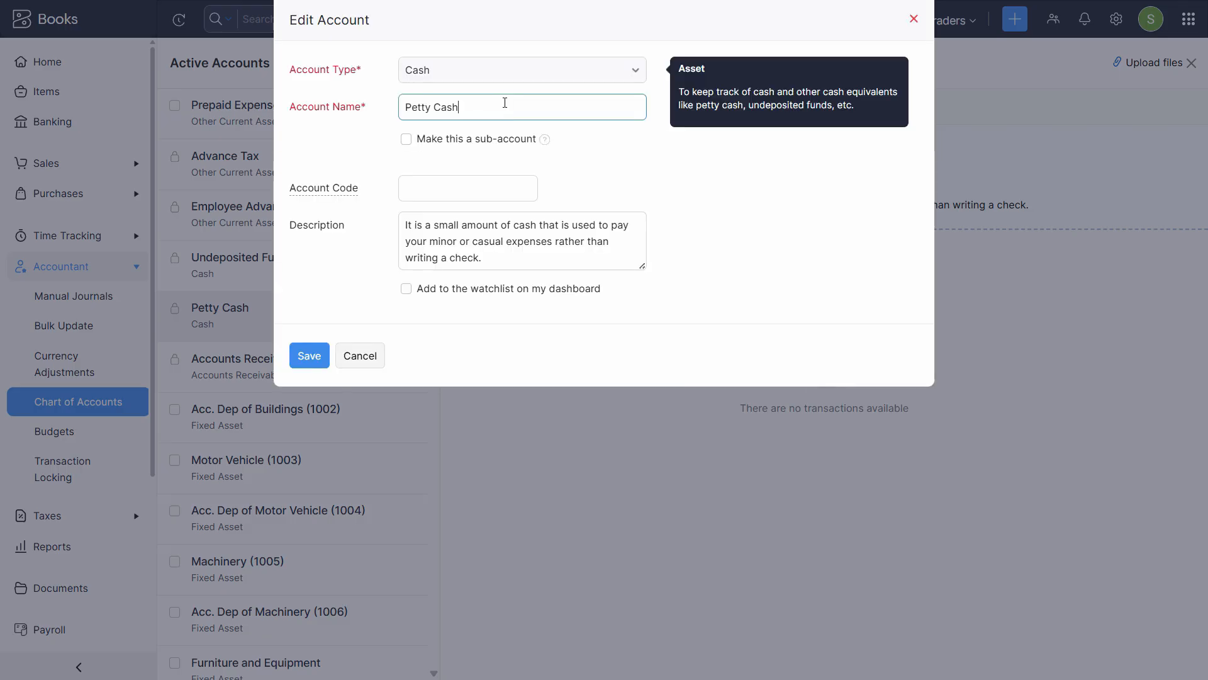
triple_click(504, 104)
type("Cash in Hand")
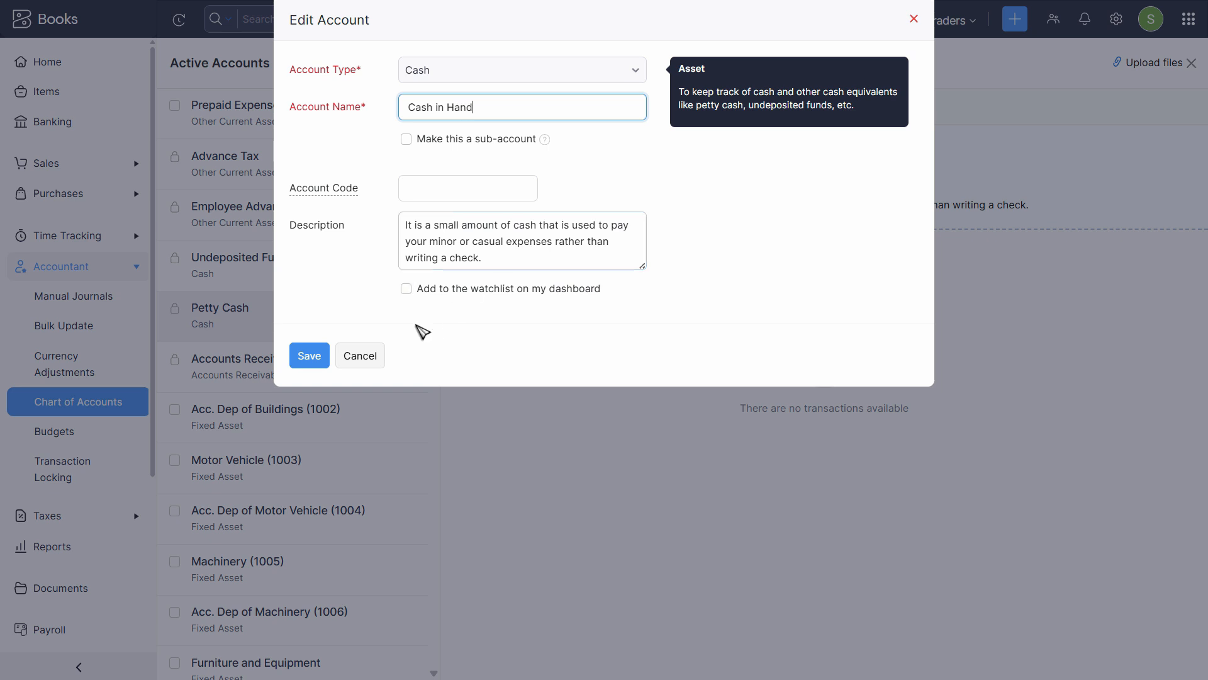
Set its description to 'Cash' and code 1007, then save it
triple_click(482, 246)
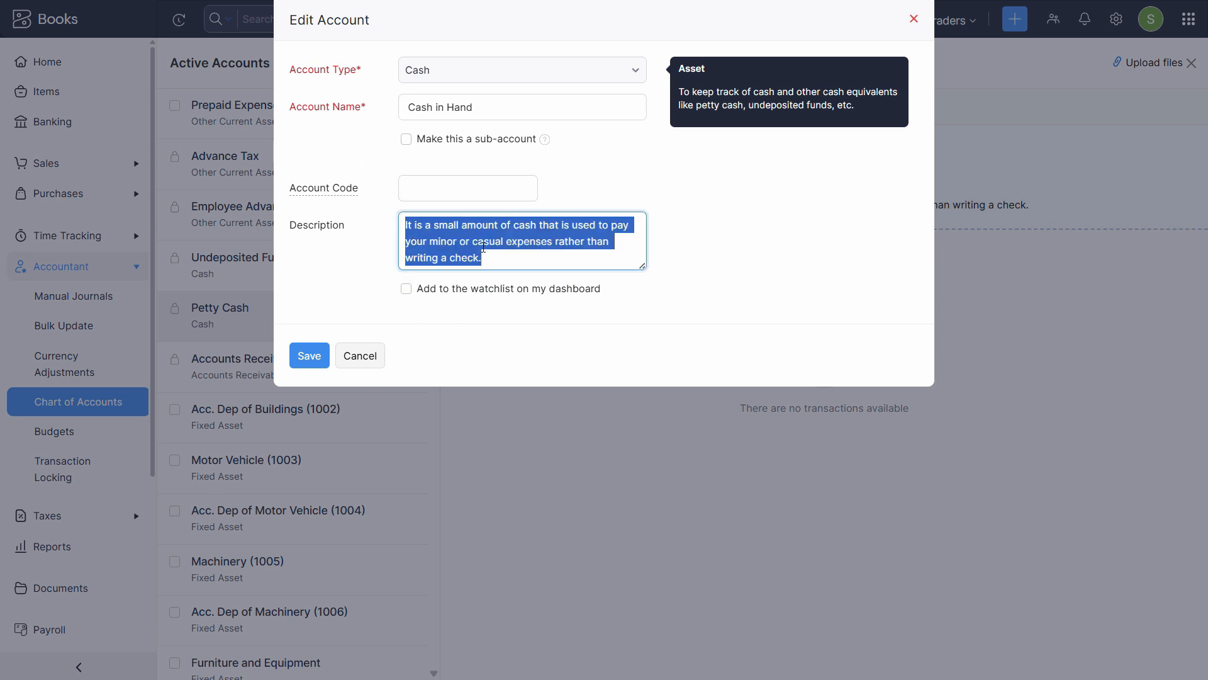
type("Cash")
key("Return")
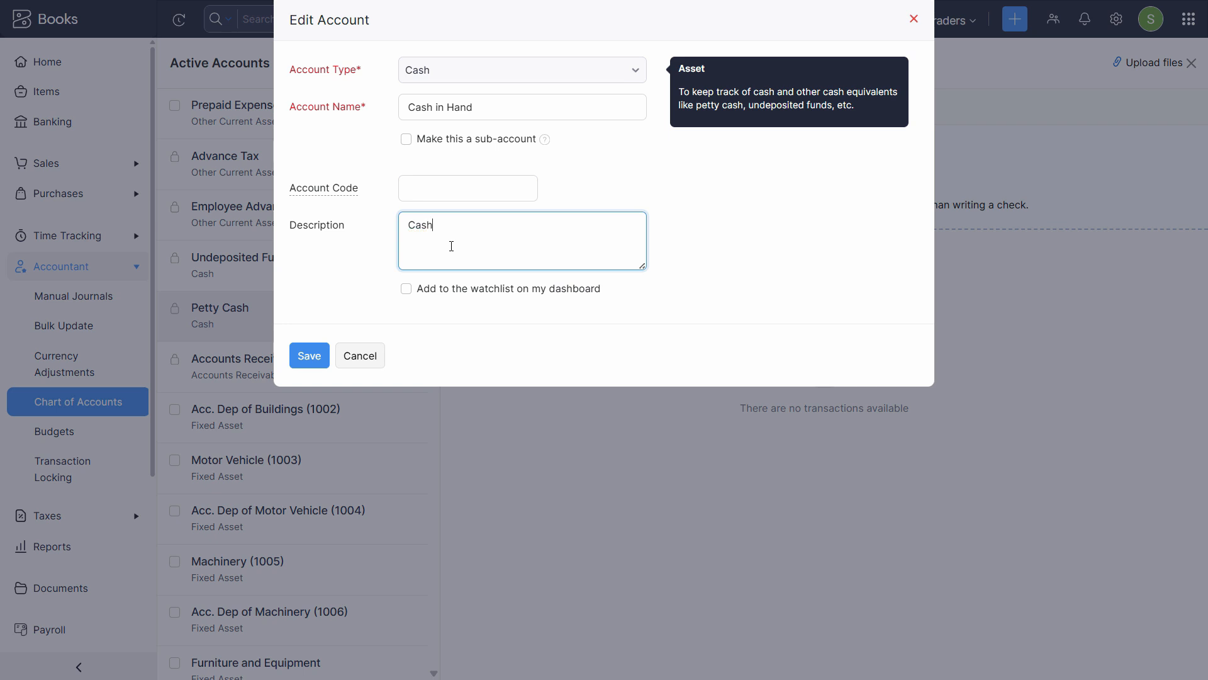
left_click(435, 185)
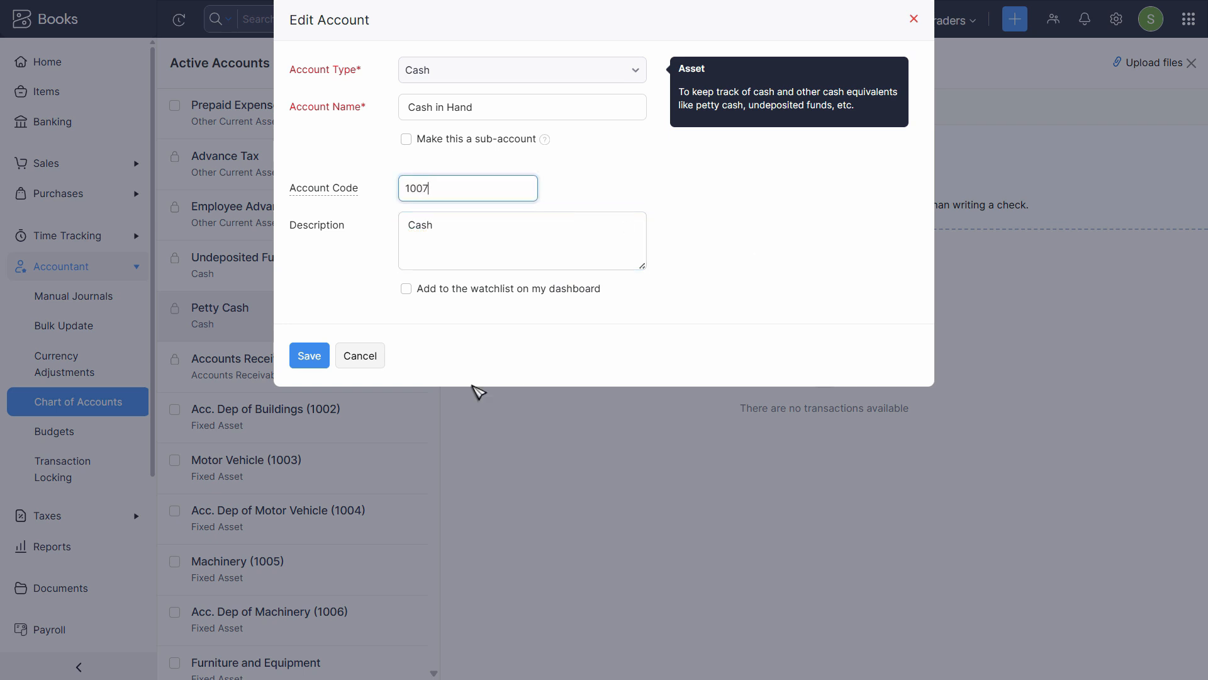
left_click(313, 359)
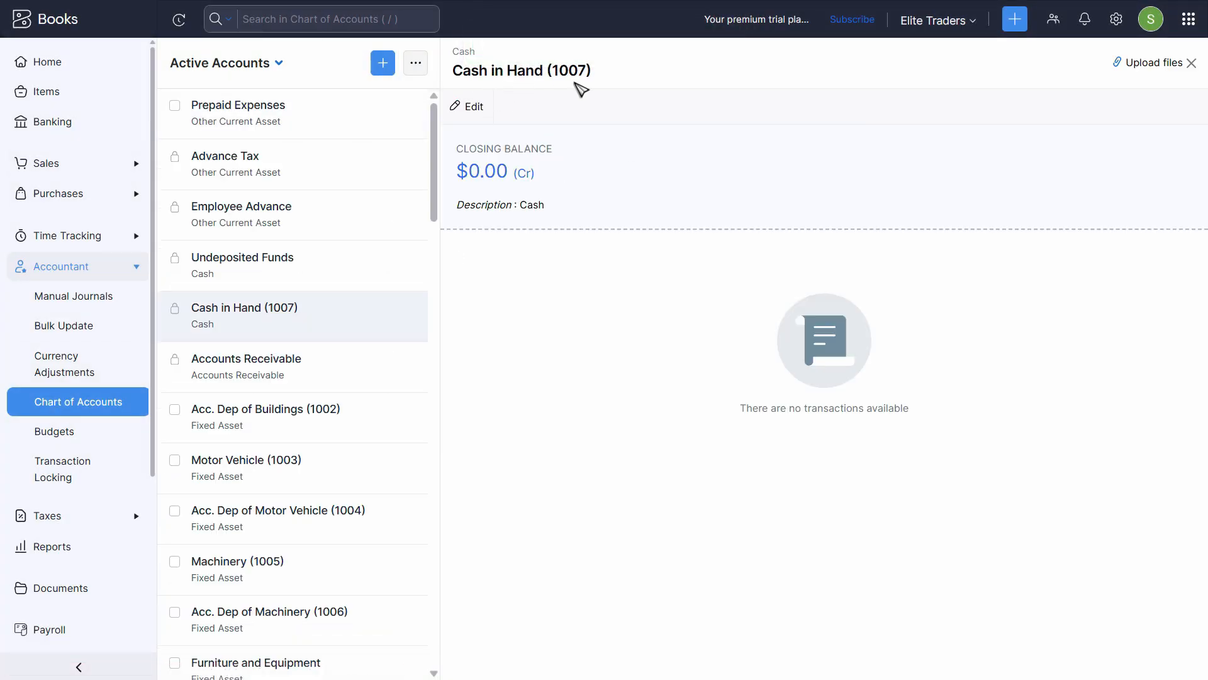
left_click(94, 399)
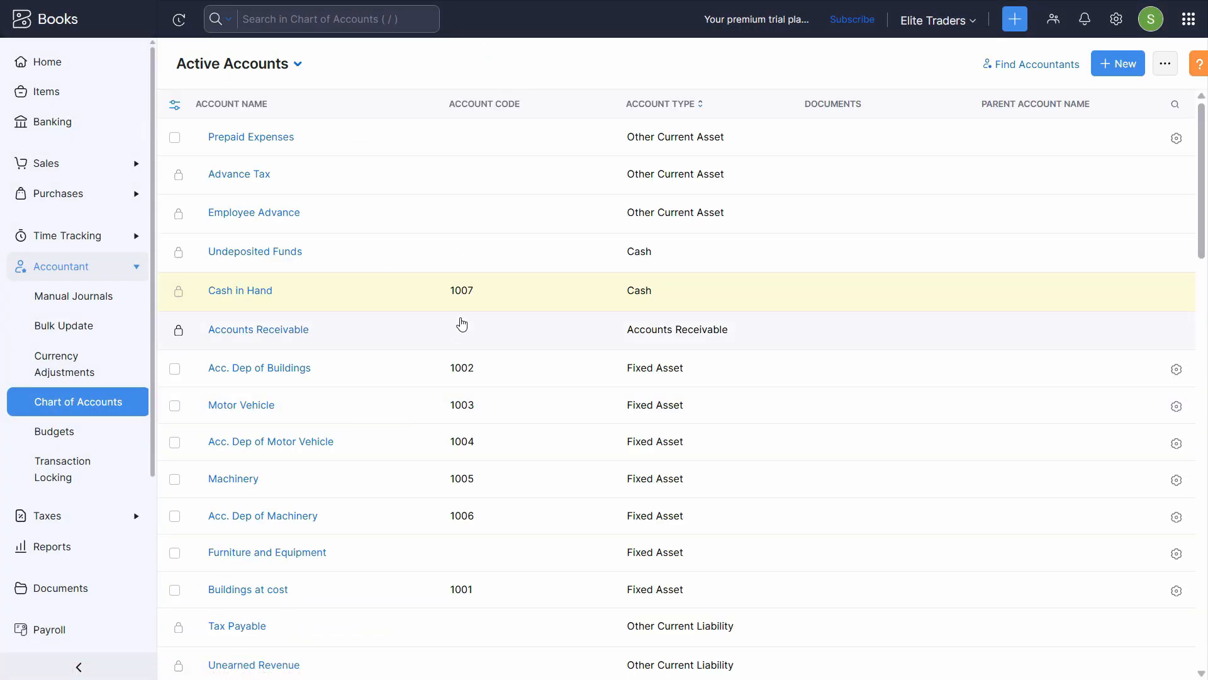
Start a new Bank-type account named 'Standard Charted Bank', as listed in the PDF
key("alt+Tab")
triple_click(245, 483)
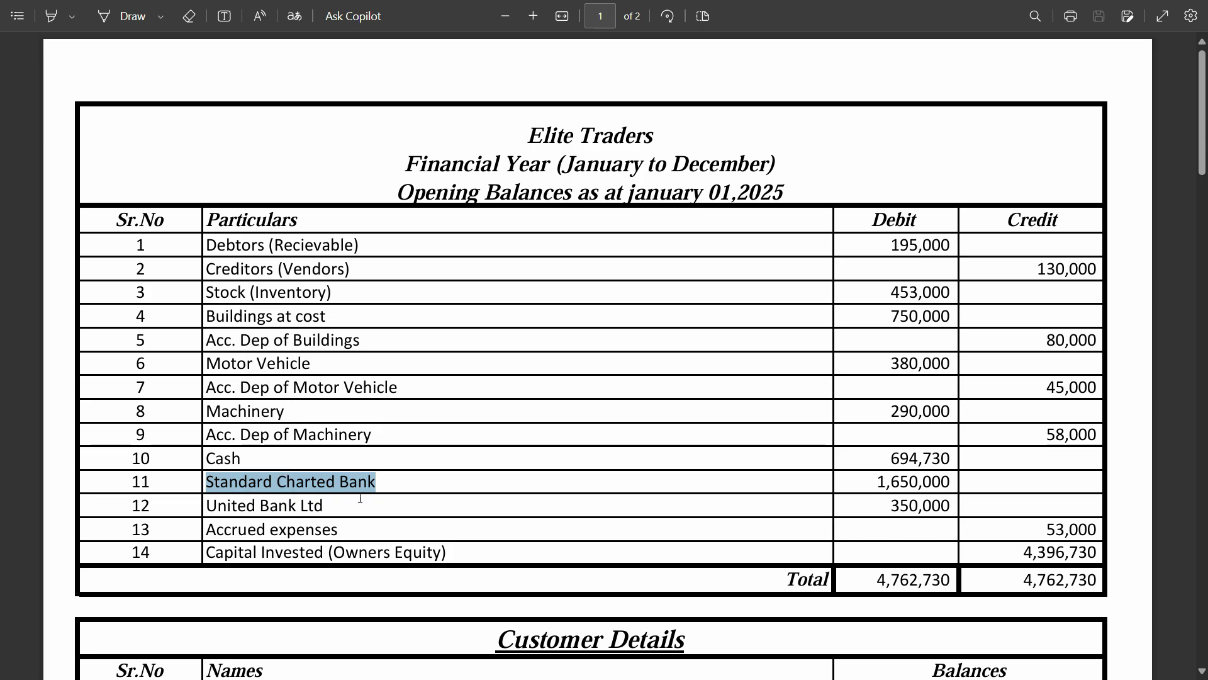
key("alt+Tab")
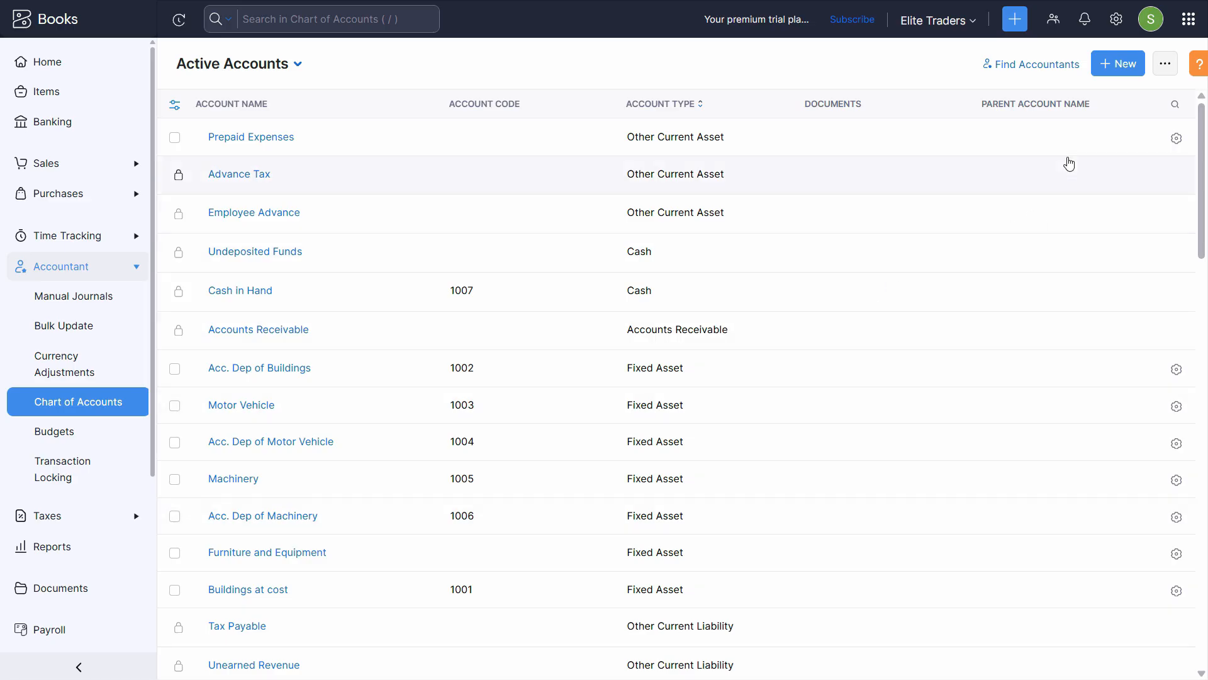
left_click(1116, 64)
left_click(575, 74)
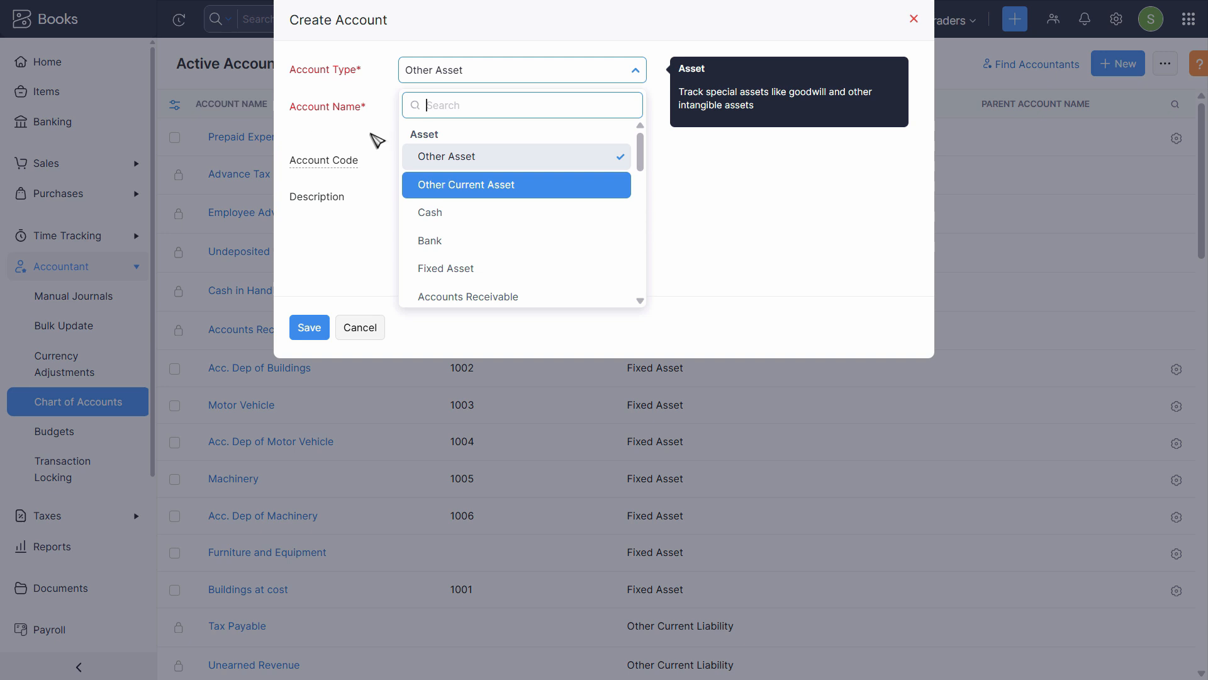
left_click(443, 251)
left_click(456, 108)
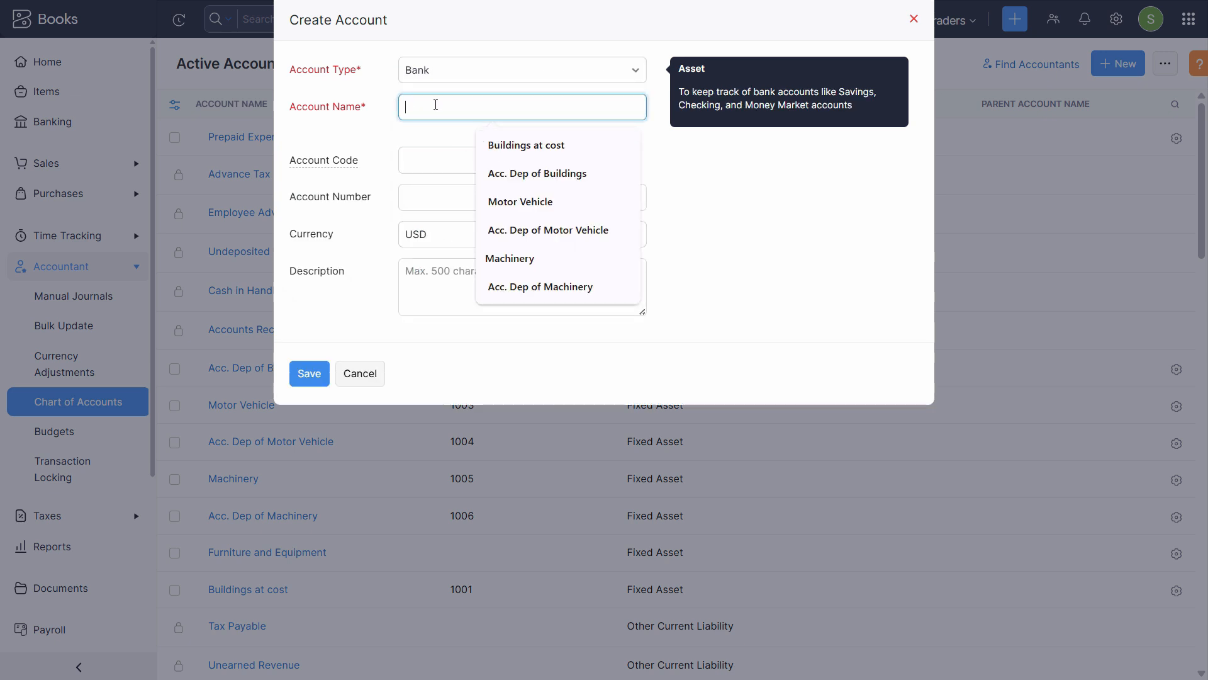
type("Standard Charted Bank")
Give it code 1008, the bank account number and a matching description, then save
left_click(464, 166)
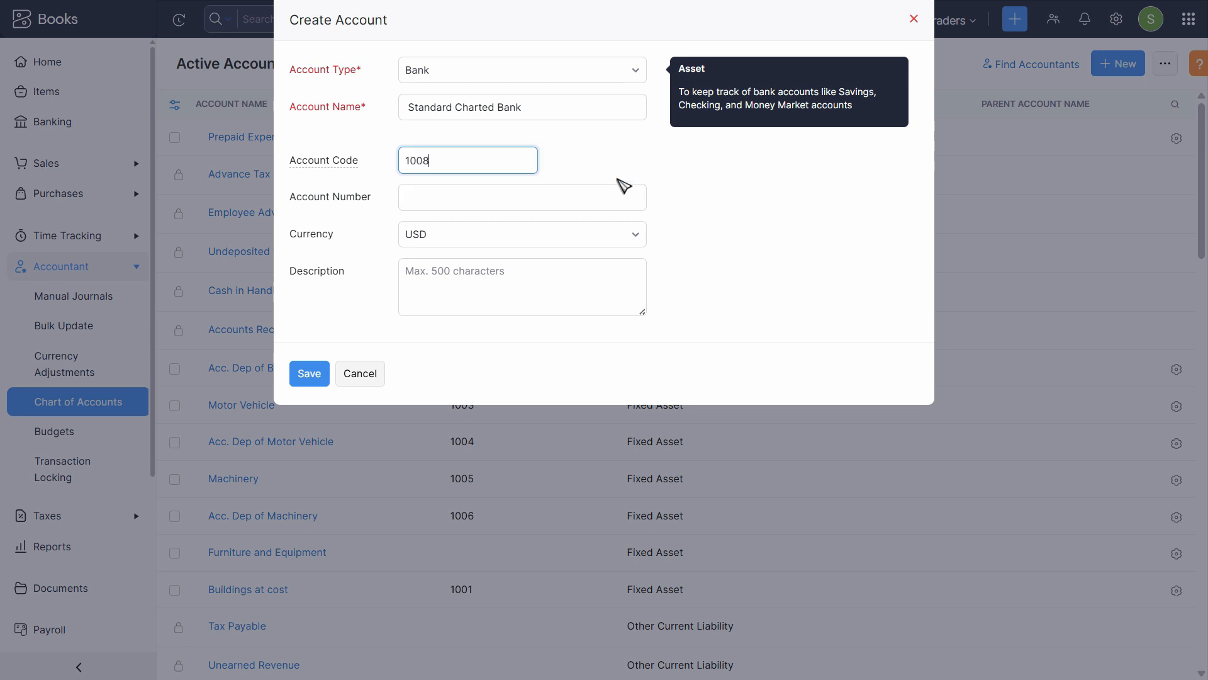
key("Tab")
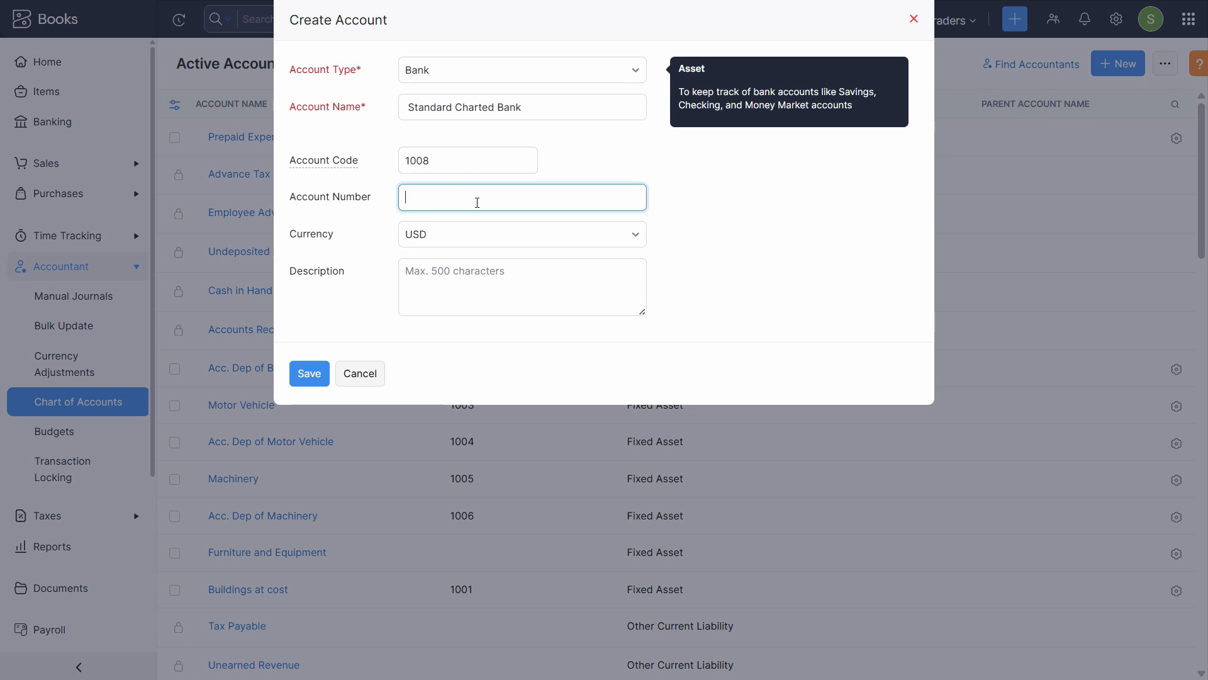
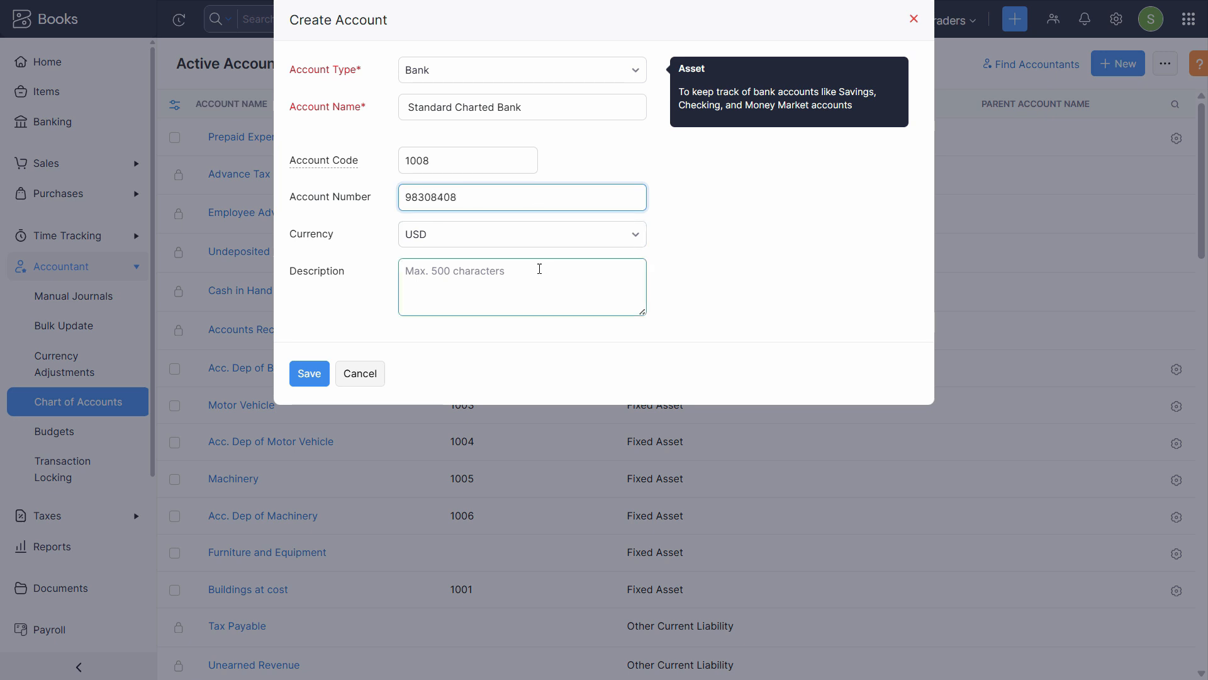
left_click(516, 284)
triple_click(501, 104)
key("ctrl+c")
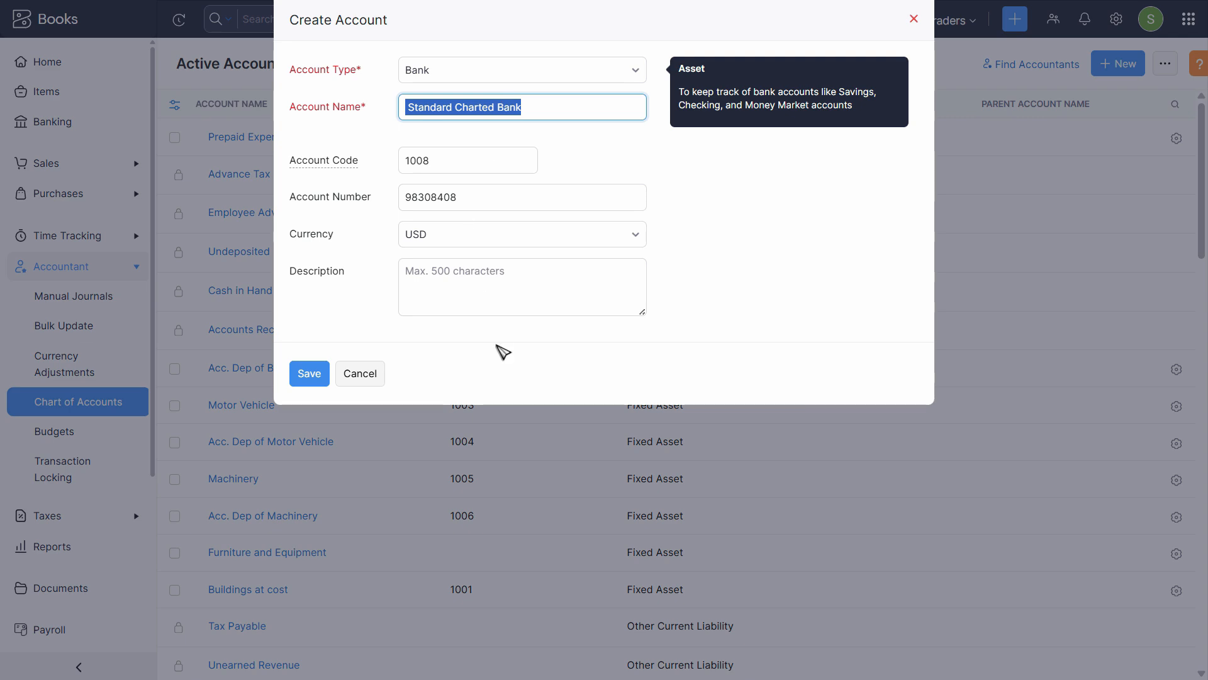
left_click(480, 302)
key("ctrl+v")
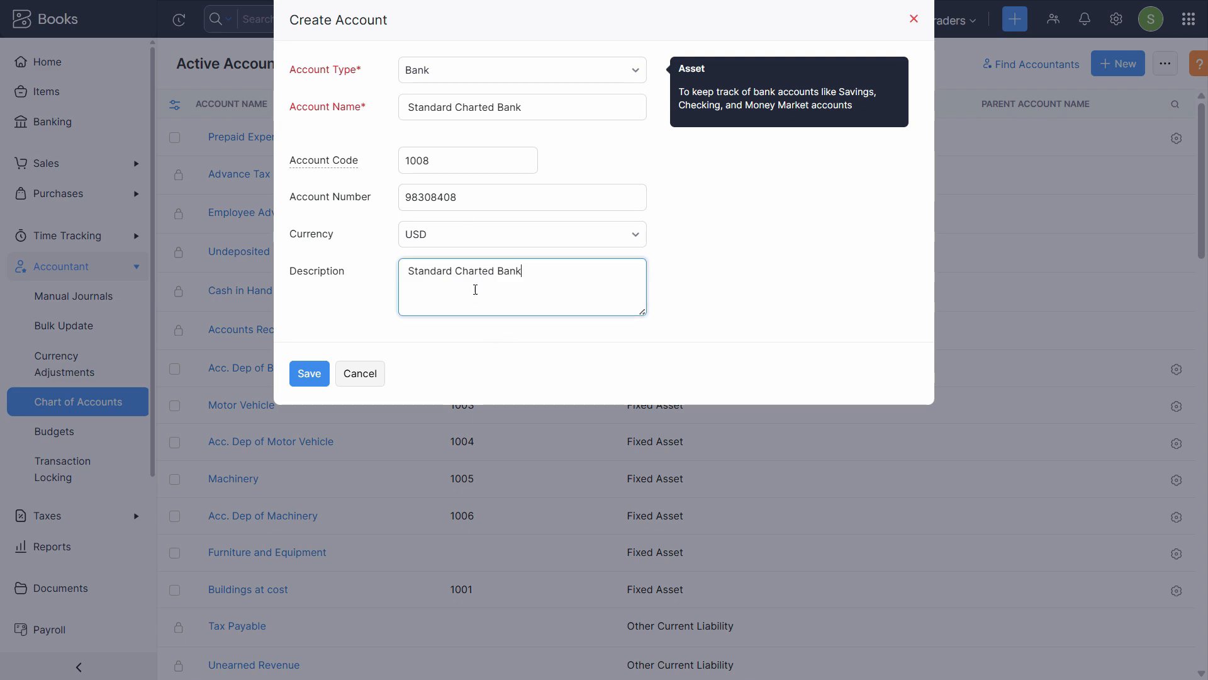
left_click(310, 374)
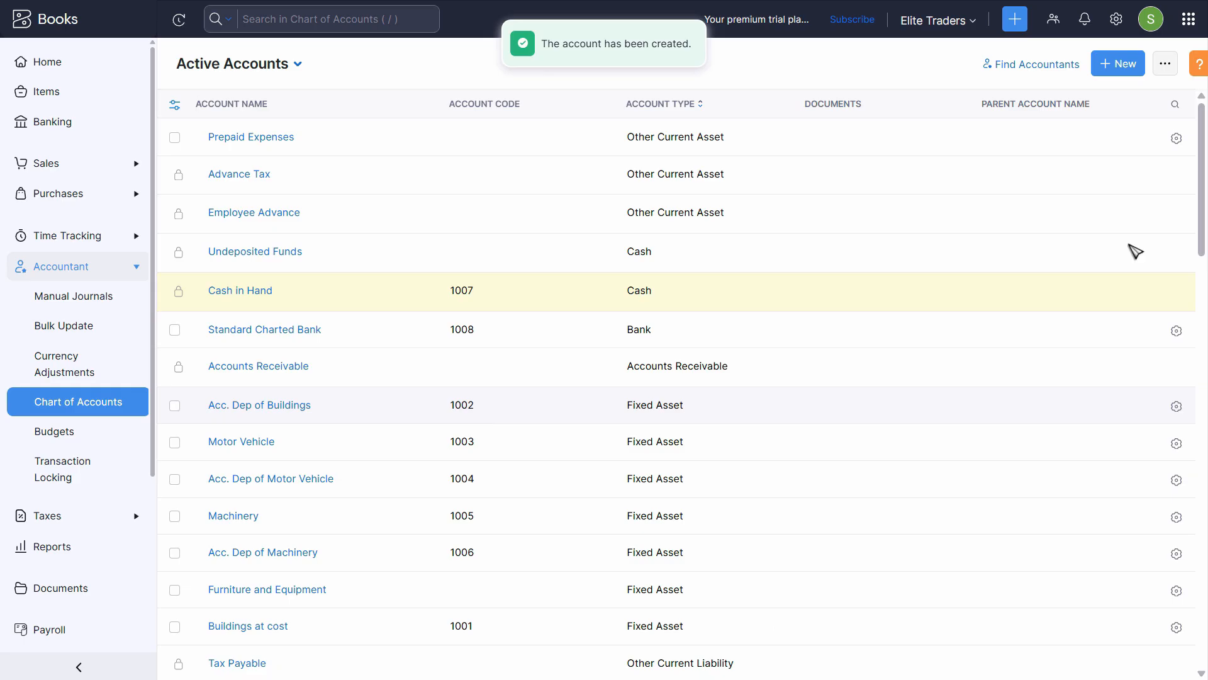
Start a new Bank-type account named 'United Bank Ltd', copied from the PDF
left_click(1126, 70)
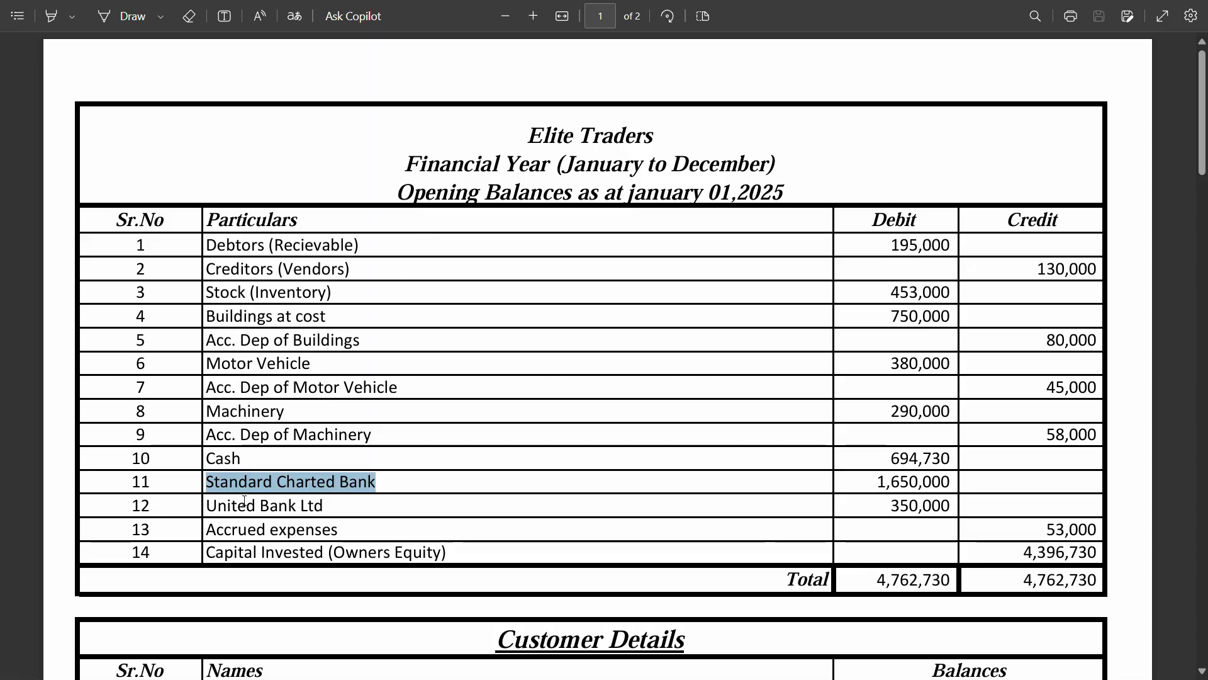
triple_click(245, 500)
key("ctrl+c")
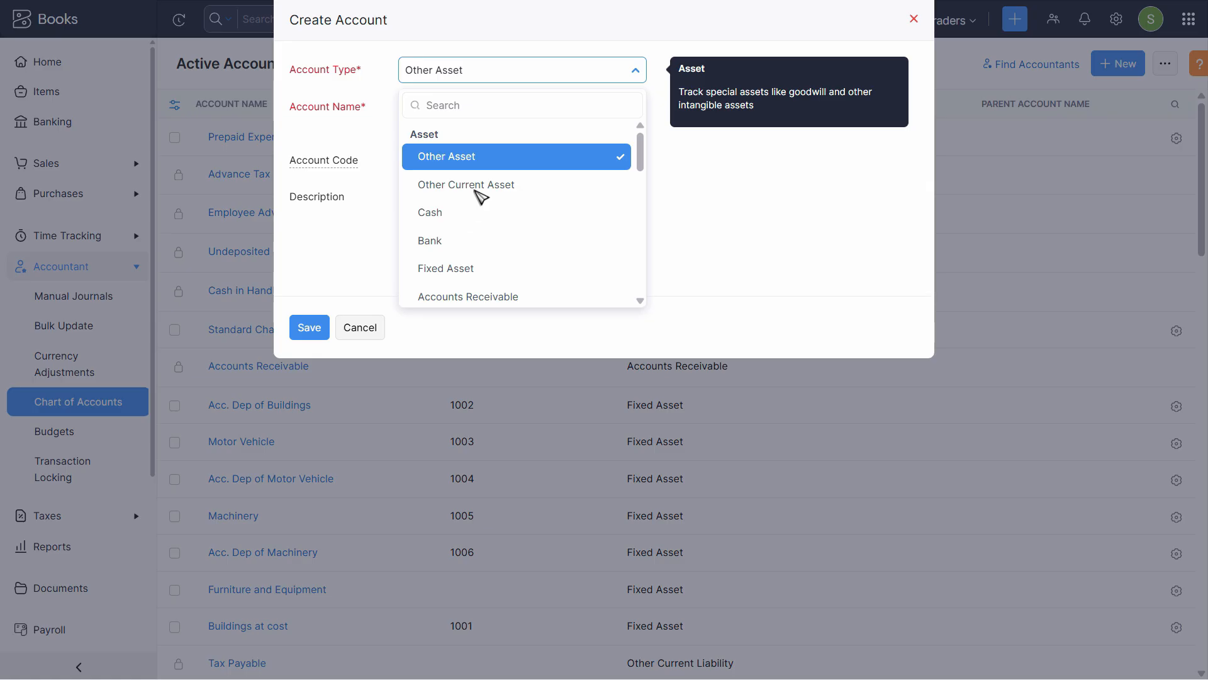
left_click(501, 140)
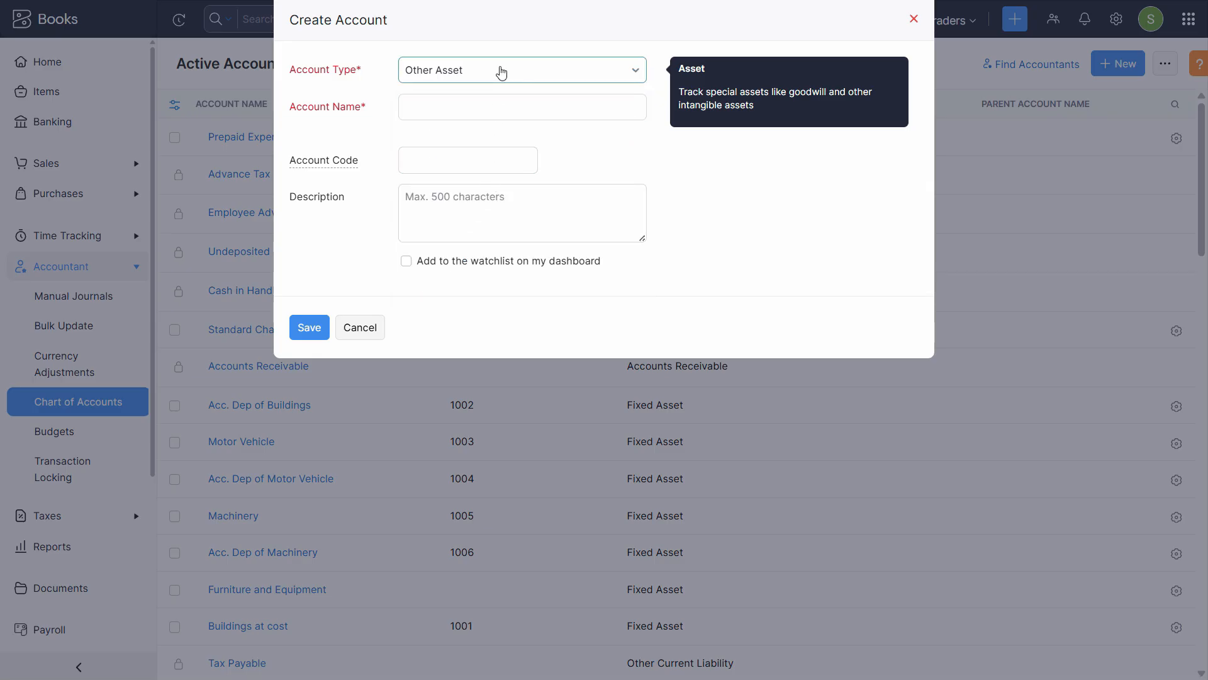
left_click(499, 73)
left_click(484, 251)
left_click(474, 106)
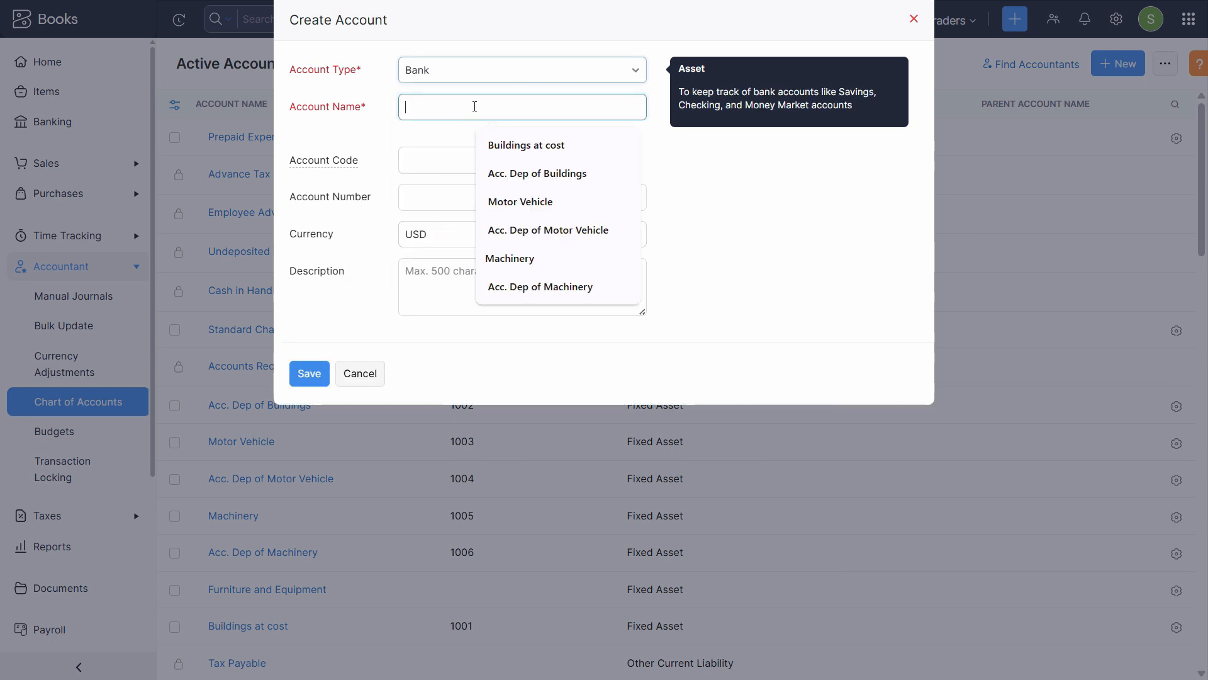
key("ctrl+v")
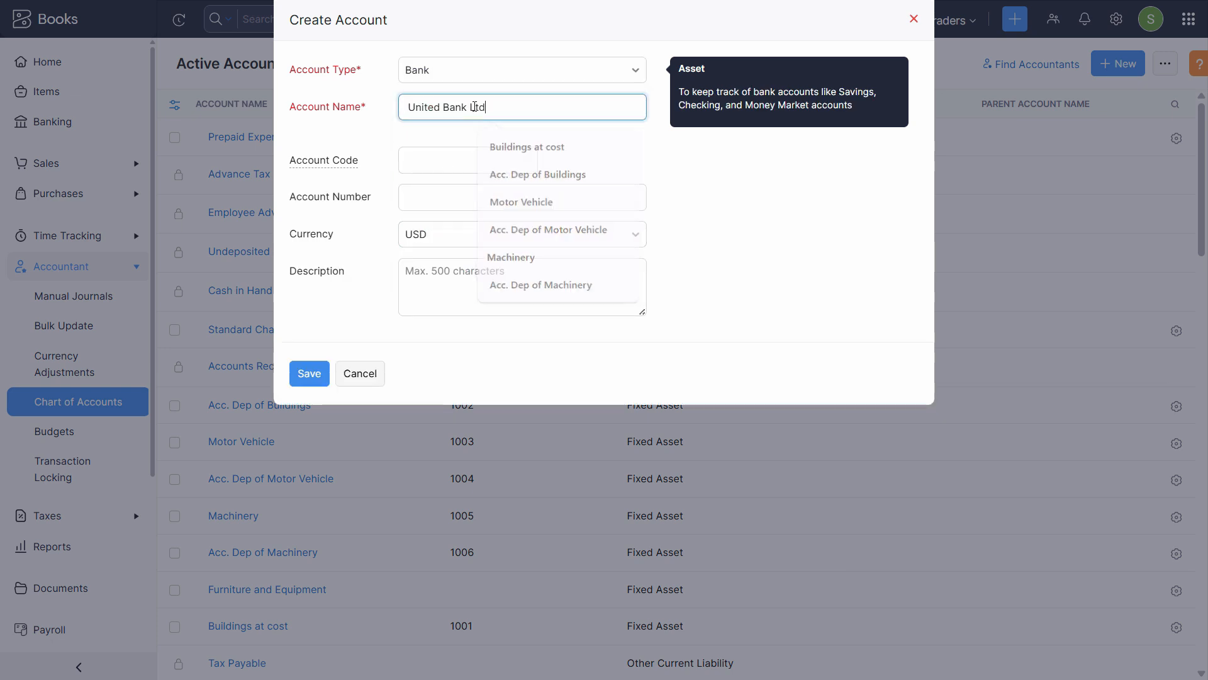
key("ctrl+a")
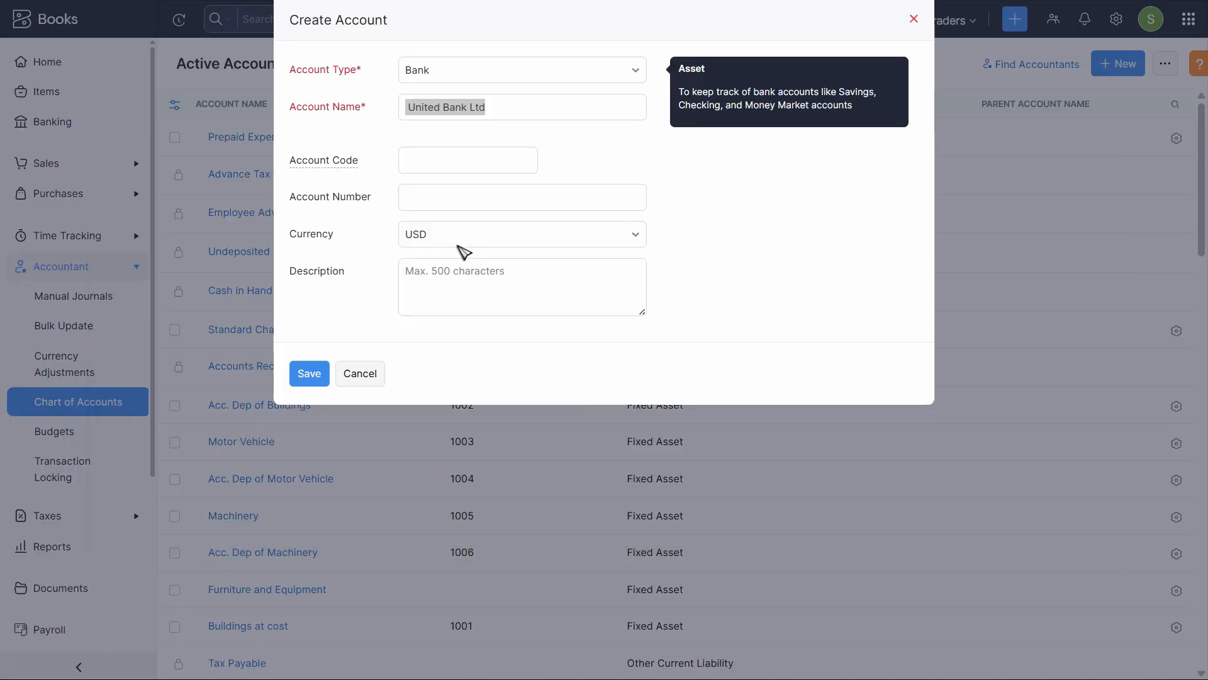
Give it code 1009, the bank account number and a matching description, then save
left_click(463, 168)
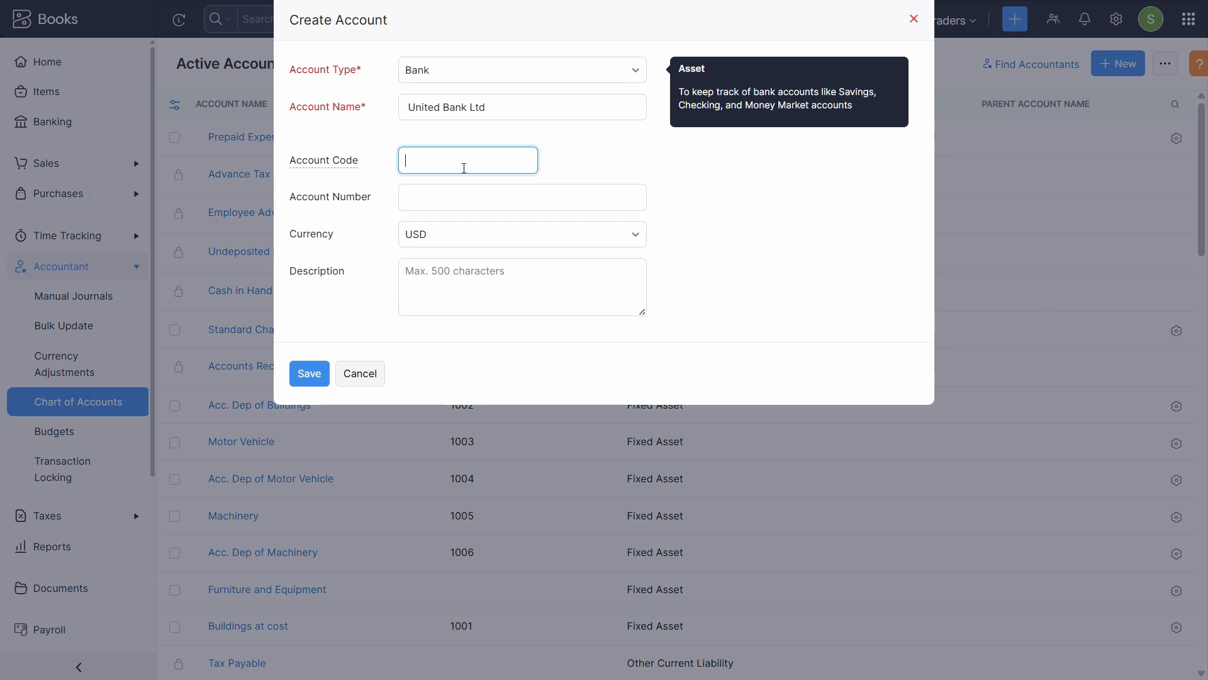
key("Tab")
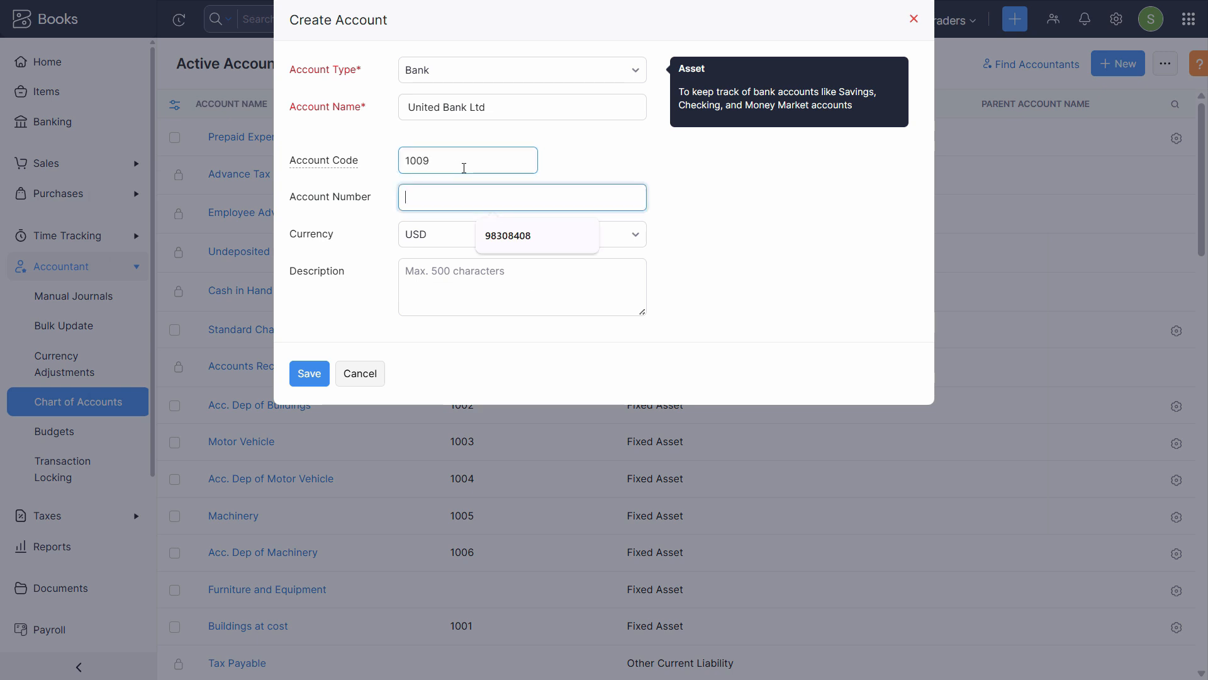
key("Tab")
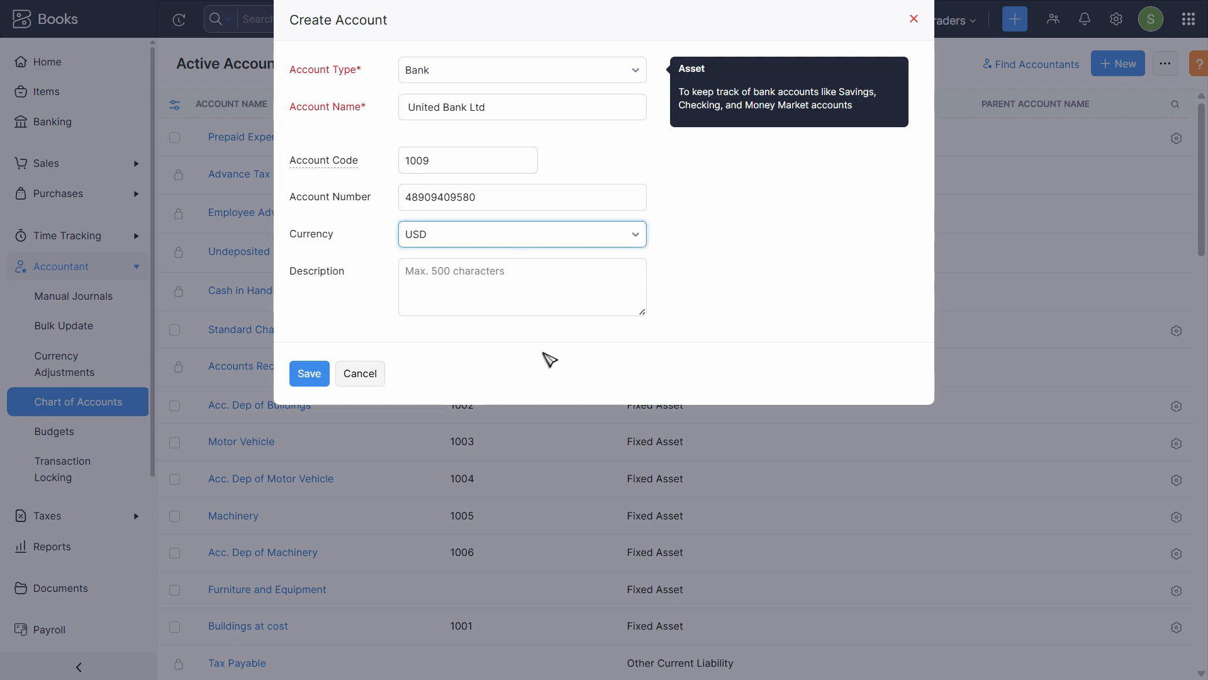
left_click(525, 290)
triple_click(469, 108)
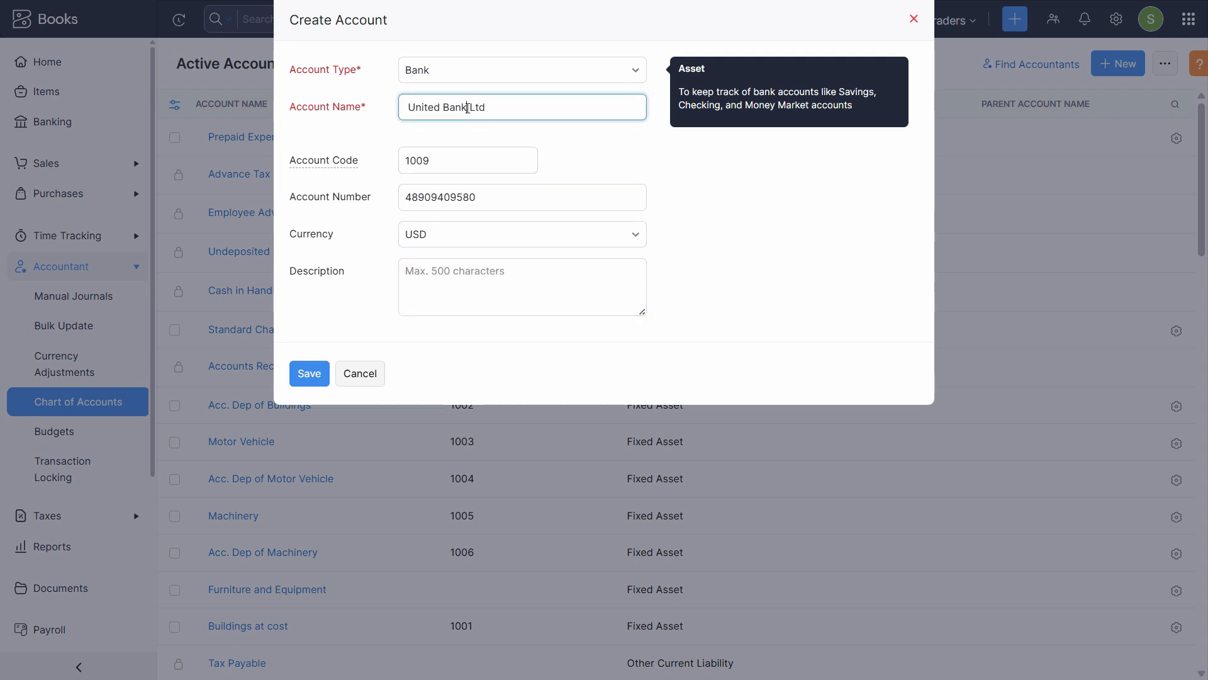
key("ctrl+c")
left_click(496, 281)
key("ctrl+v")
left_click(309, 372)
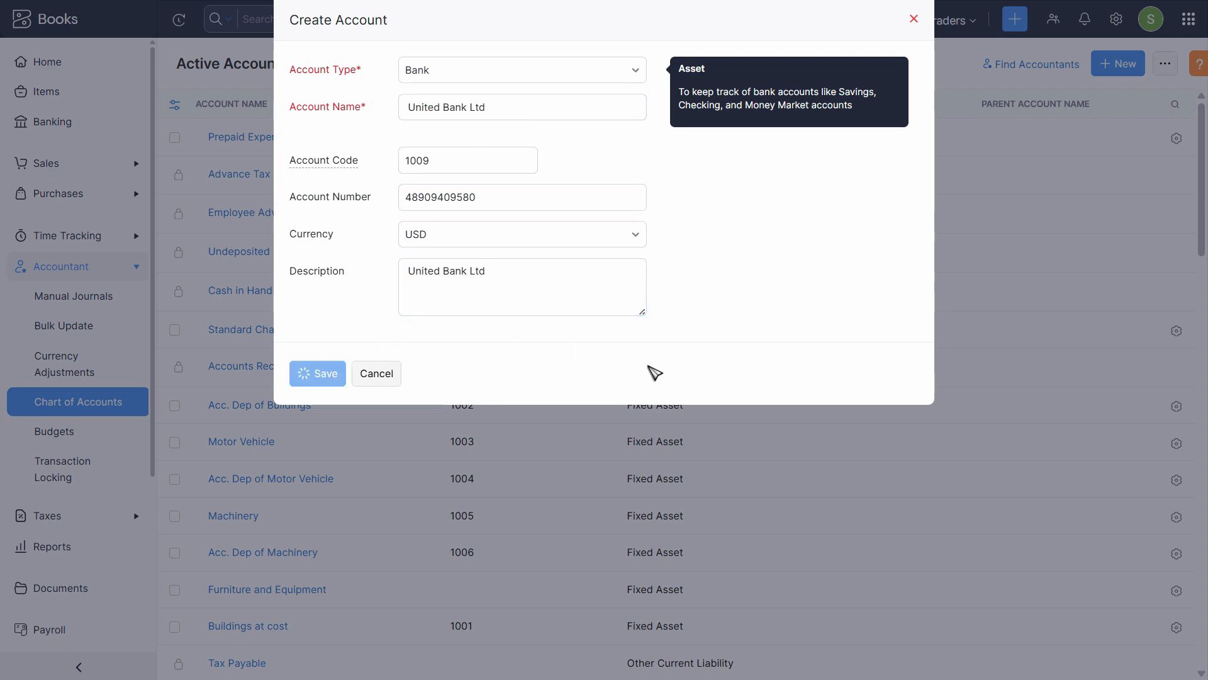
Pick out the Accrued expenses entry in the opening-balance PDF
key("alt+Tab")
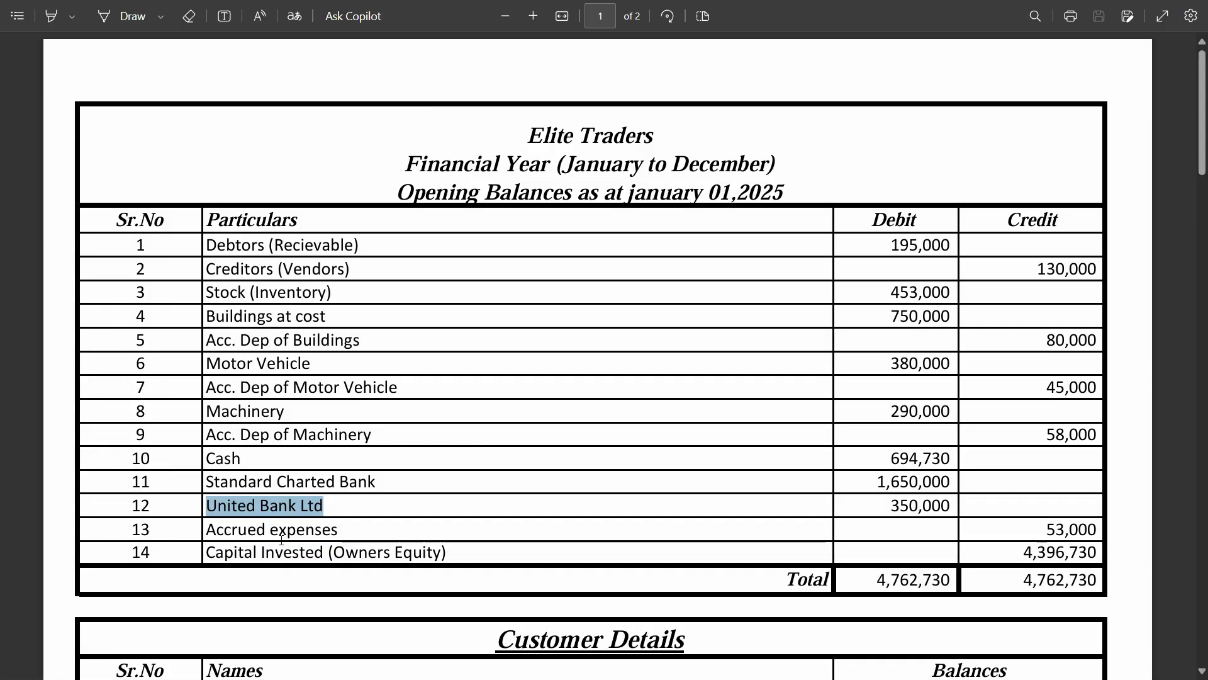
left_click_drag(282, 539, 440, 532)
key("alt+Tab")
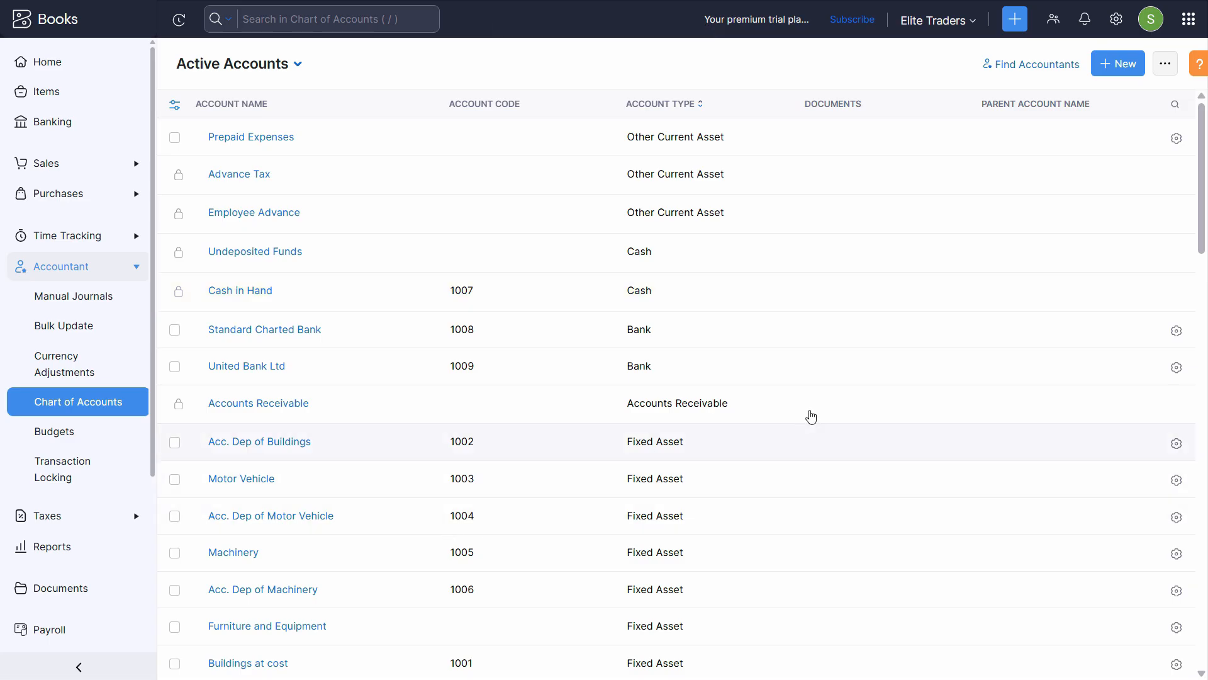
Compare the chart of accounts with the PDF, then open the course folder in File Explorer
scroll(815, 419, "down", 9)
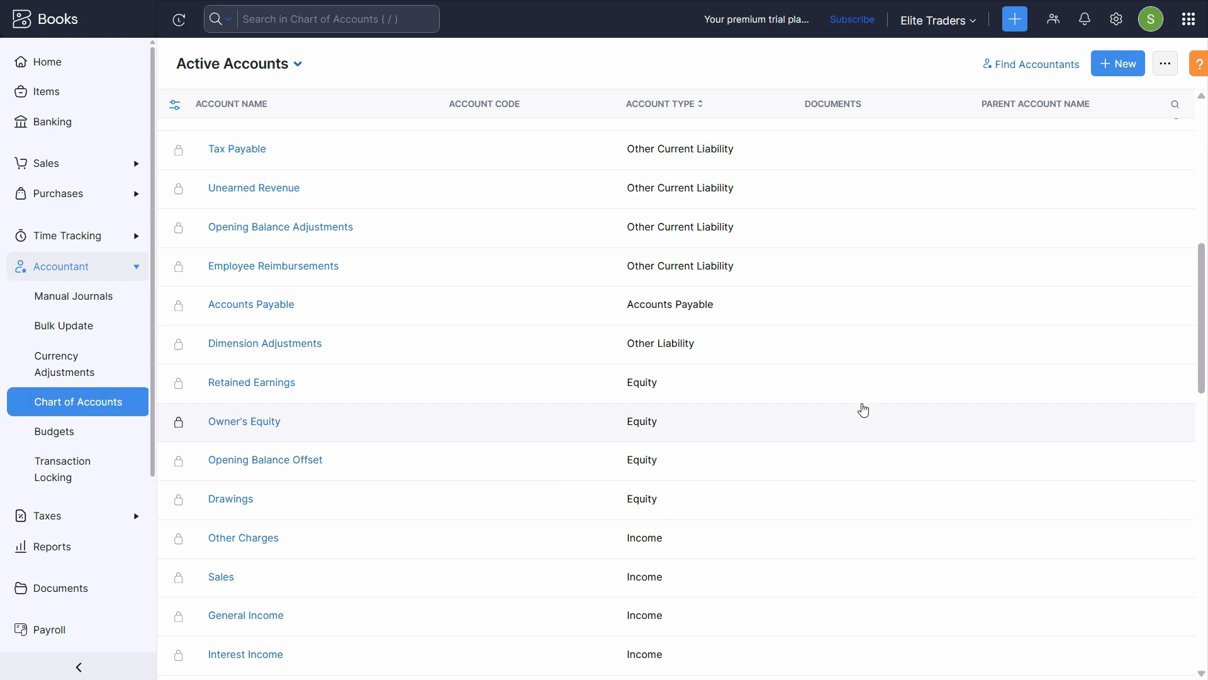
scroll(863, 410, "up", 9)
key("alt+Tab")
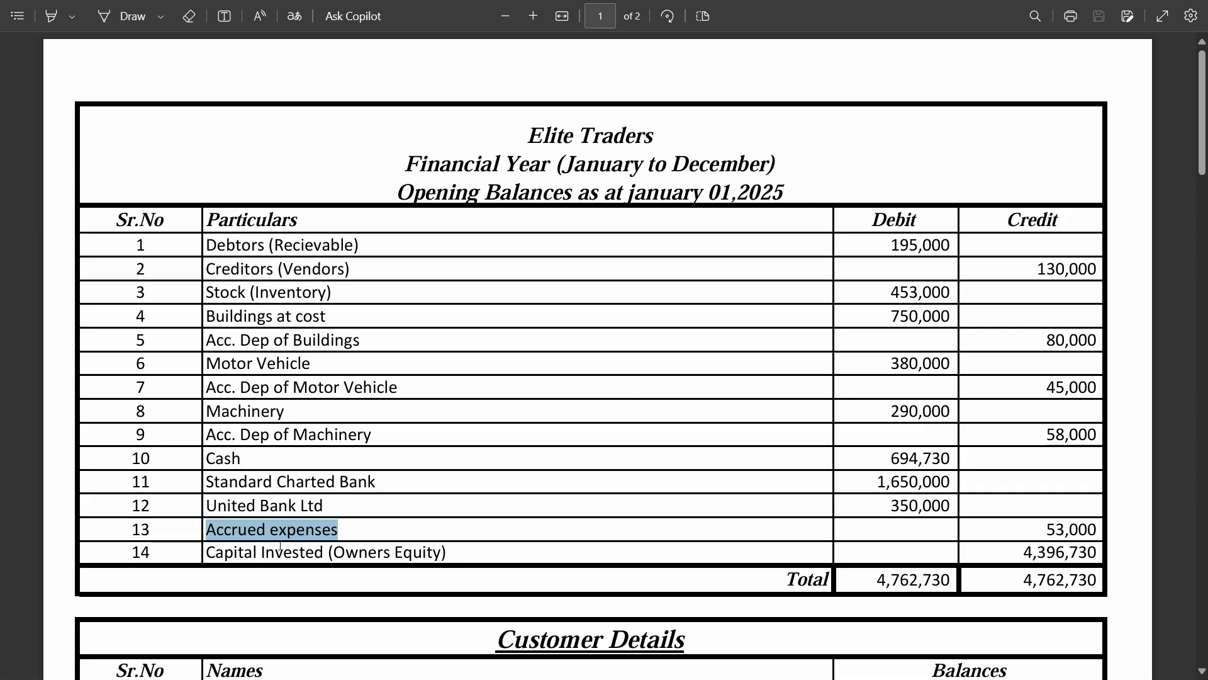
key("alt+Tab")
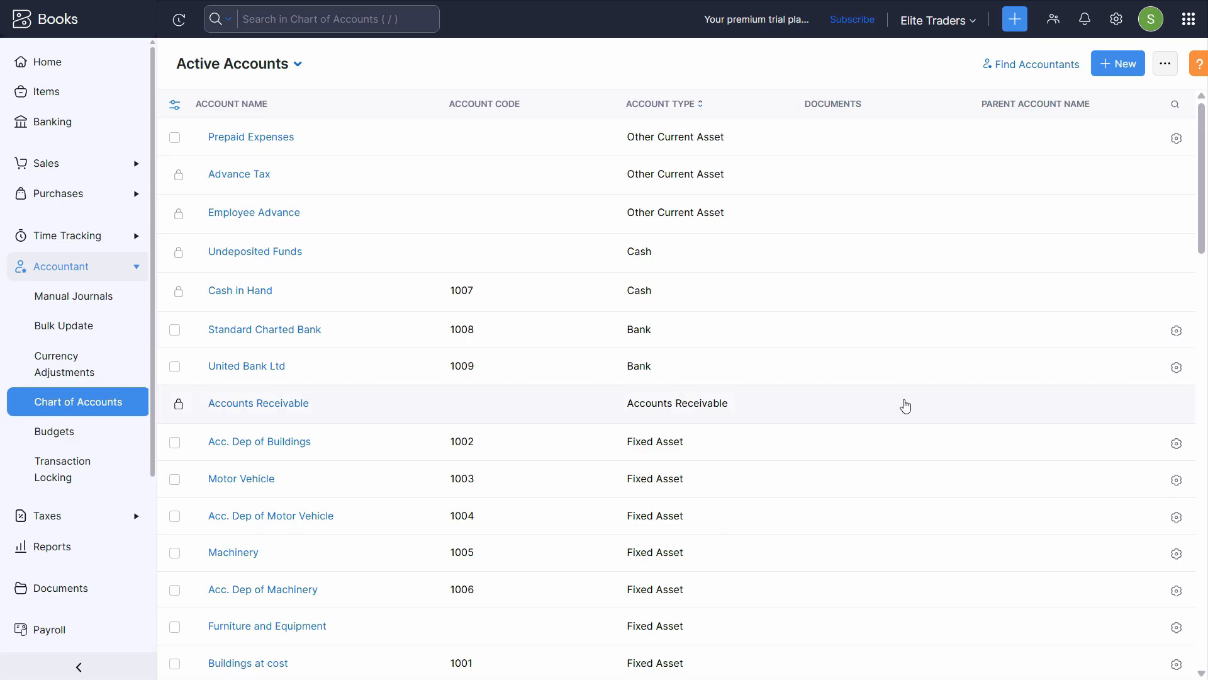
key("alt+Tab")
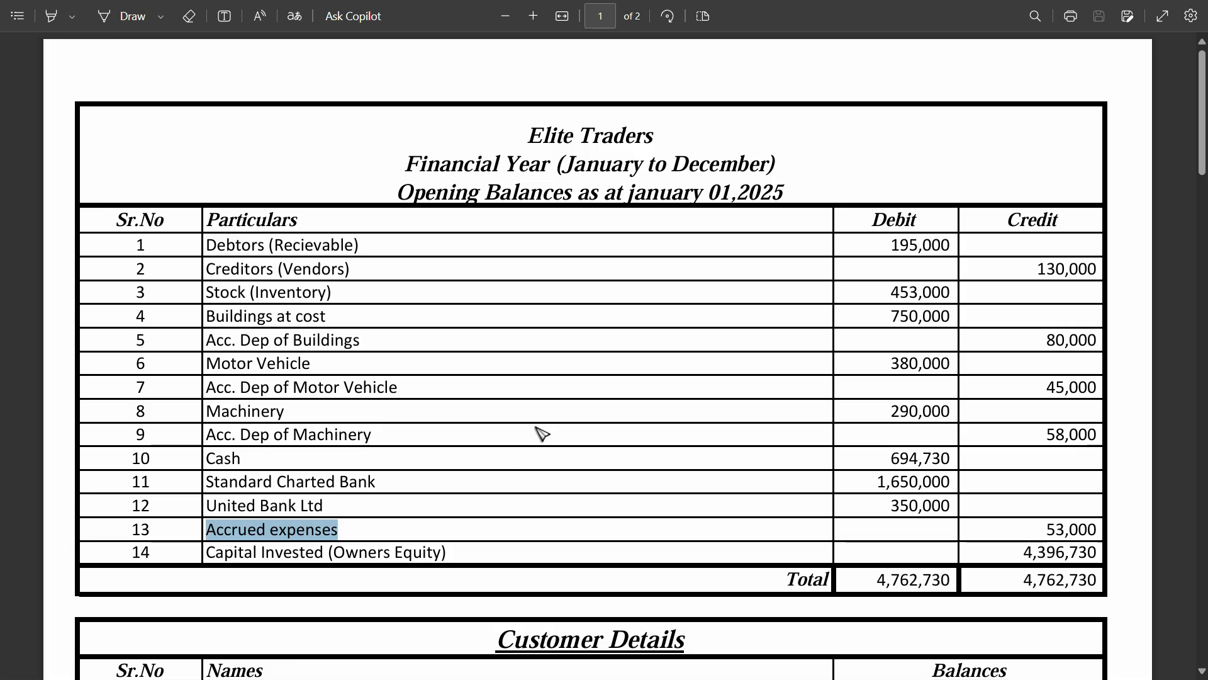
key("super")
left_click(610, 669)
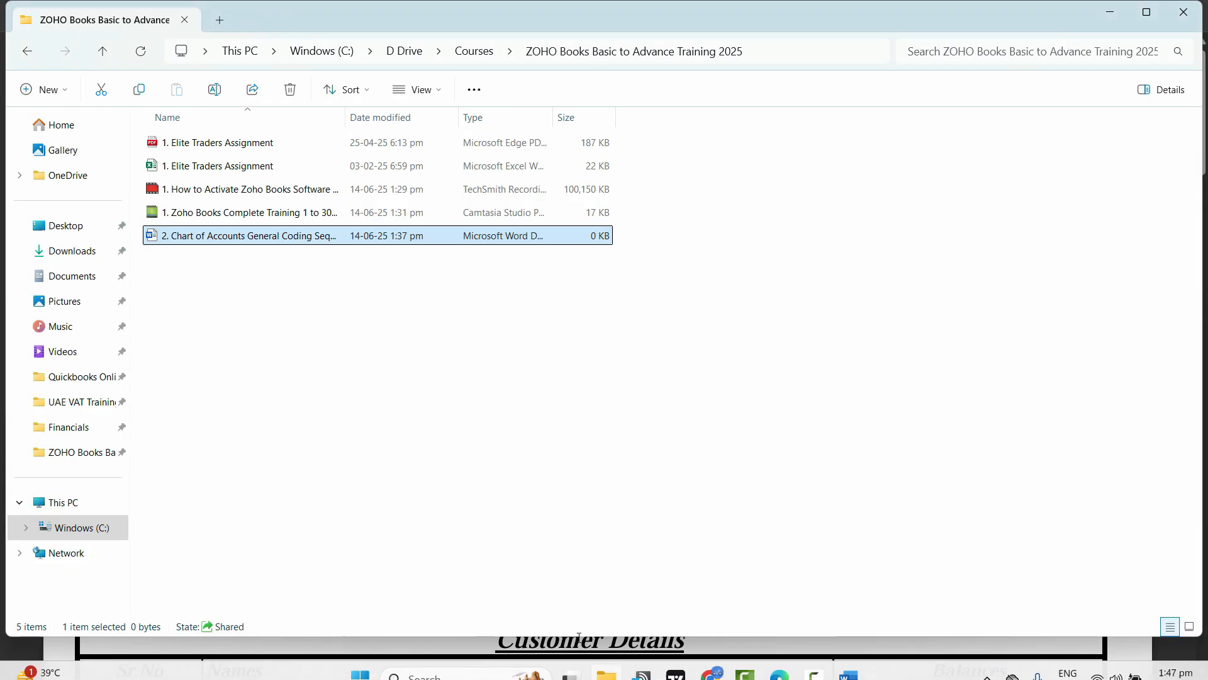
Open the coding sequence document and read through the Accrued Expenses explanation in Word
left_click(848, 672)
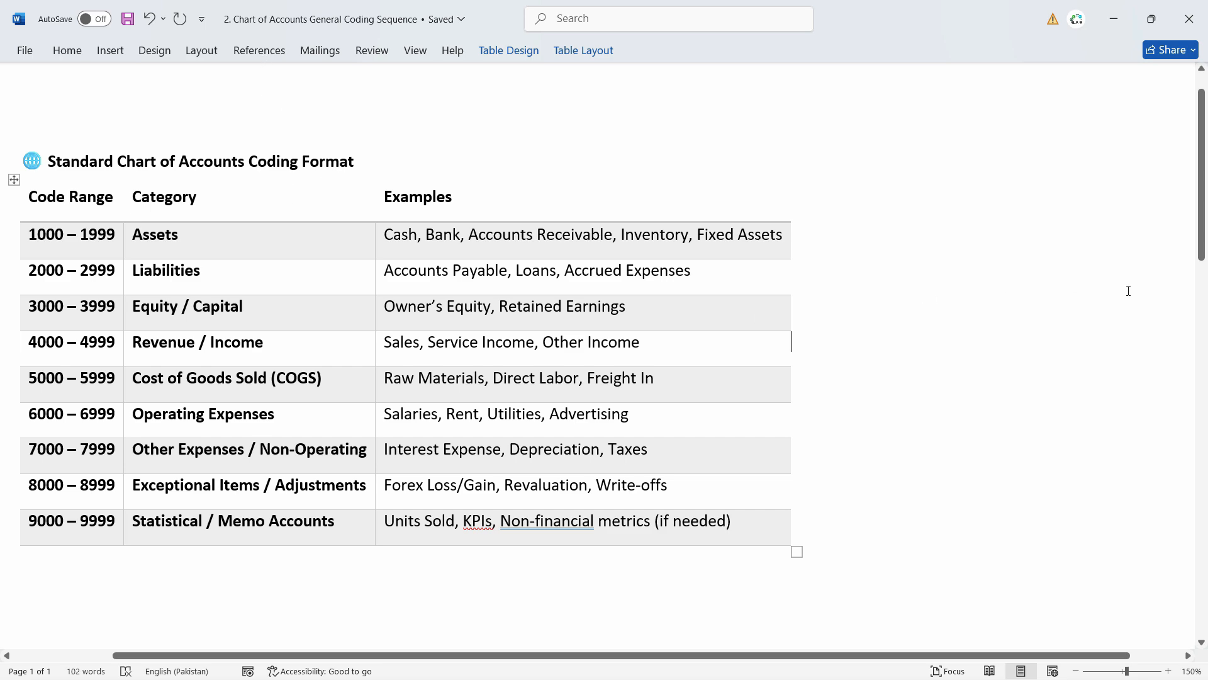
key("alt+Tab")
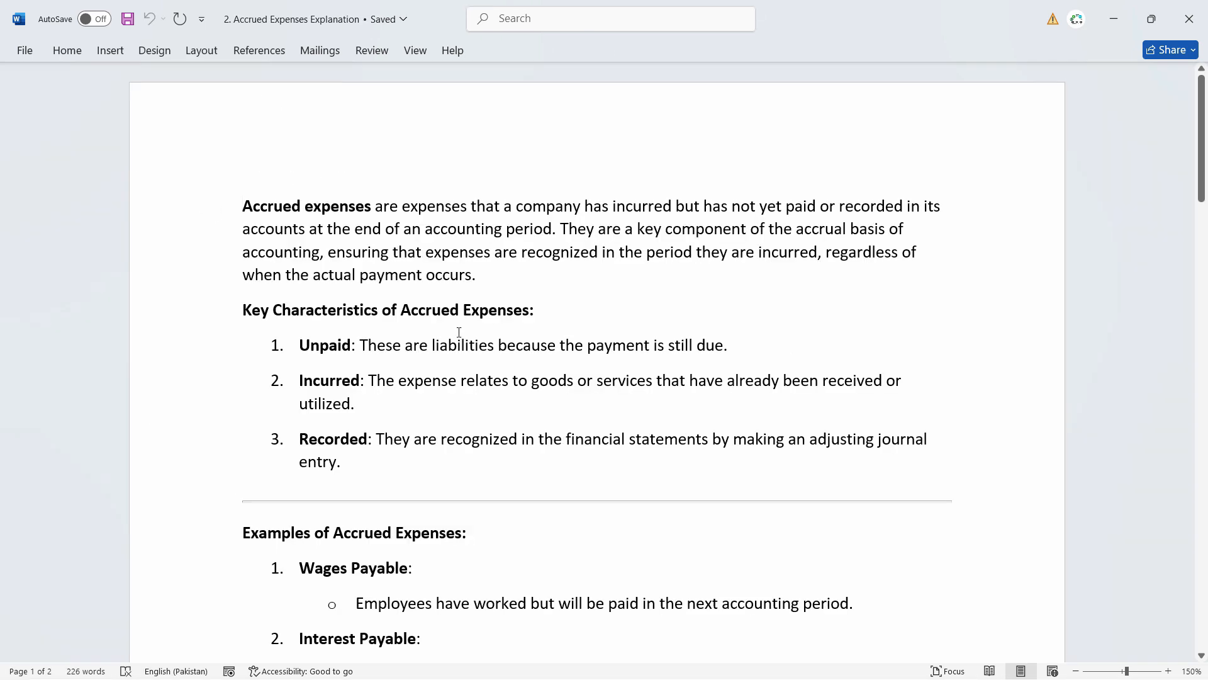
scroll(459, 332, "down", 10)
scroll(602, 321, "up", 10)
scroll(1103, 278, "down", 10)
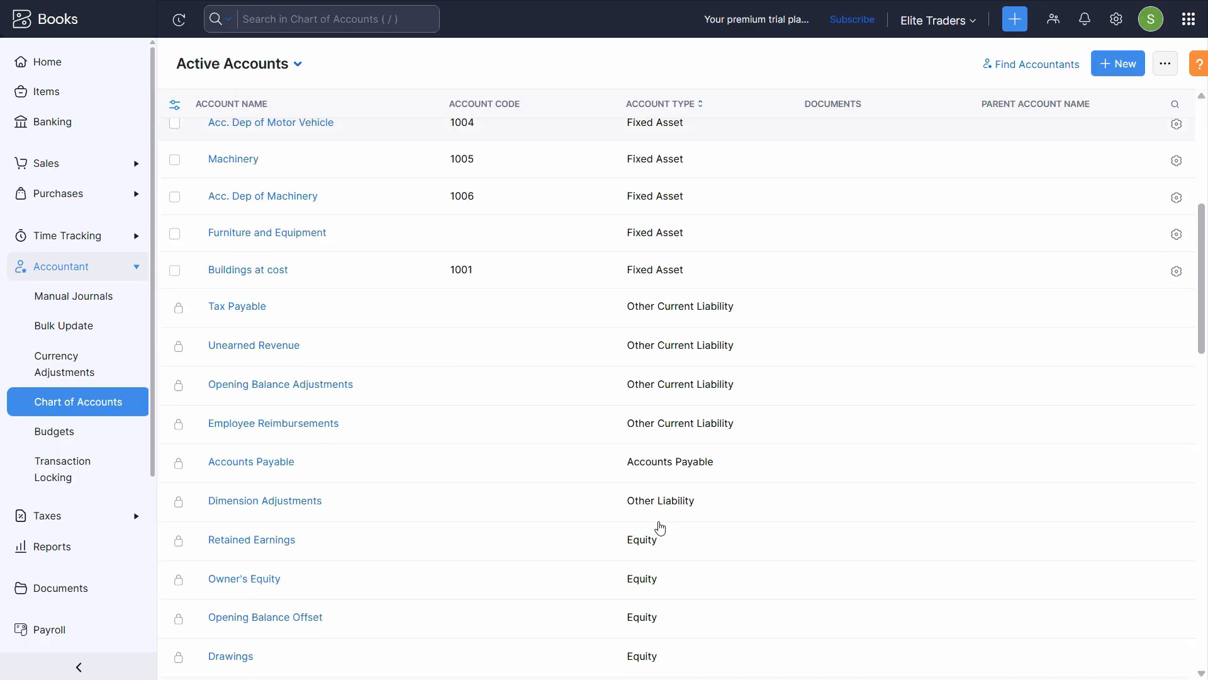
scroll(692, 528, "down", 8)
scroll(670, 538, "up", 5)
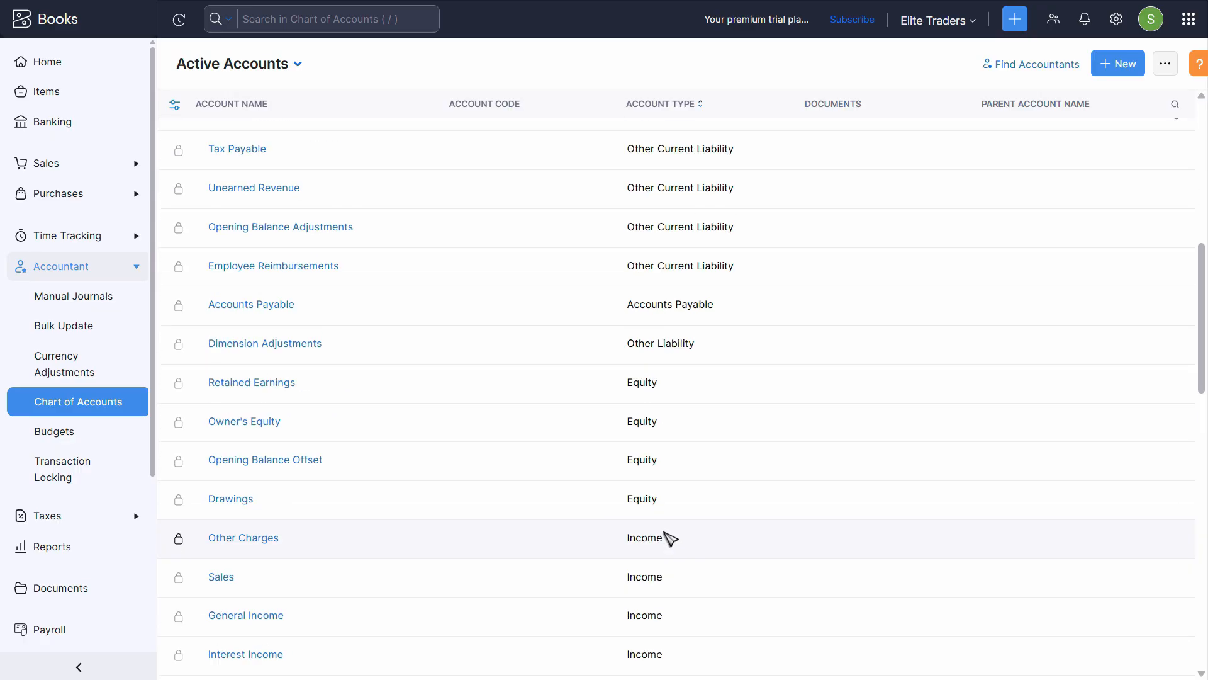
Start a new Other Current Liability account named 'Accrued Expenses'
scroll(668, 537, "up", 3)
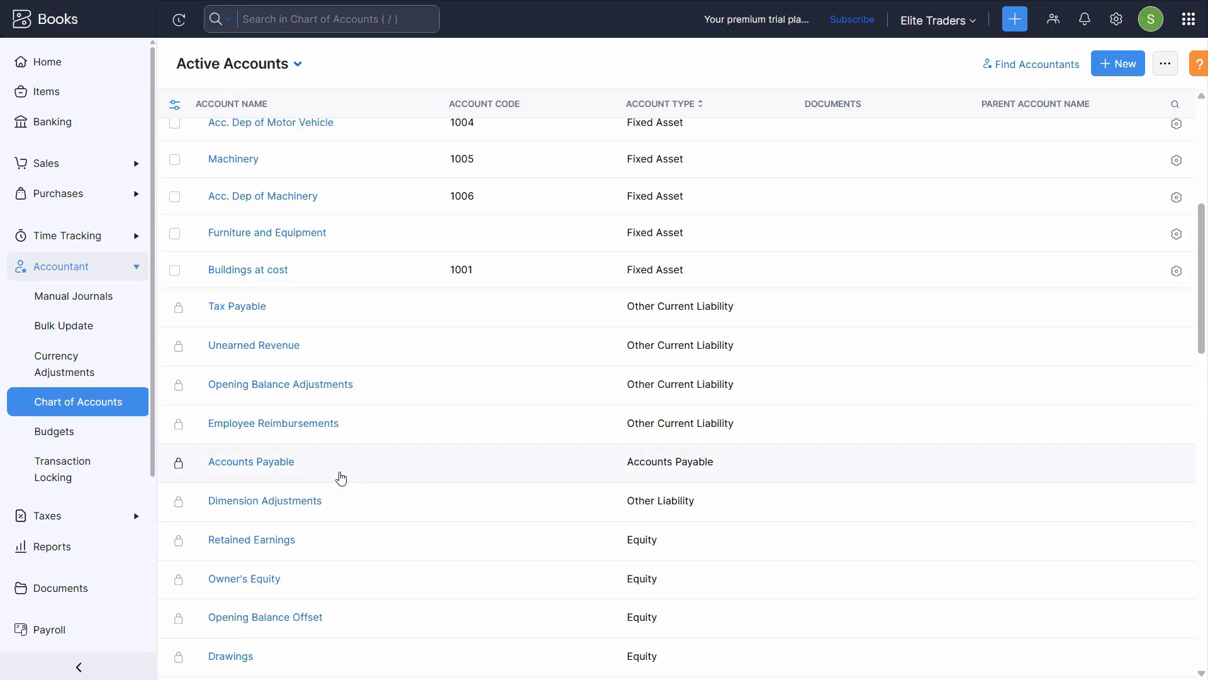
scroll(415, 403, "up", 7)
left_click(1120, 65)
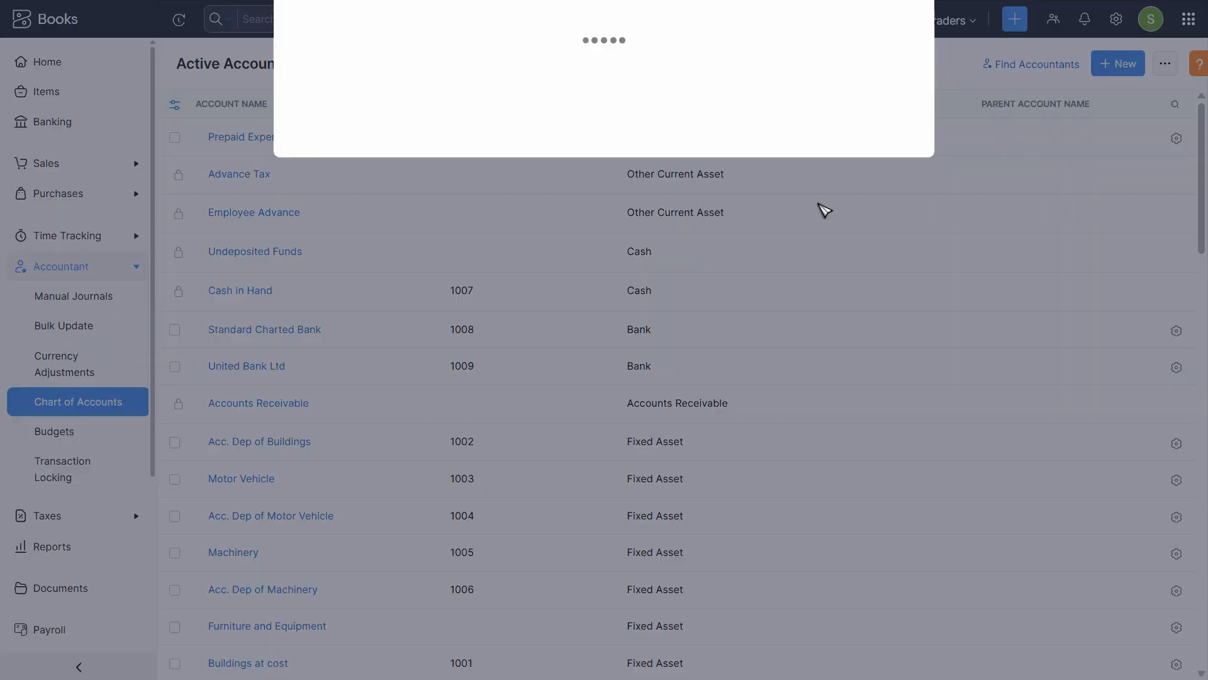
left_click(464, 72)
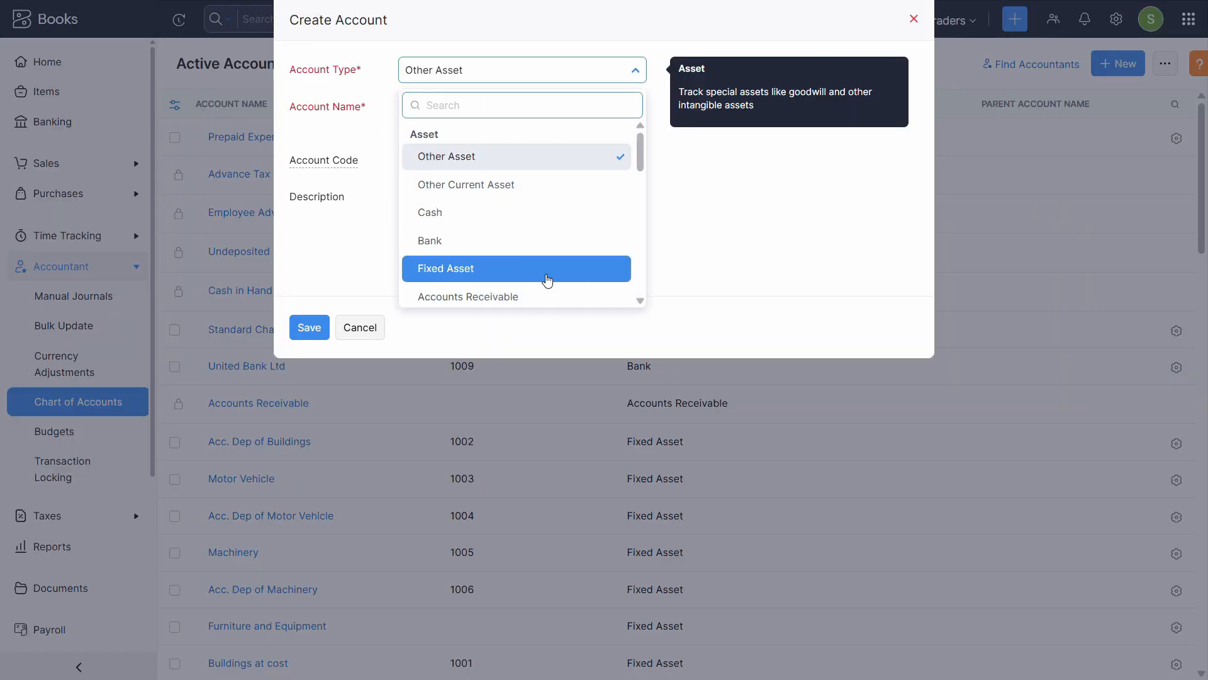
scroll(547, 280, "down", 2)
left_click_drag(645, 183, 658, 237)
type("d ")
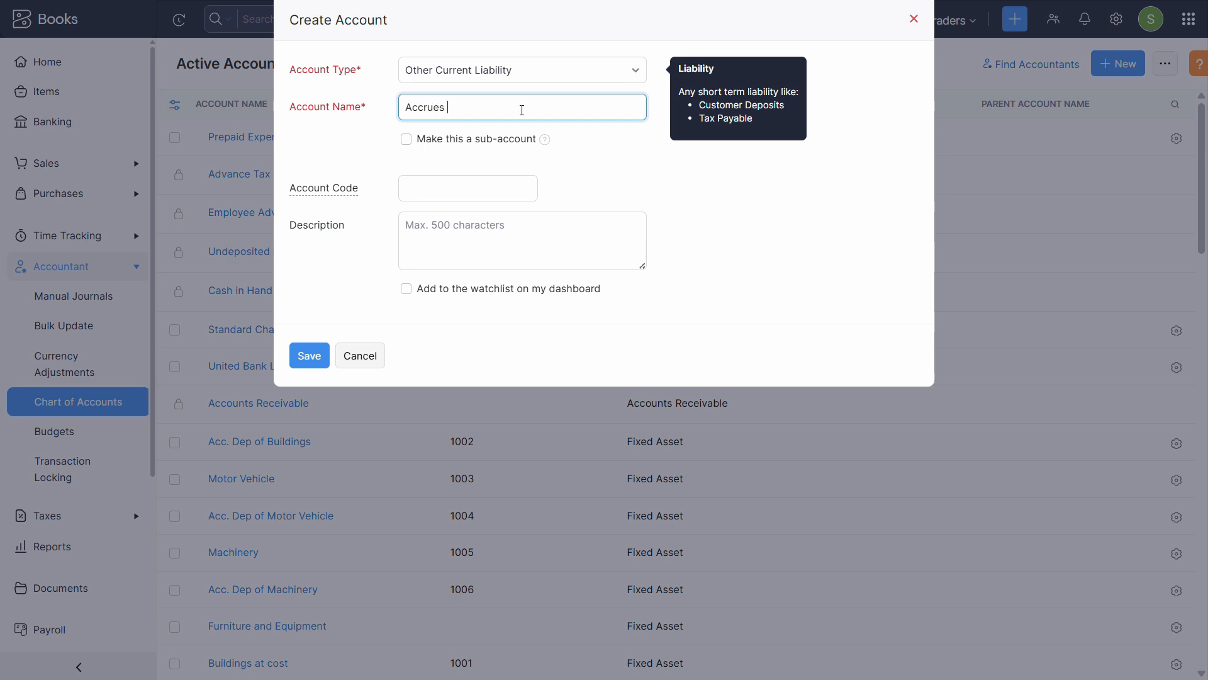
type("Expenses")
Give it code 2100 per the Word code ranges, copy the name into Description, and save
left_click(412, 190)
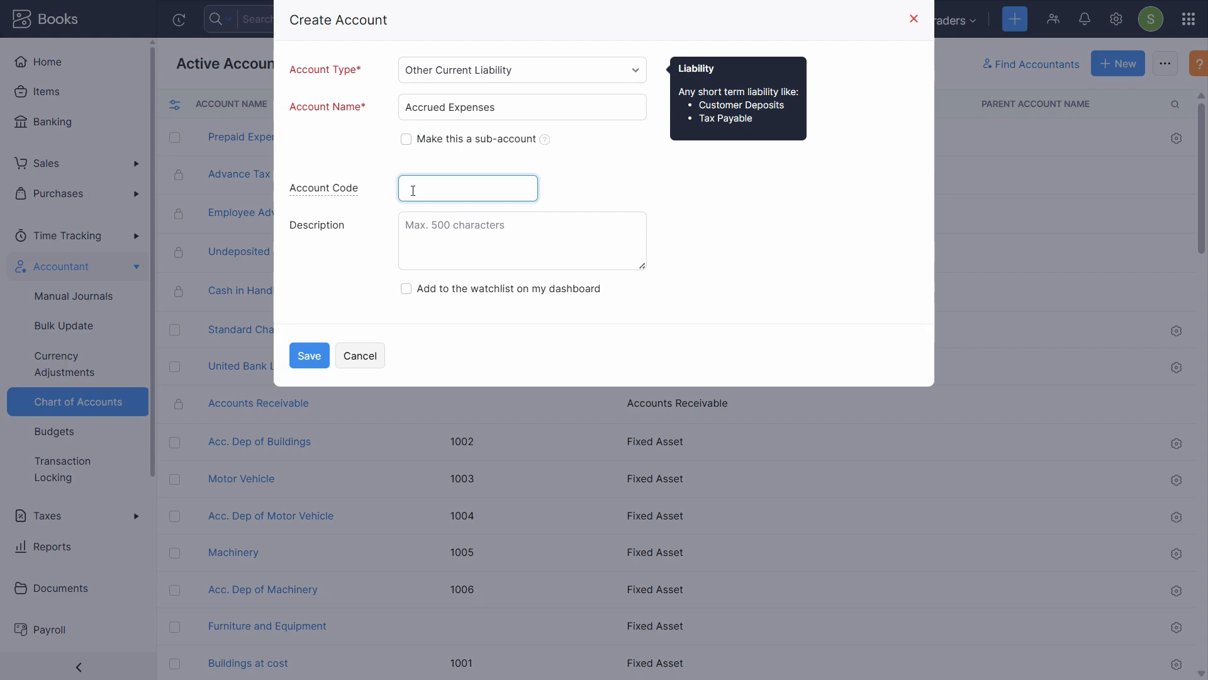
key("alt+Tab")
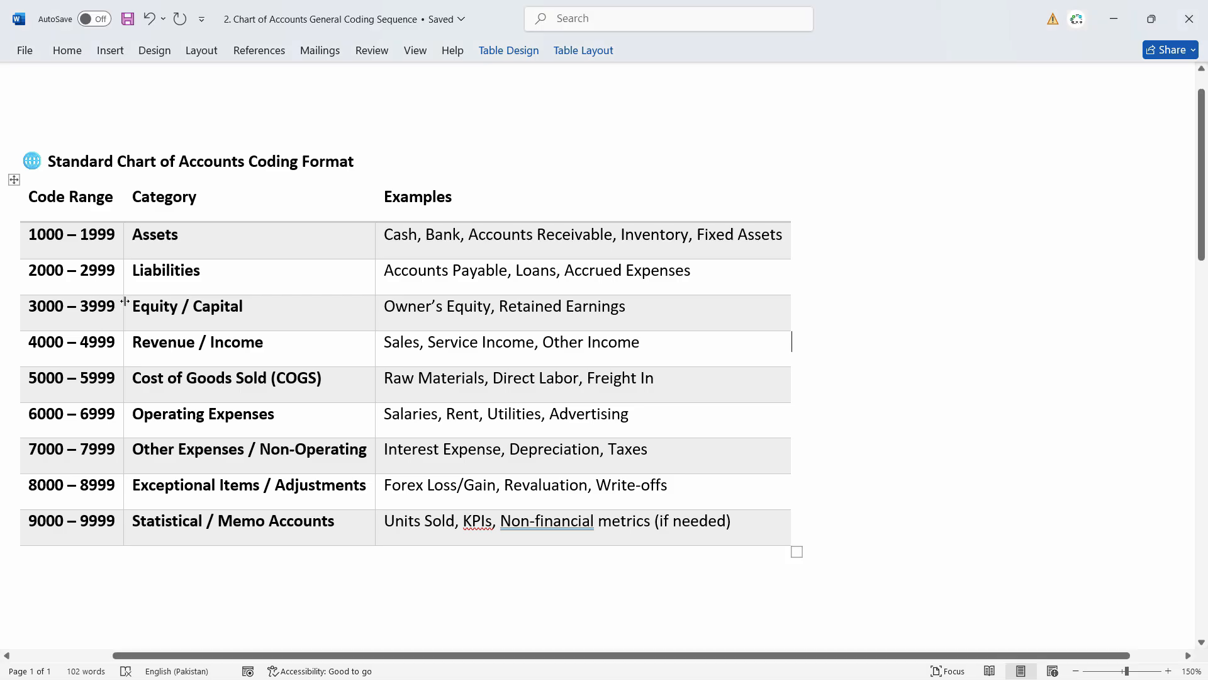
key("alt+Tab")
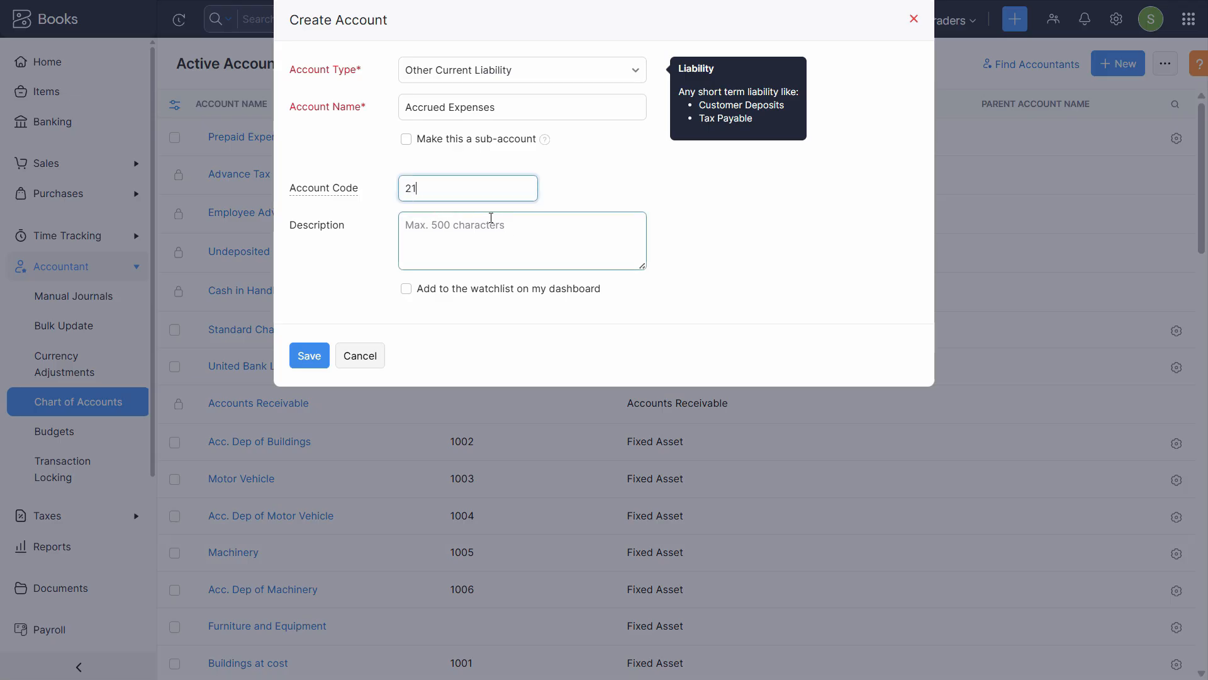
type("00")
key("Tab")
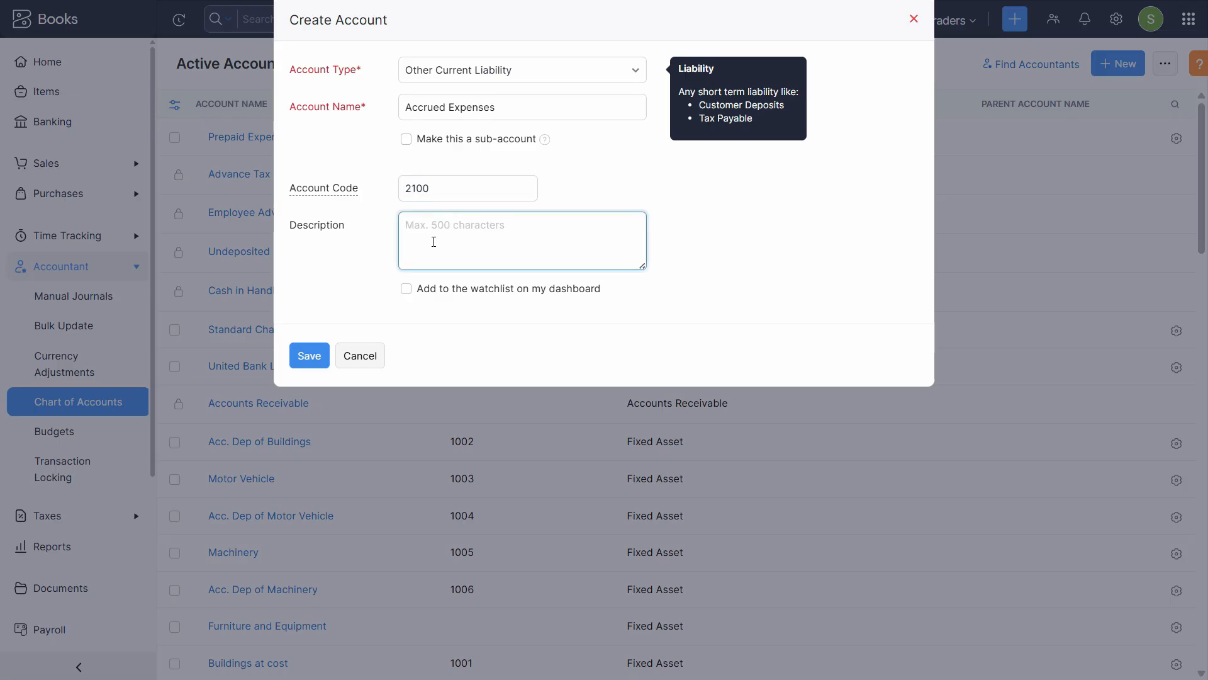
triple_click(451, 107)
key("ctrl+c")
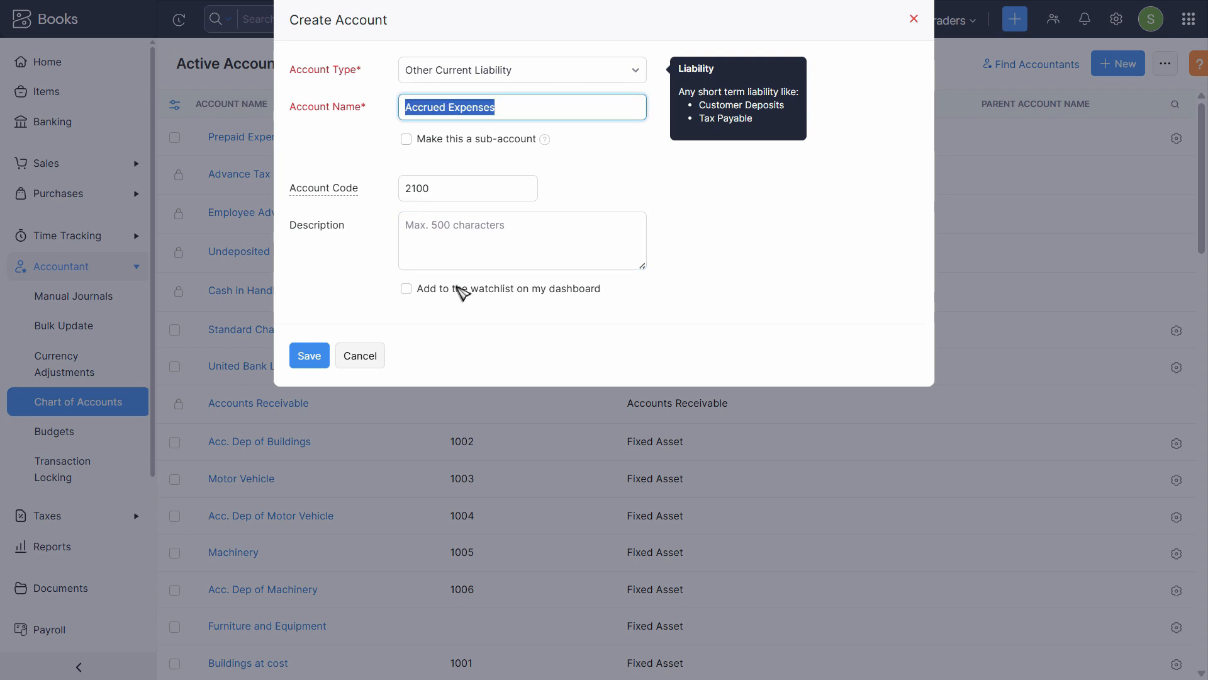
left_click(435, 232)
key("ctrl+v")
left_click(302, 357)
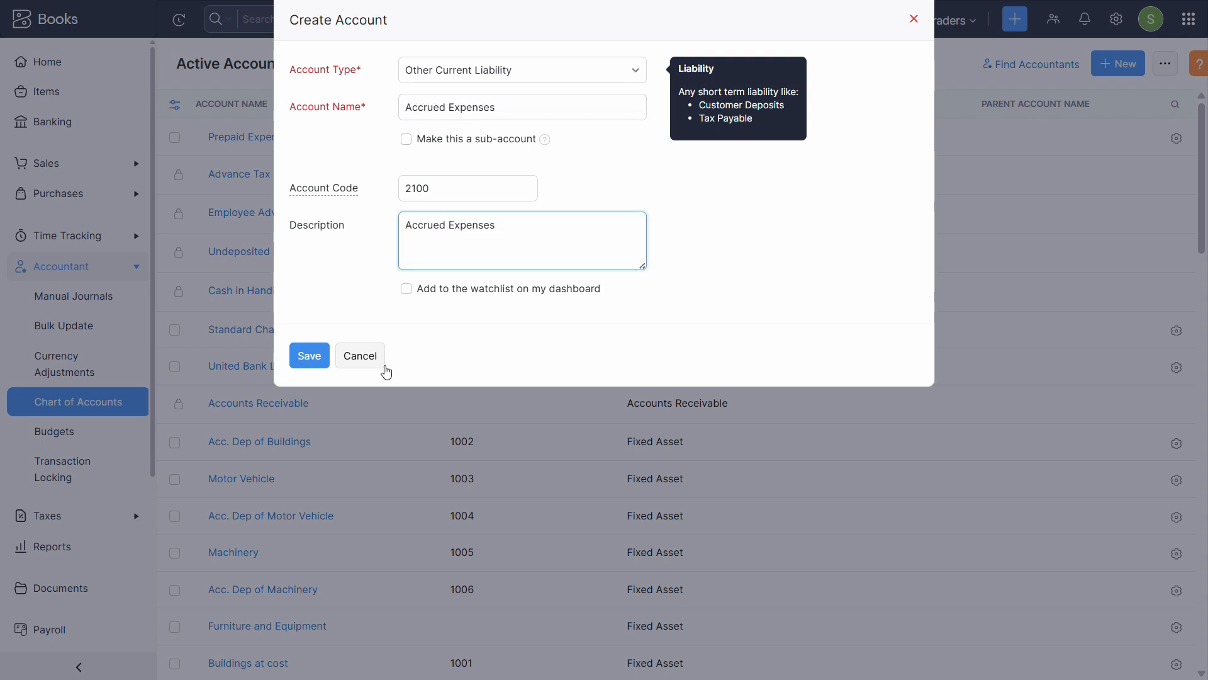
key("alt+Tab")
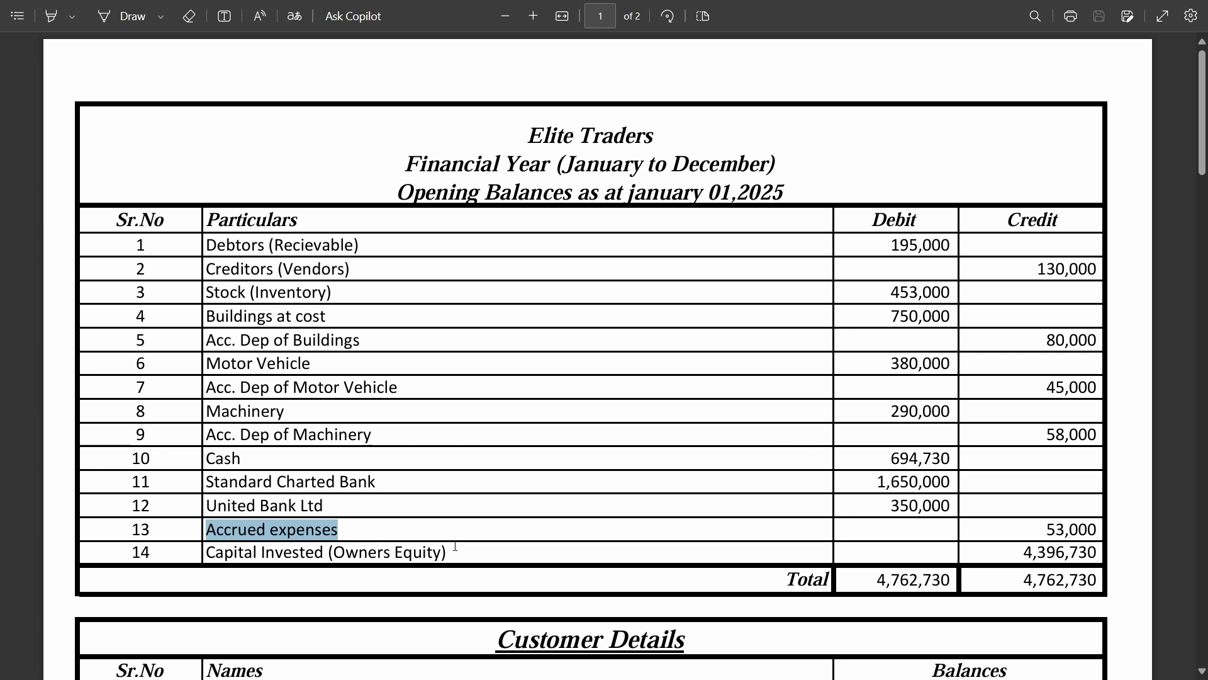
Back in the chart of accounts, open the Owner's Equity account's details
key("alt+Tab")
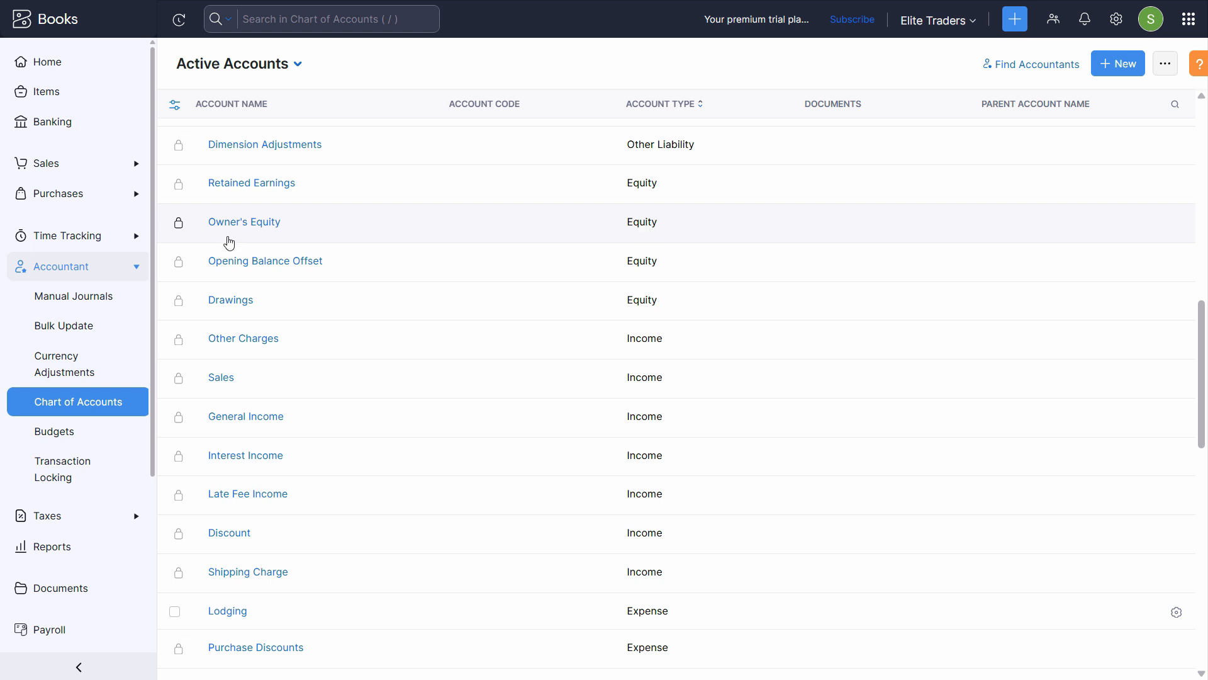
scroll(635, 170, "up", 3)
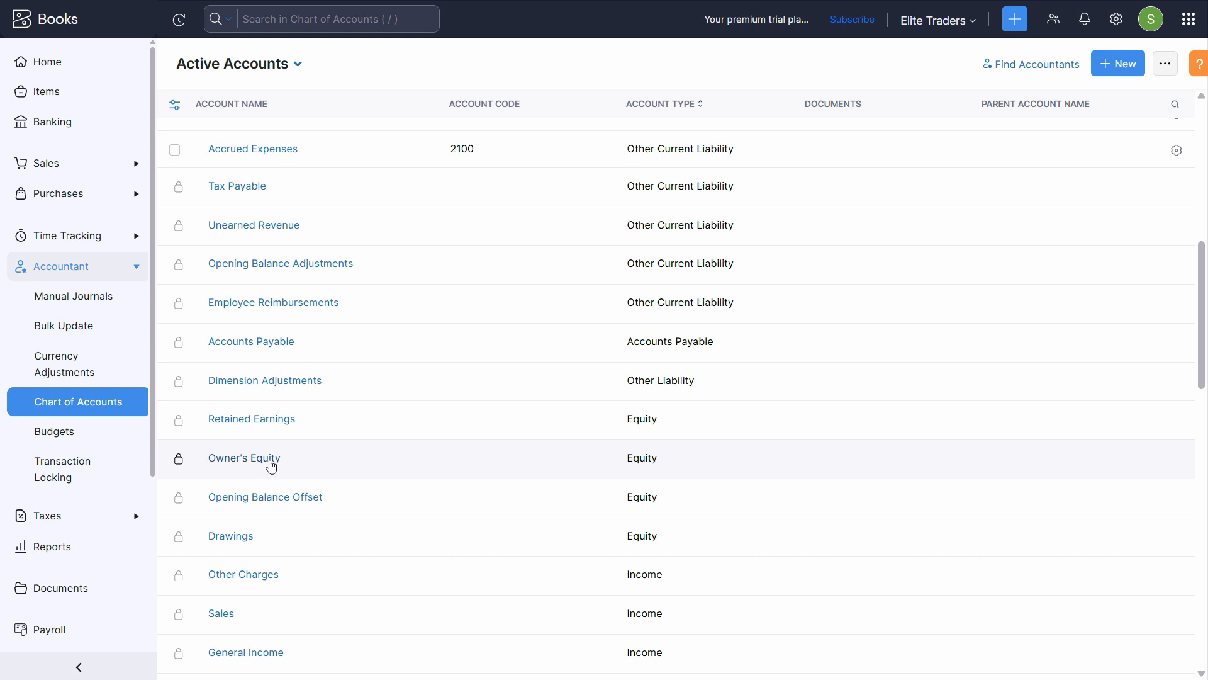
left_click(315, 472)
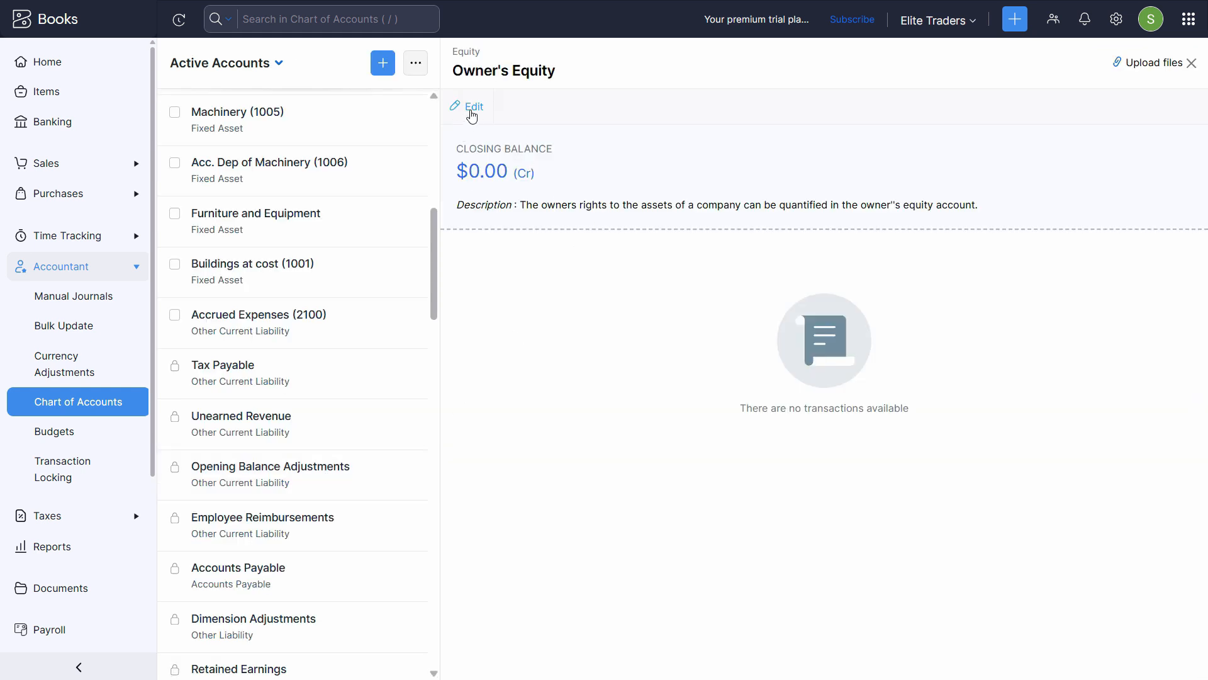
Rename Owner's Equity to 'Capital Invested (Owners Equity)', copied from the PDF
left_click(473, 114)
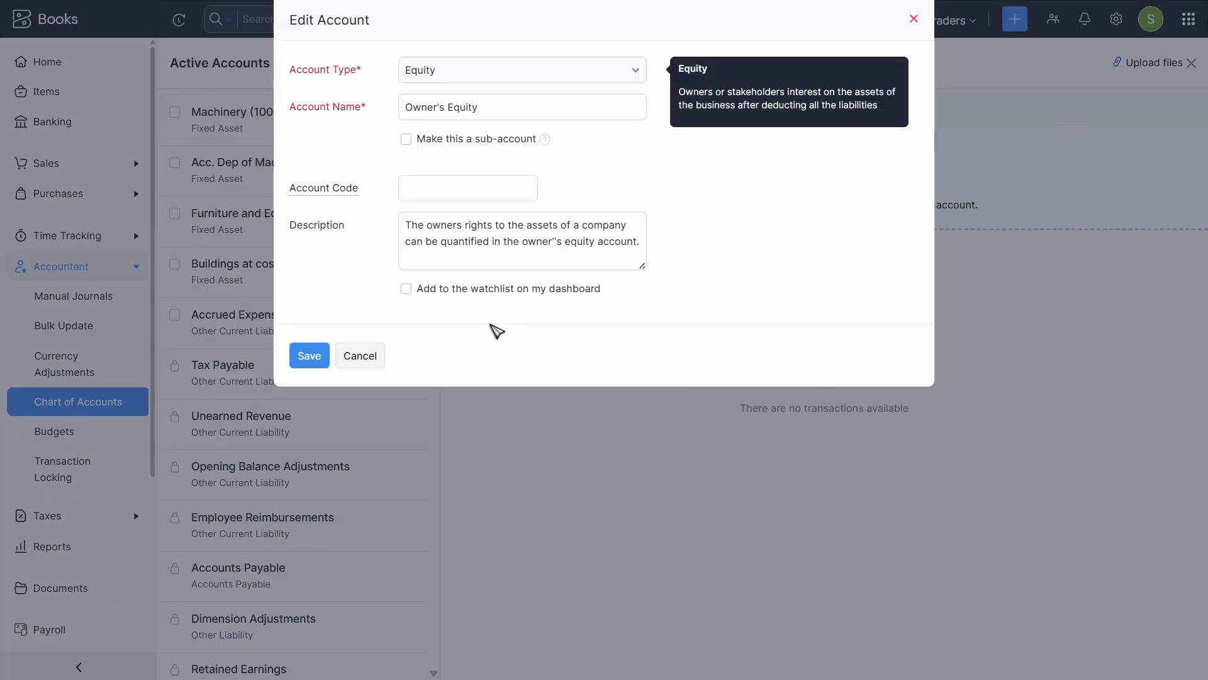
left_click(485, 112)
key("ctrl+a")
key("alt+Tab")
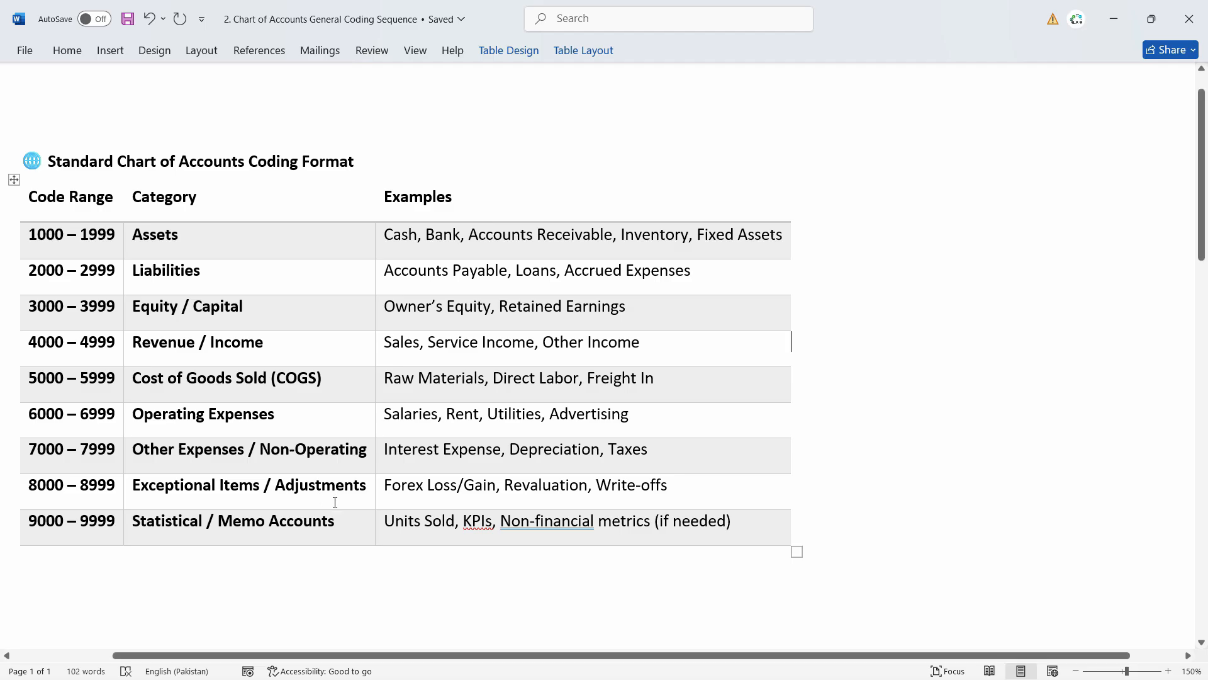
key("alt+Tab")
key("Tab")
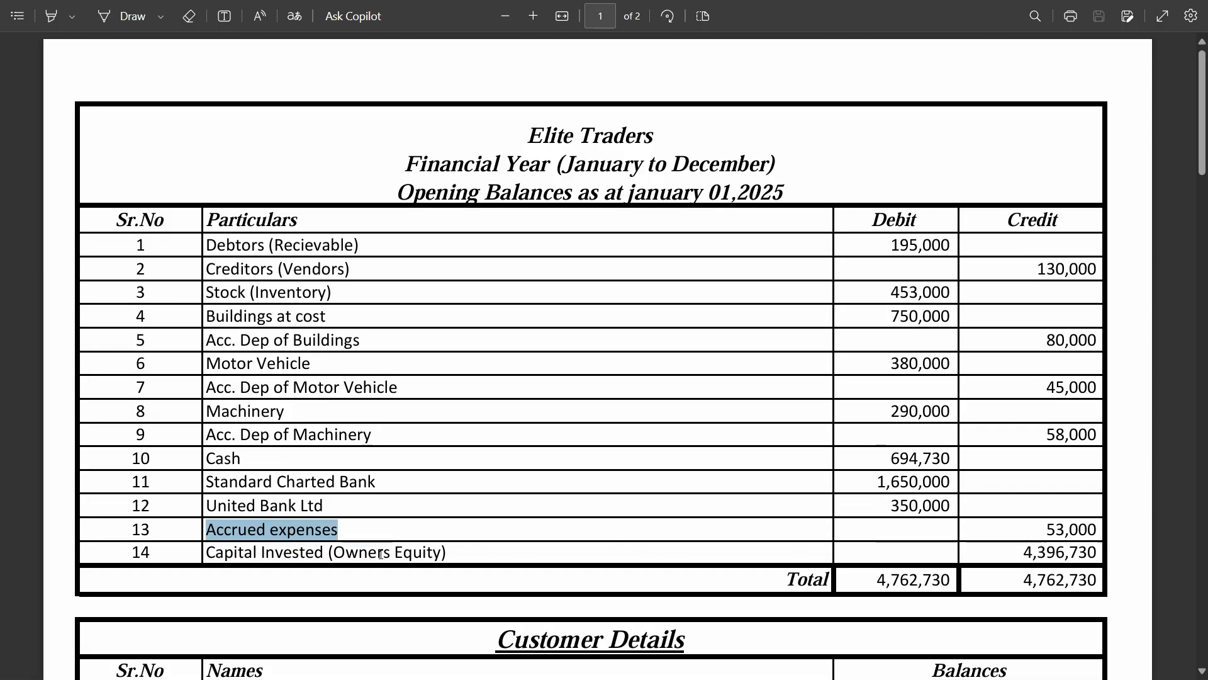
triple_click(380, 554)
key("ctrl+c")
key("alt+Tab")
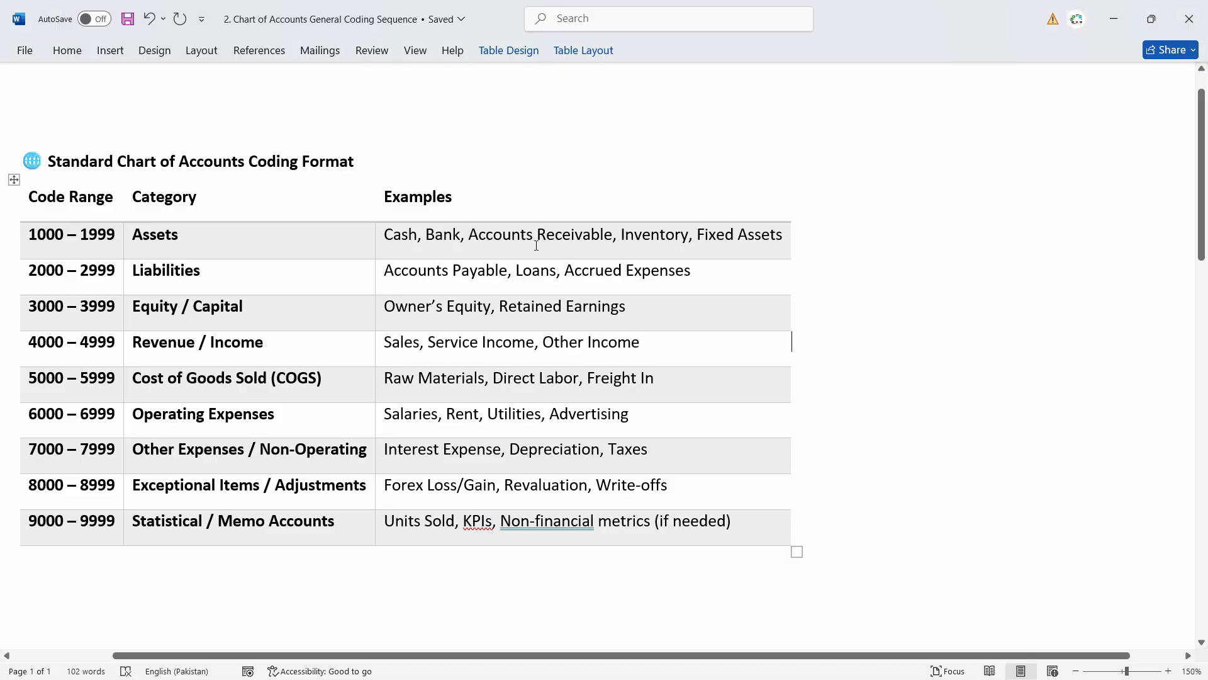
key("alt+Tab")
key("Tab")
key("ctrl+v")
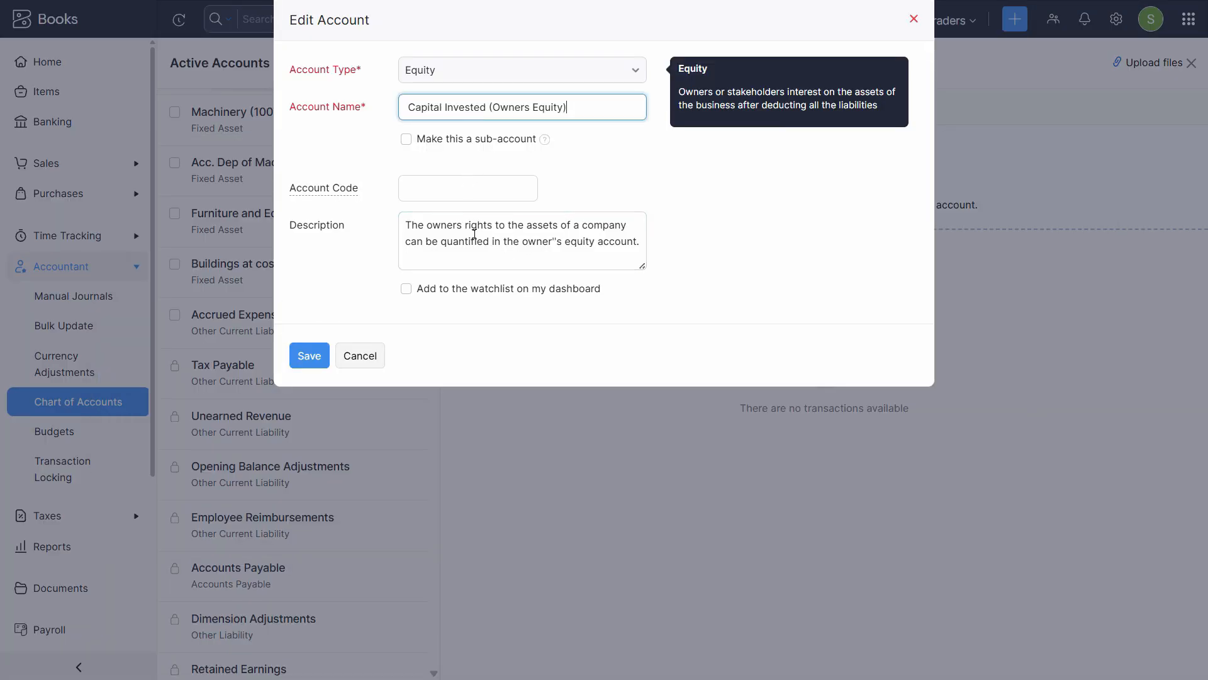
Set its code to 3000 with a matching description and save the update
left_click(462, 194)
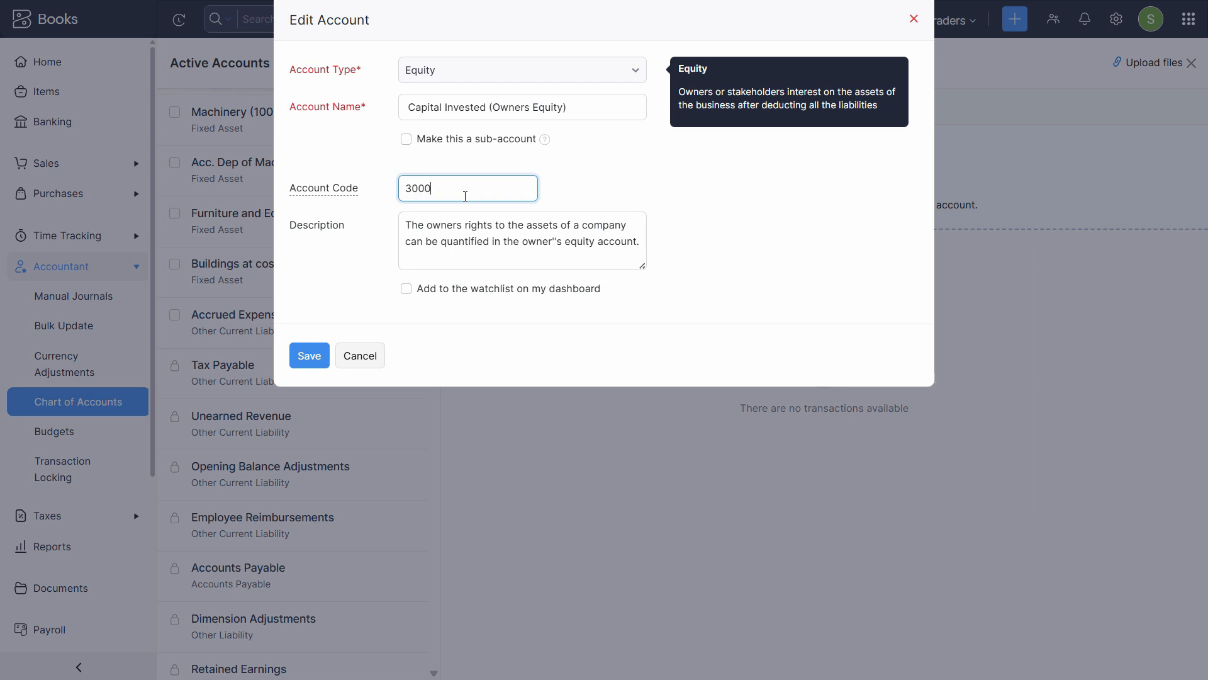
triple_click(507, 108)
key("alt+Tab")
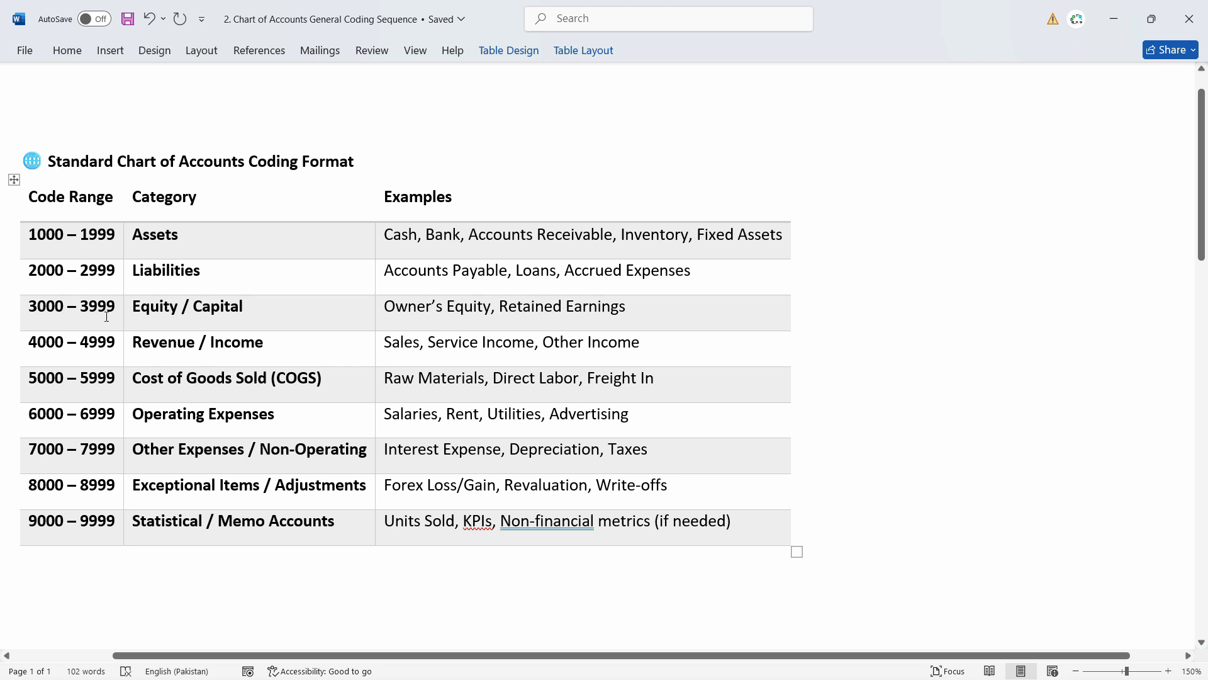
key("alt+Tab")
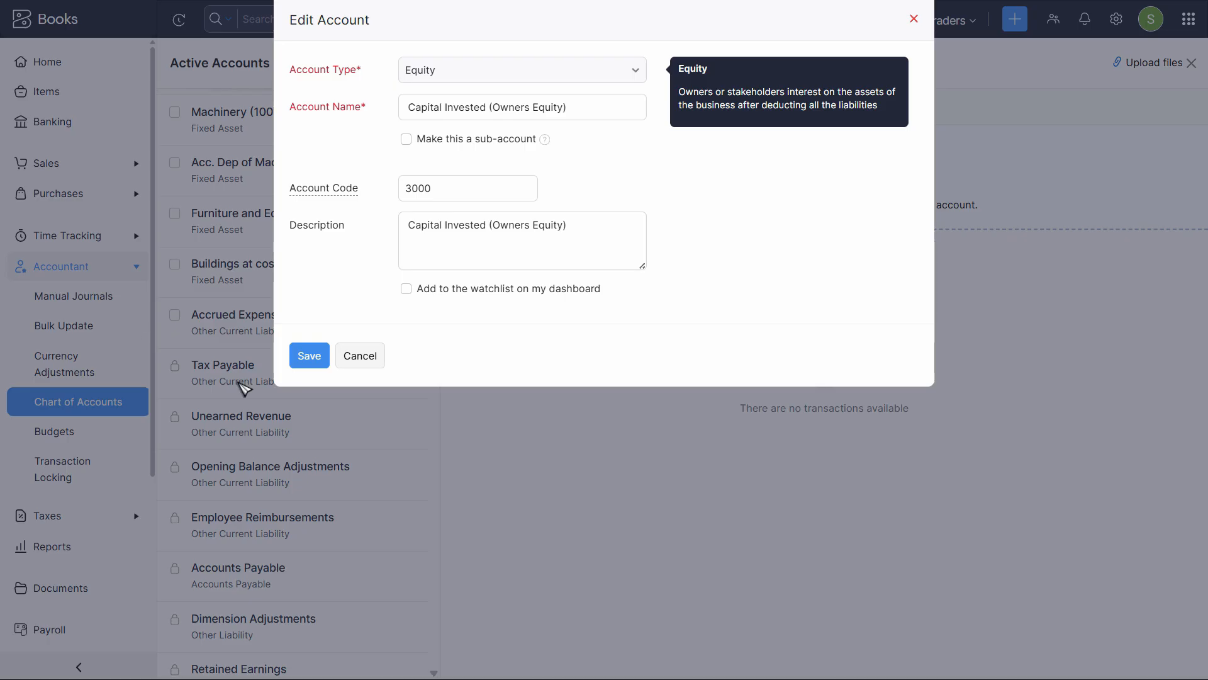
left_click(305, 356)
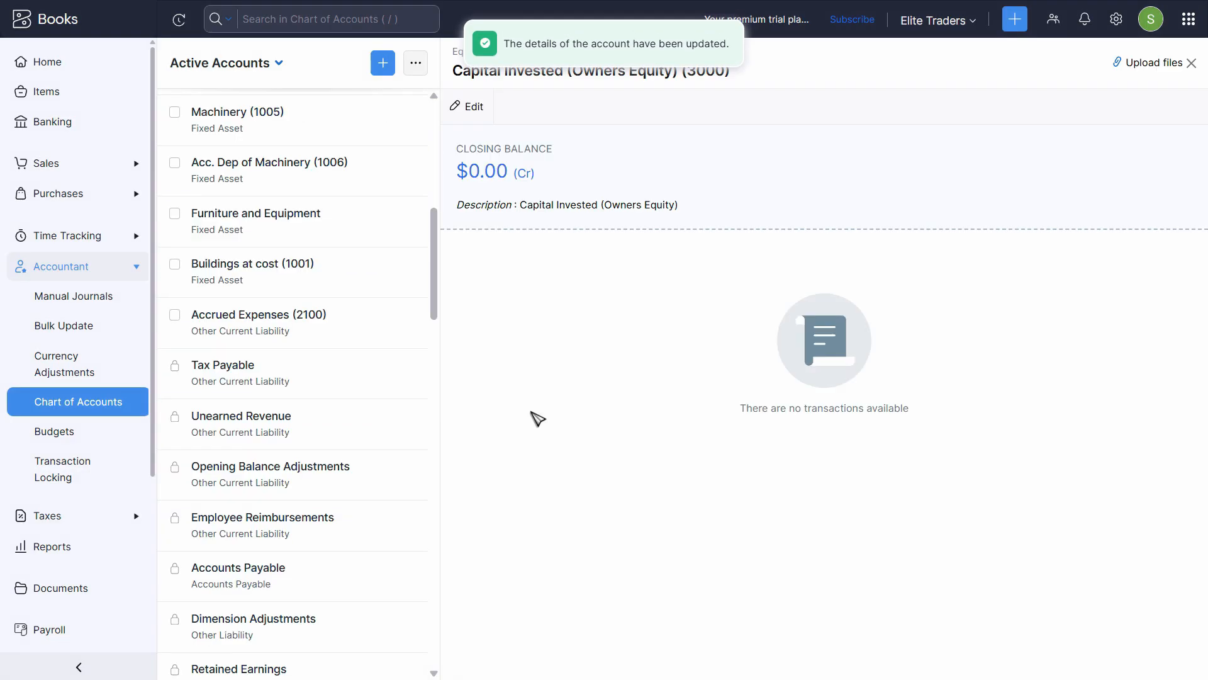